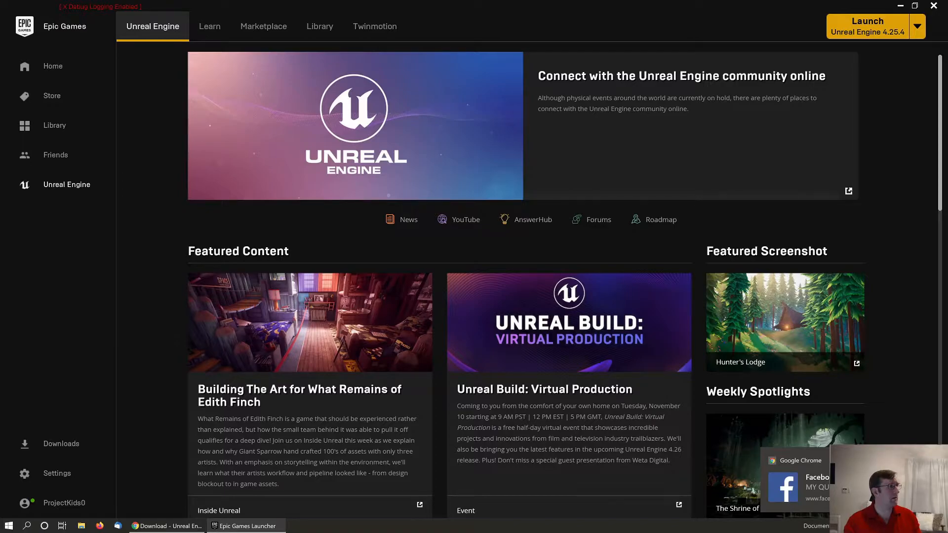
Switch to a new Chrome window, go to github.com and sign in to the GitHub account.
left_click_drag(0, 93, 293, 5)
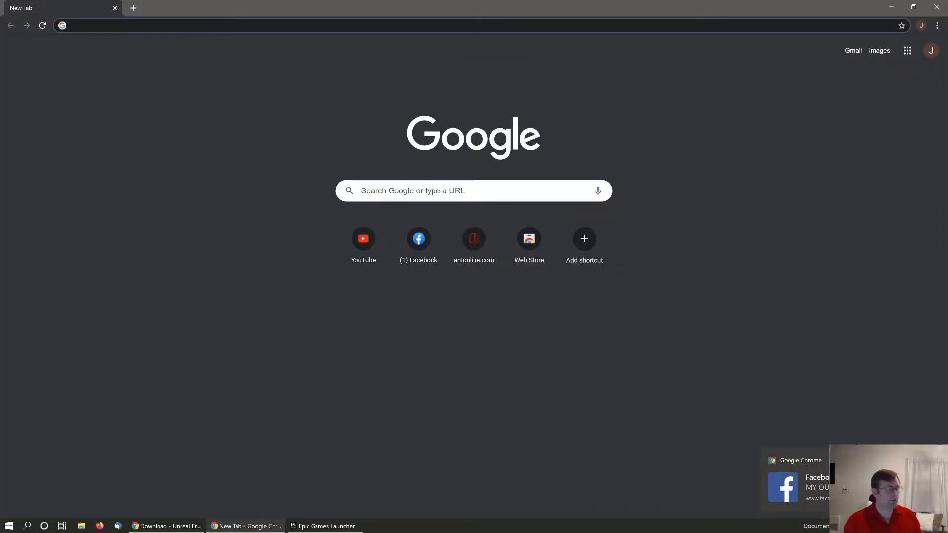
type("github")
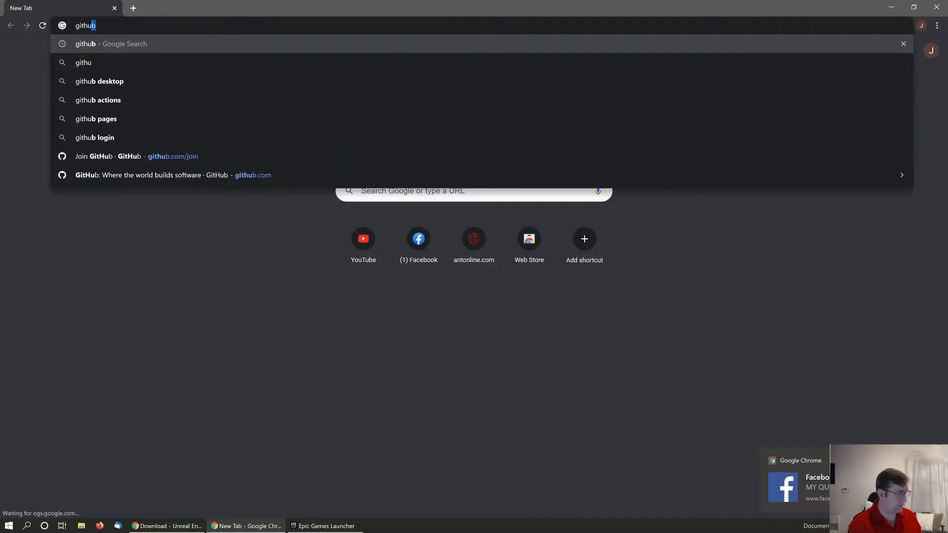
type(".com")
key("Return")
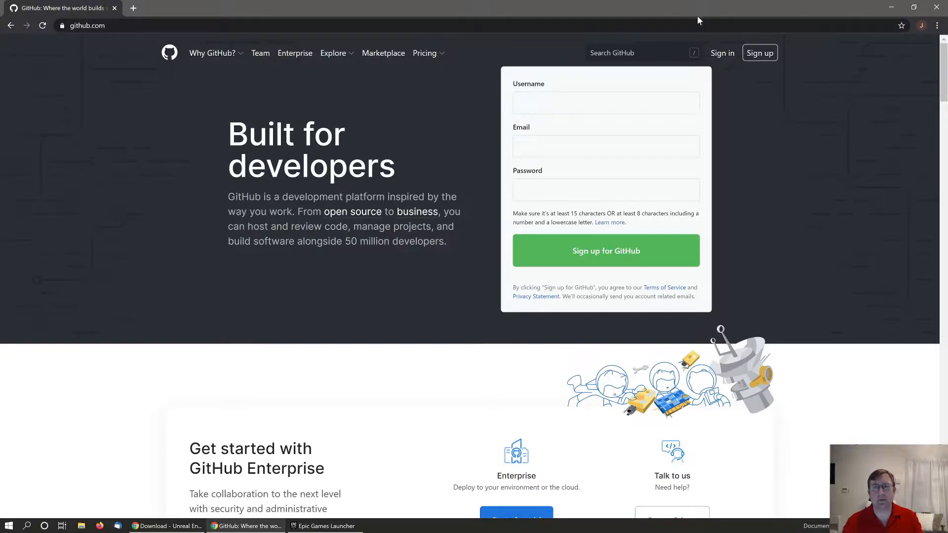
left_click_drag(684, 9, 0, 170)
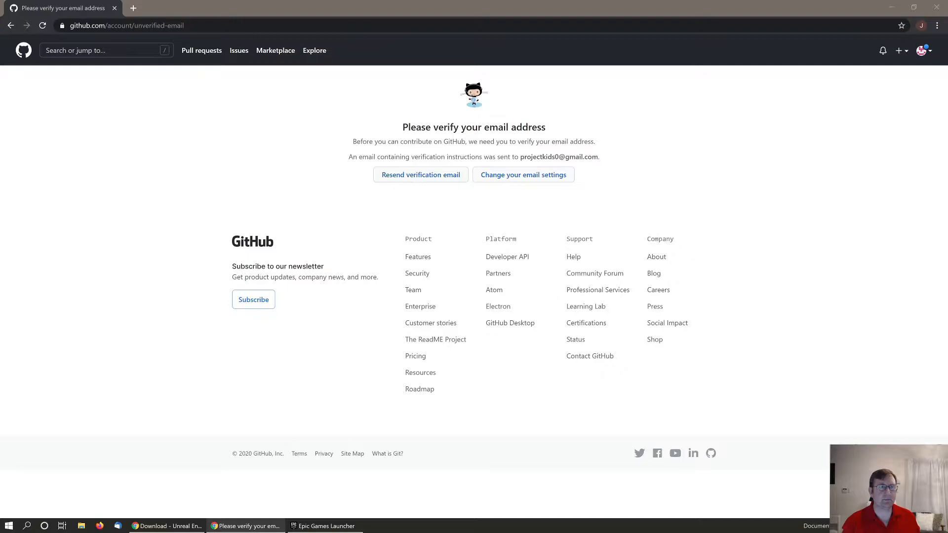
Search GitHub for "unreal engine", look at the Unreal Engine topic page and return to the search results.
left_click(130, 50)
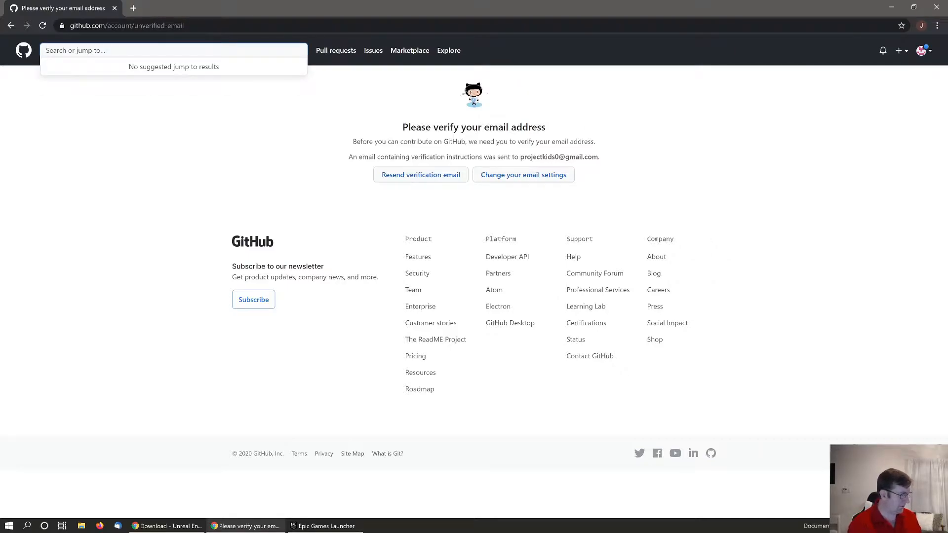
type("unreal engine")
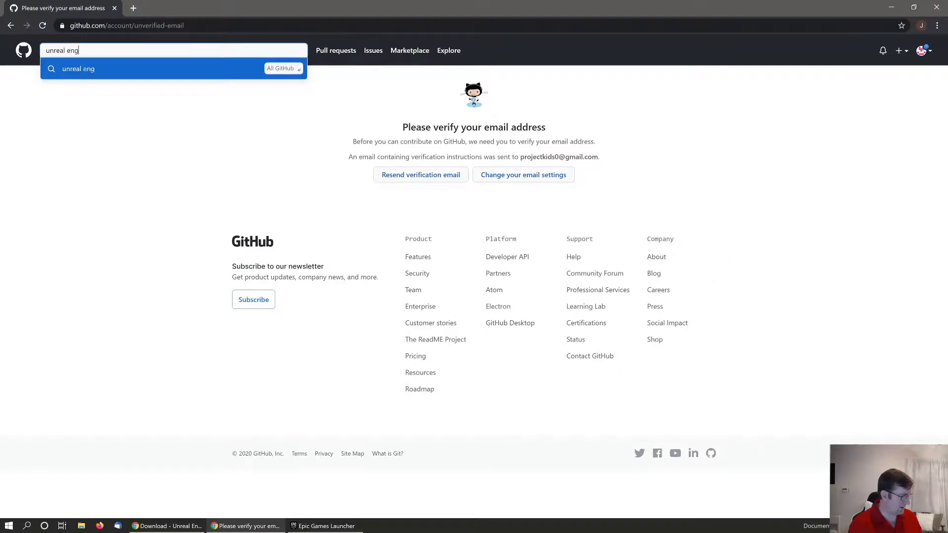
key("Return")
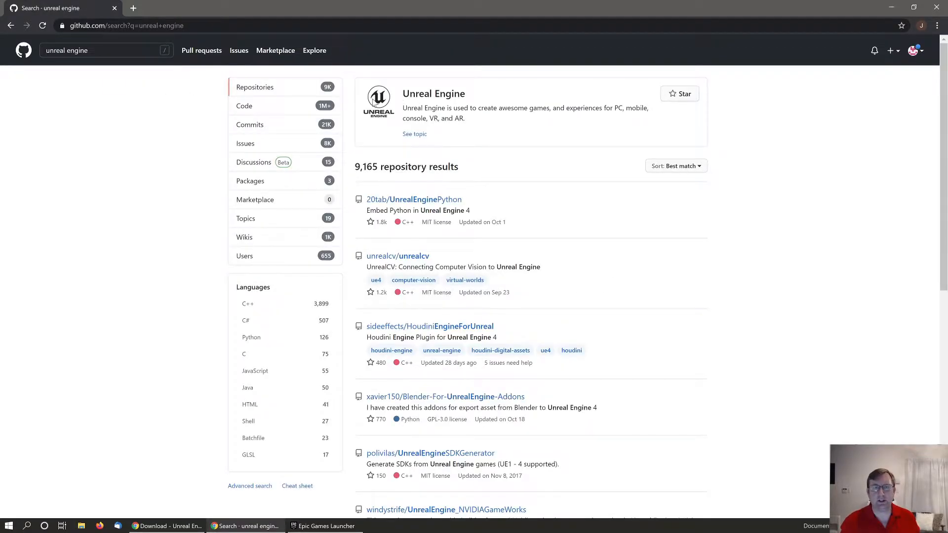
left_click(415, 135)
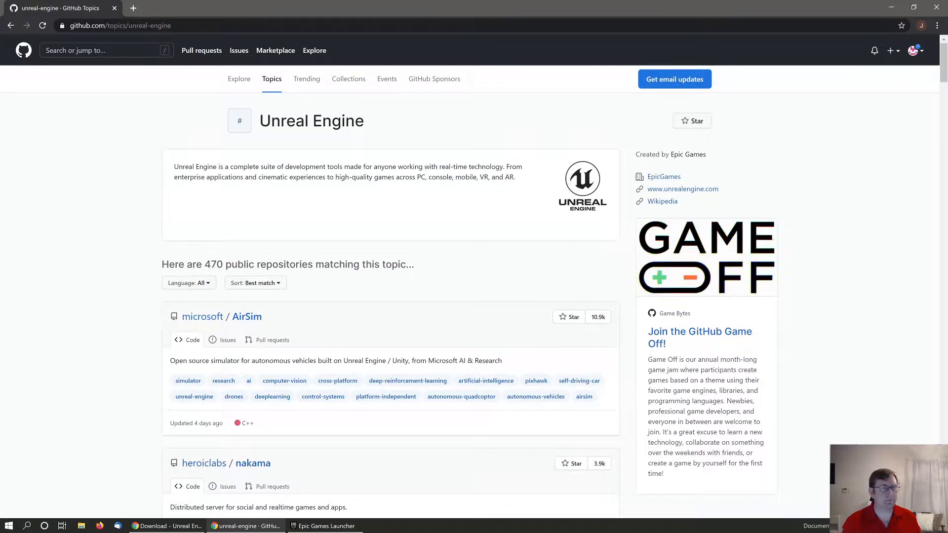
key("alt+Left")
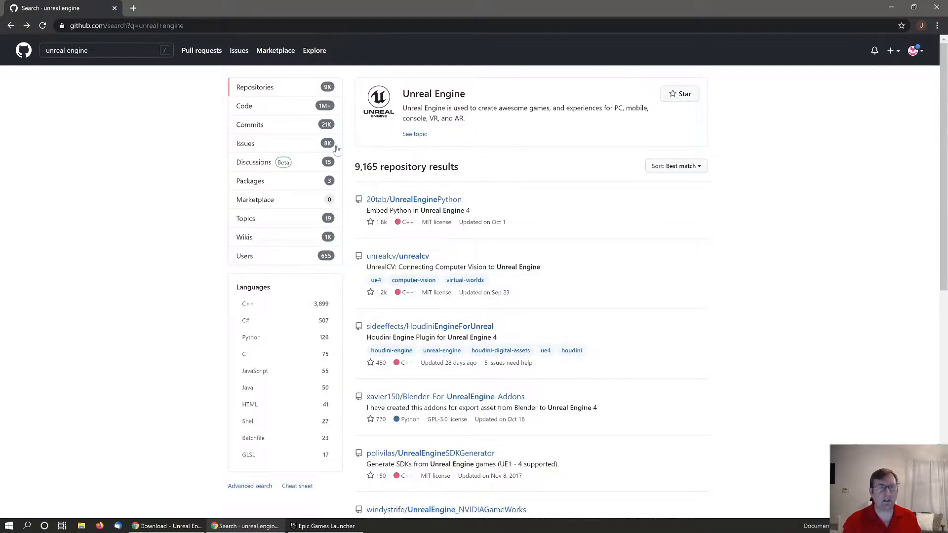
Search the web for "github unreal engine" and open the Epic Games page on GitHub.
left_click(277, 26)
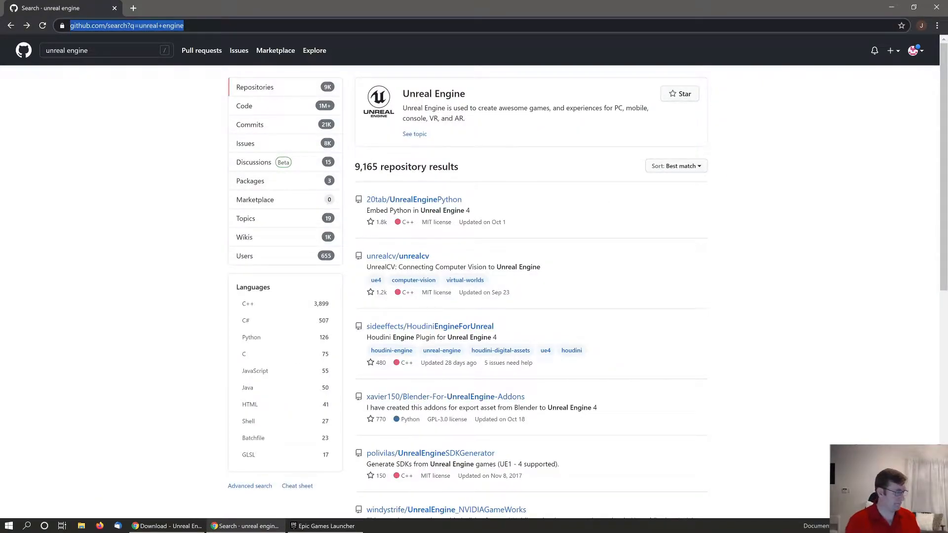
type("github ")
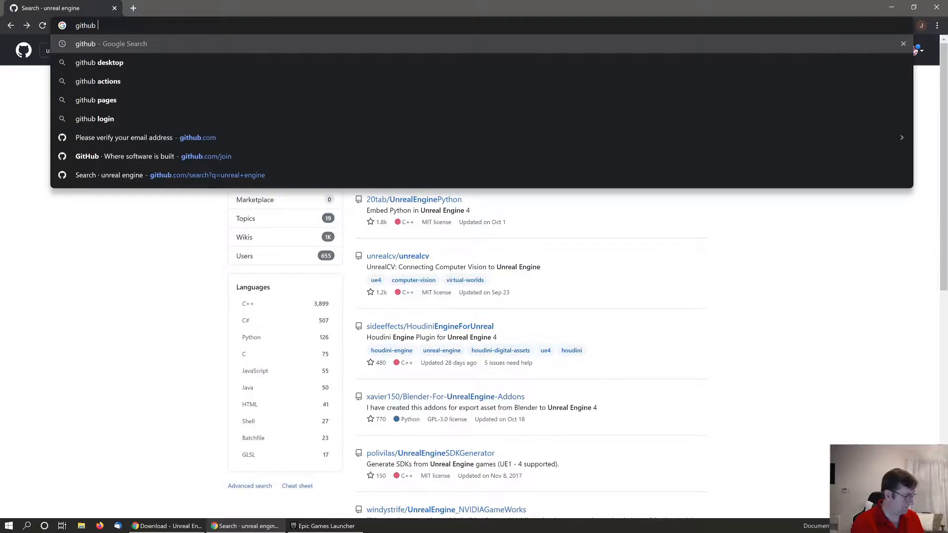
type("unreal engine")
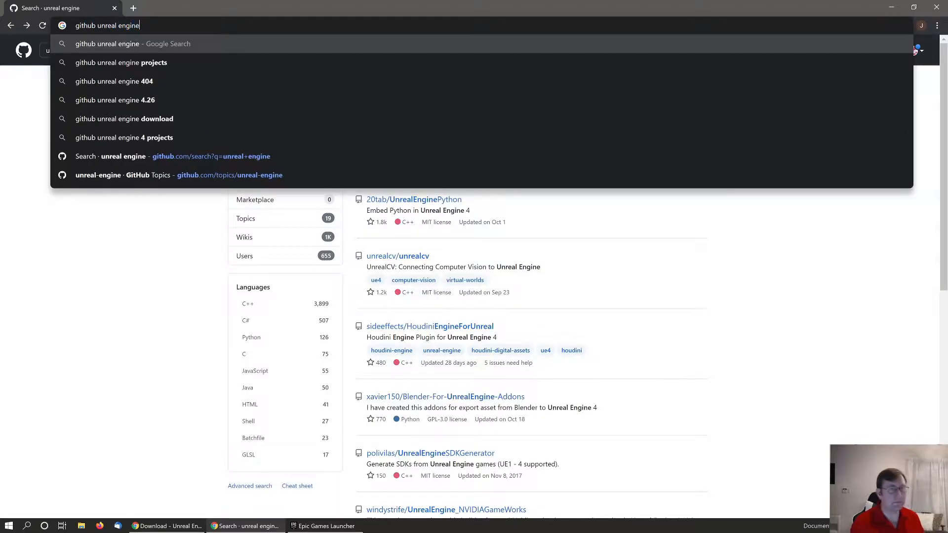
key("Return")
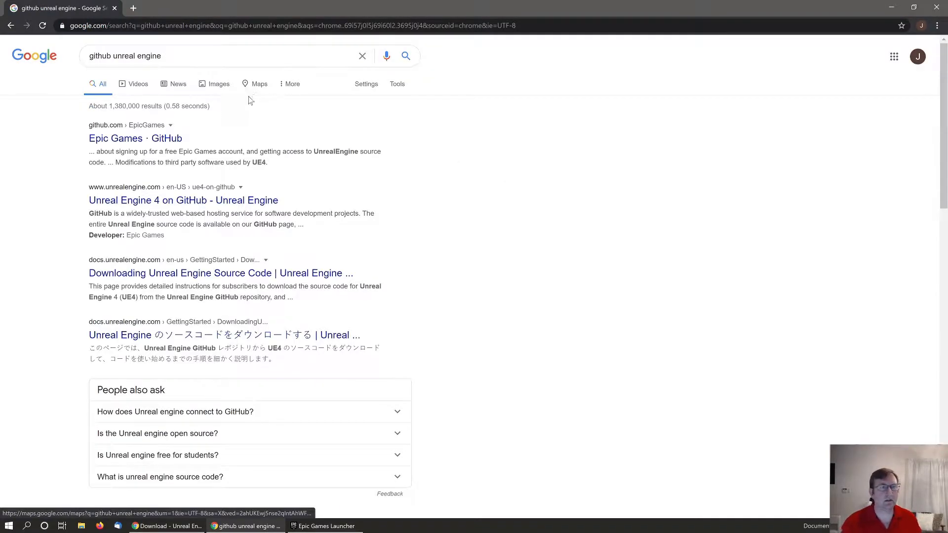
left_click(144, 140)
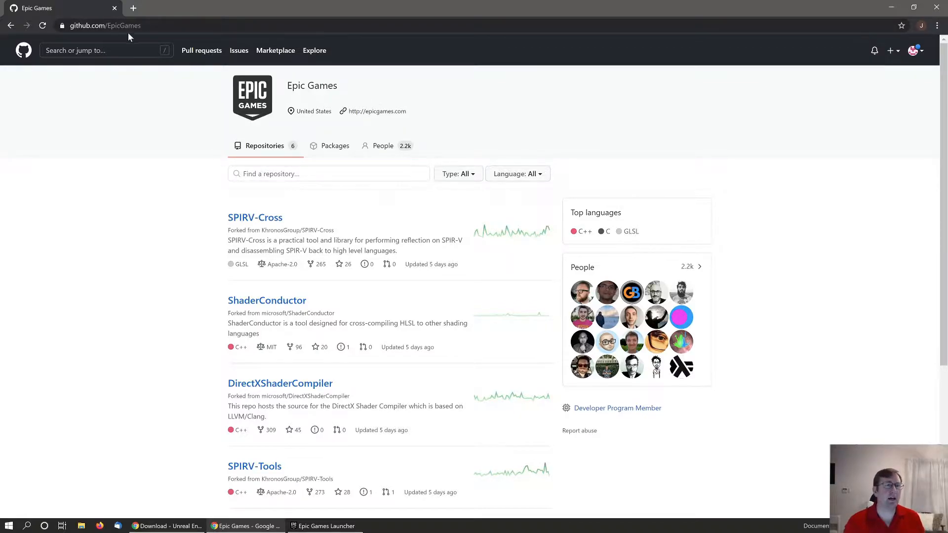
Look through the Epic Games repositories and open the Signup repository.
scroll(413, 256, "down", 4)
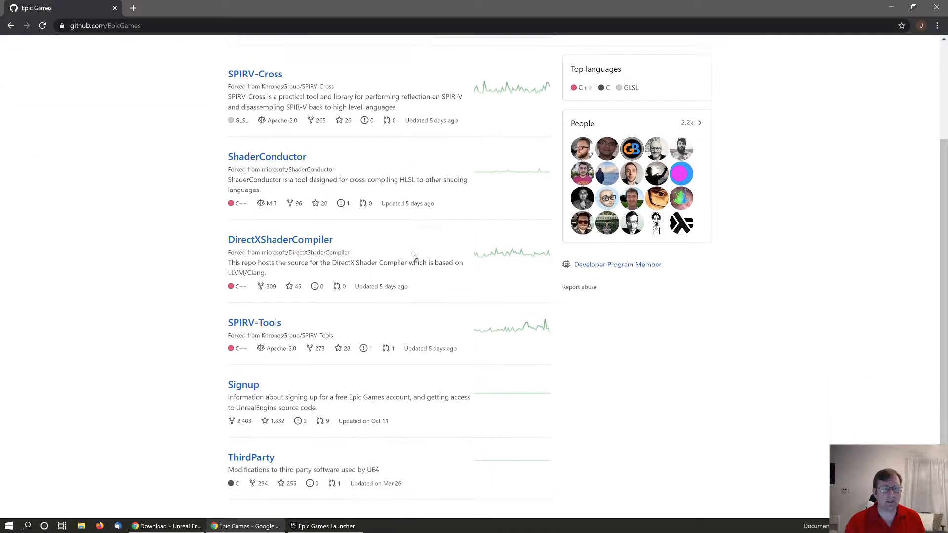
scroll(292, 388, "up", 4)
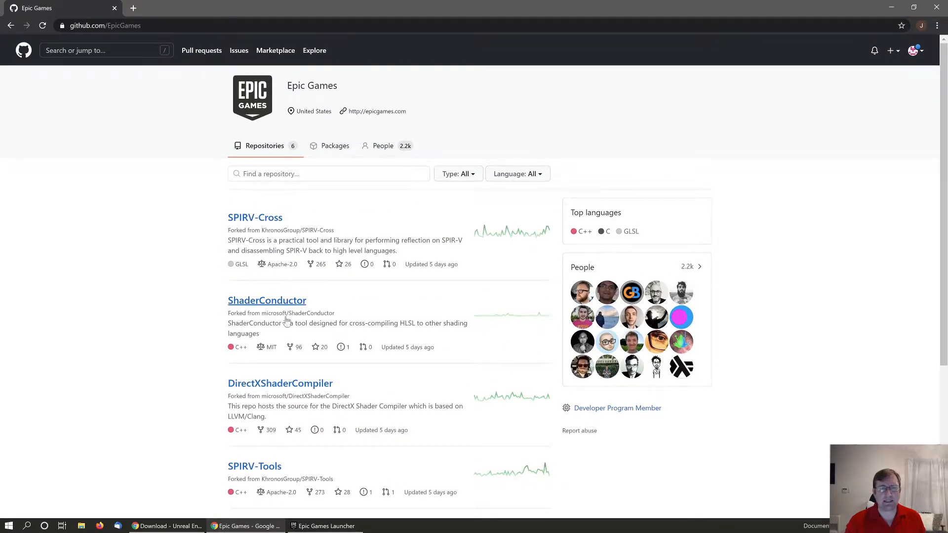
scroll(286, 339, "down", 3)
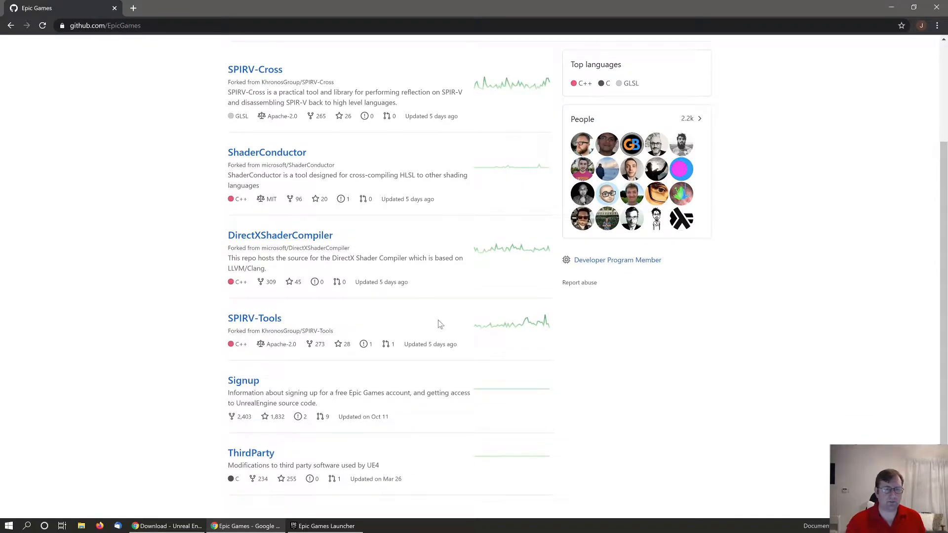
scroll(465, 387, "down", 2)
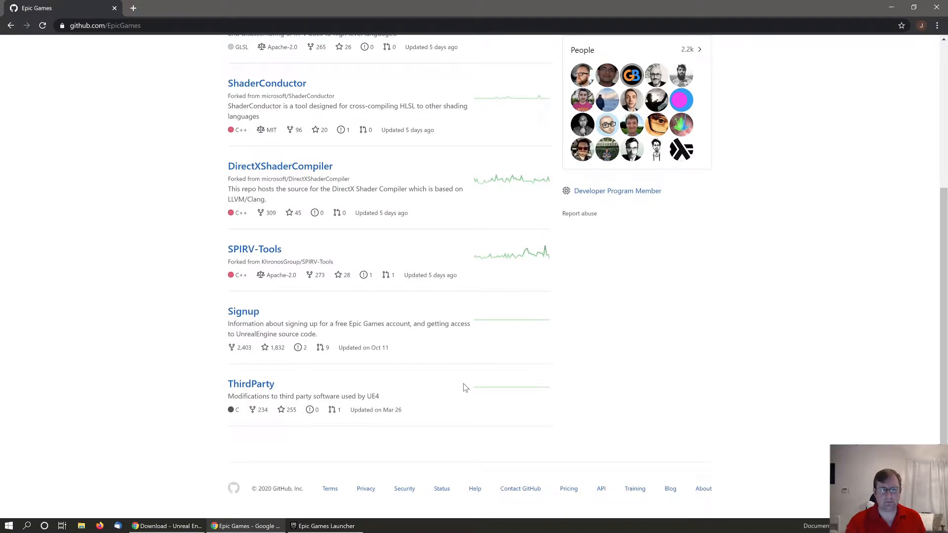
left_click(245, 316)
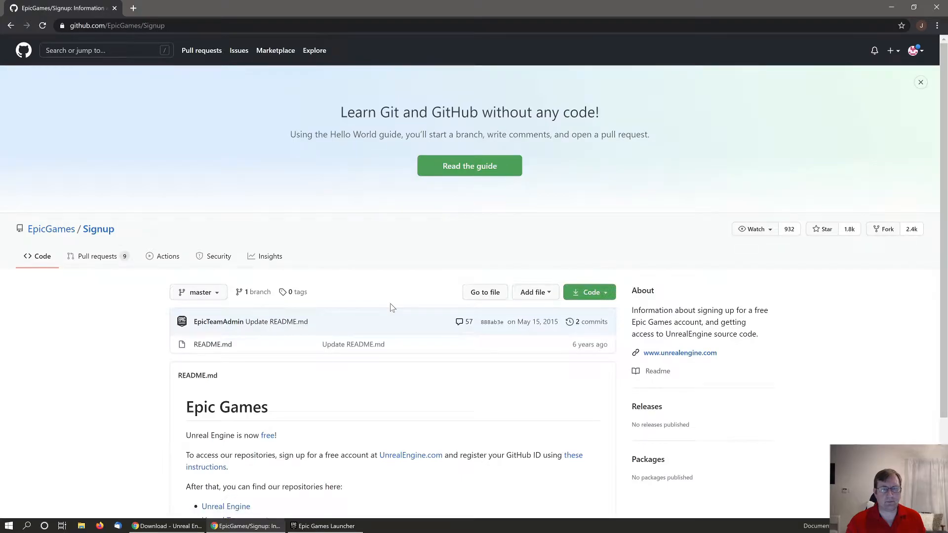
Try the README's Unreal Engine repository link, and read the linked instructions for registering a GitHub ID through the account Connections step.
scroll(427, 316, "down", 3)
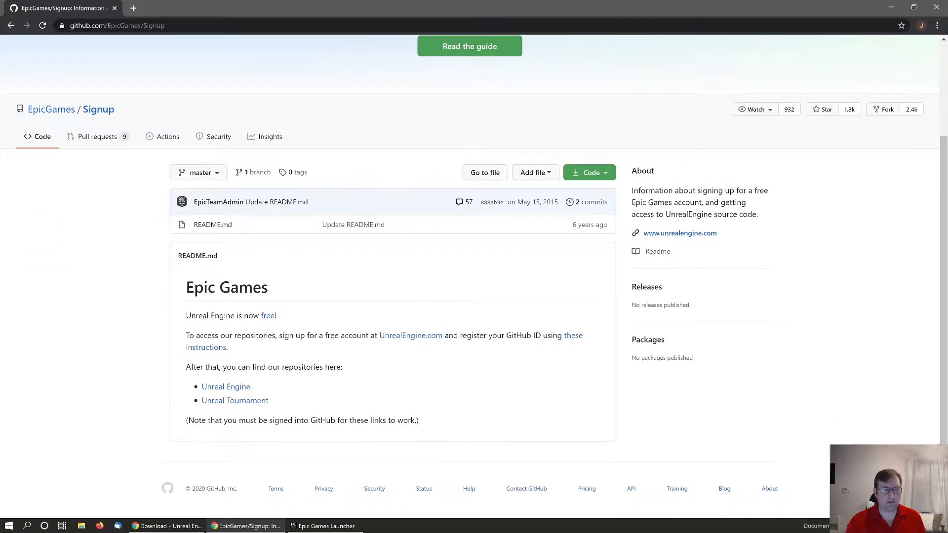
left_click(230, 392)
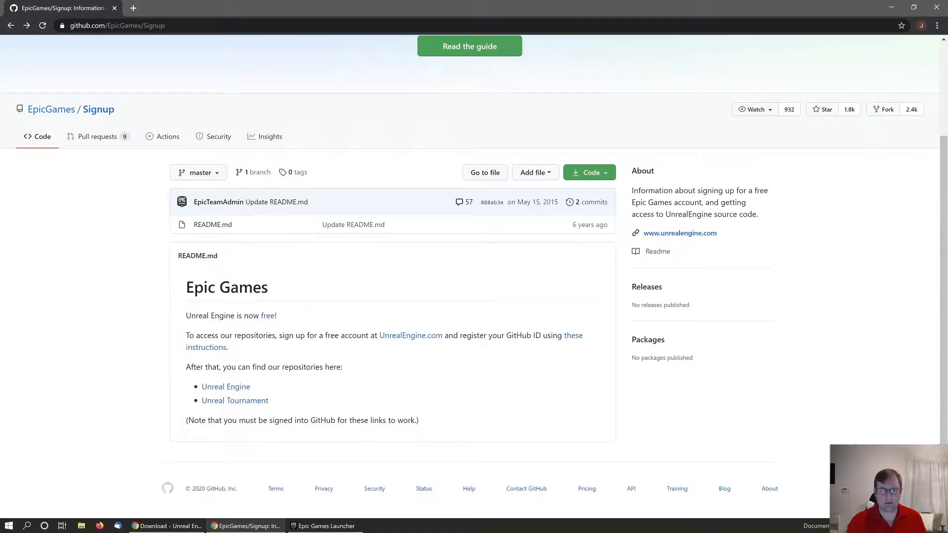
left_click(572, 338)
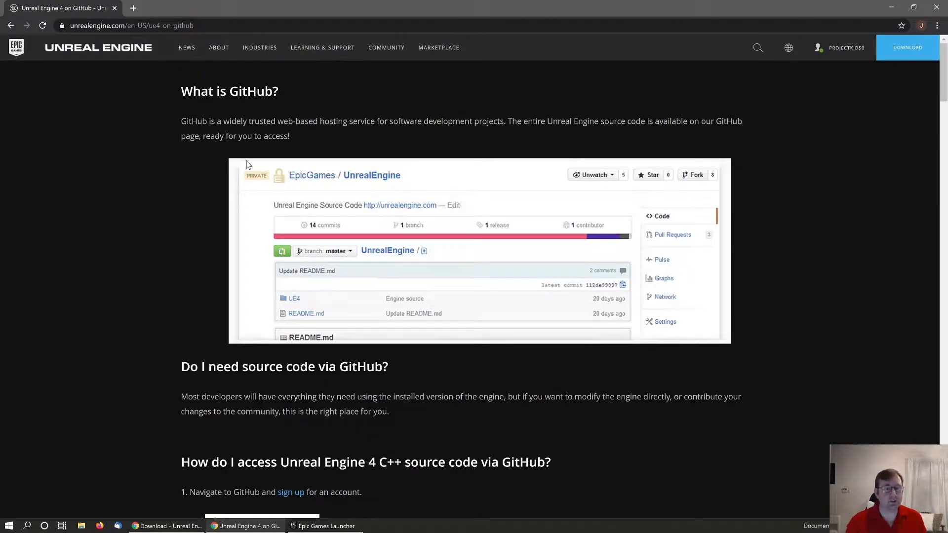
scroll(251, 202, "down", 5)
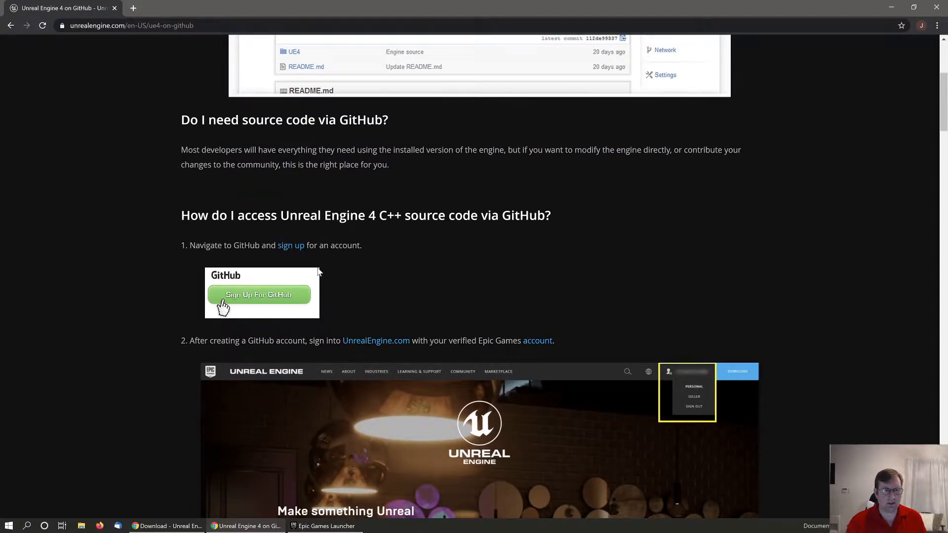
scroll(345, 266, "down", 2)
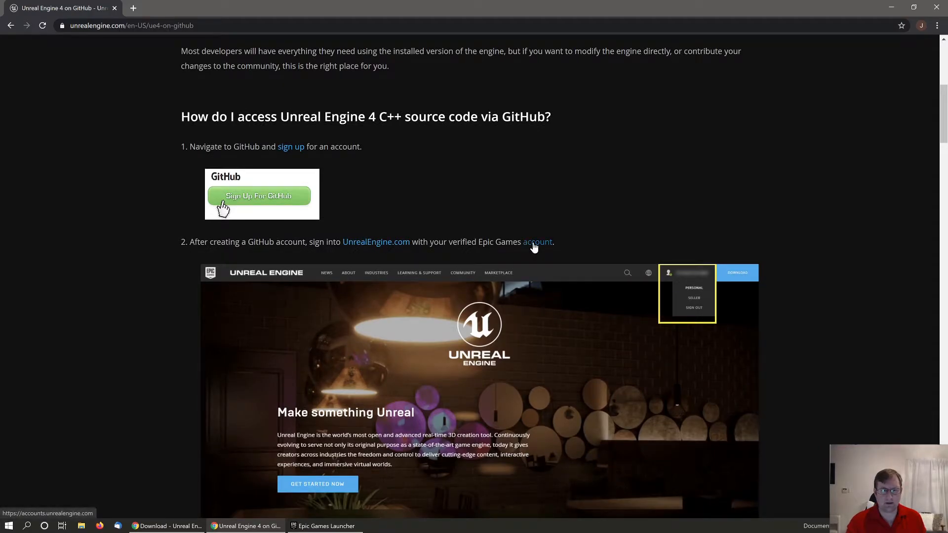
scroll(535, 247, "down", 7)
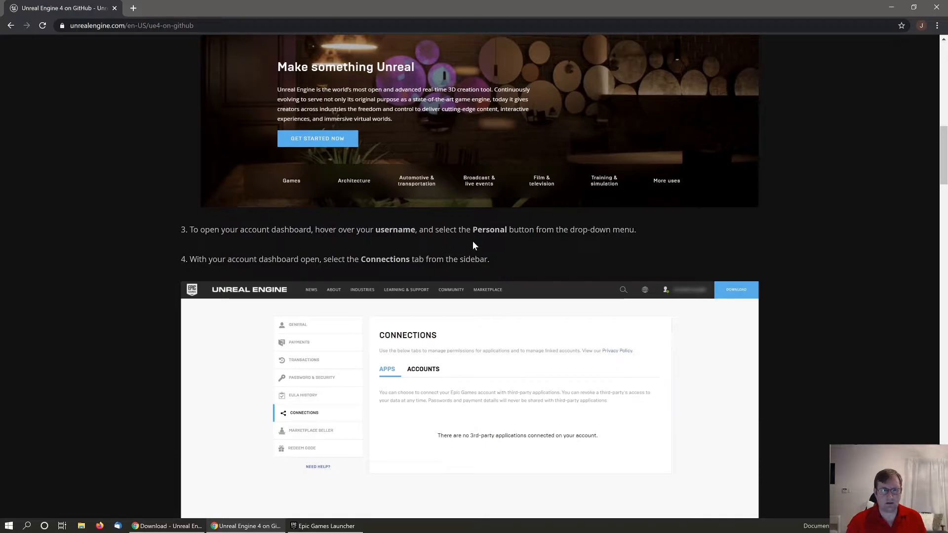
scroll(472, 246, "down", 2)
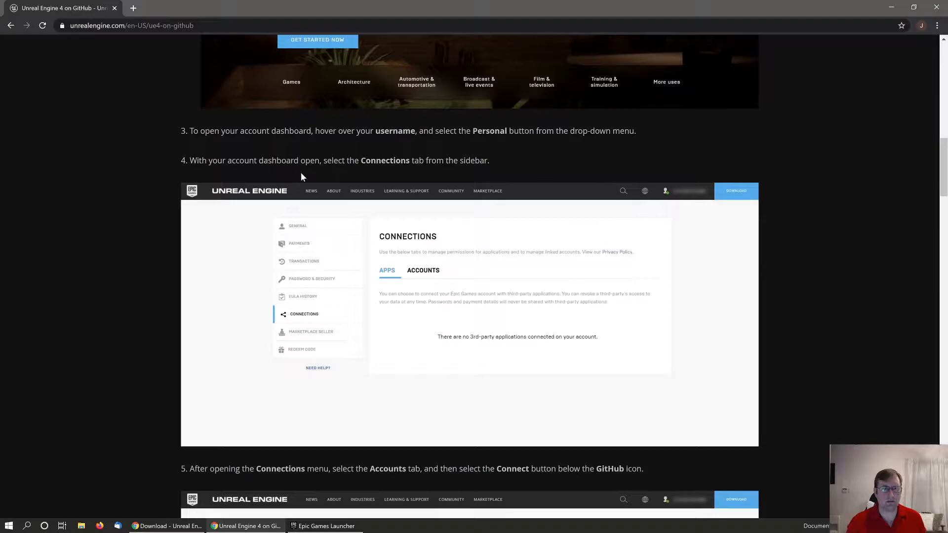
Open the Unreal Engine website in a new tab and go to the linked accounts under the personal account's Connections.
left_click(134, 9)
type("epic")
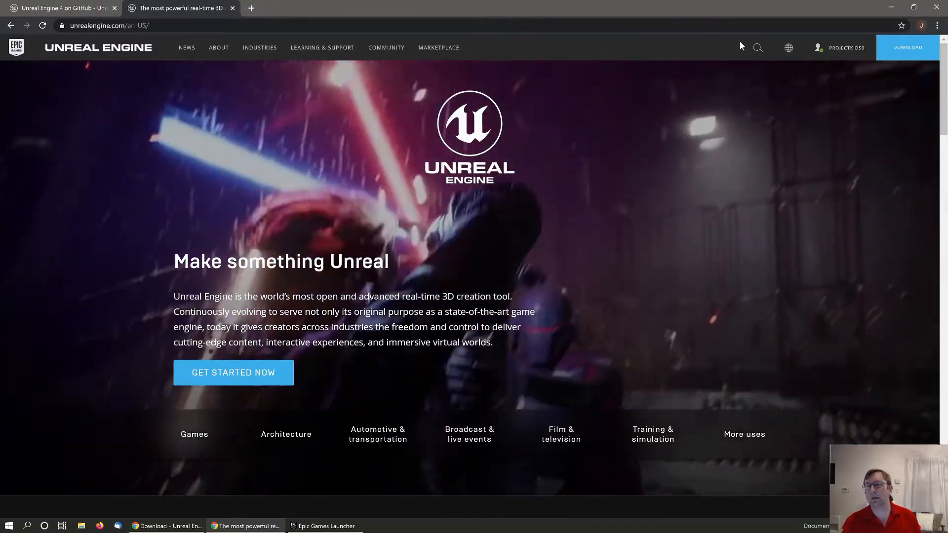
mouse_move(842, 47)
left_click(840, 77)
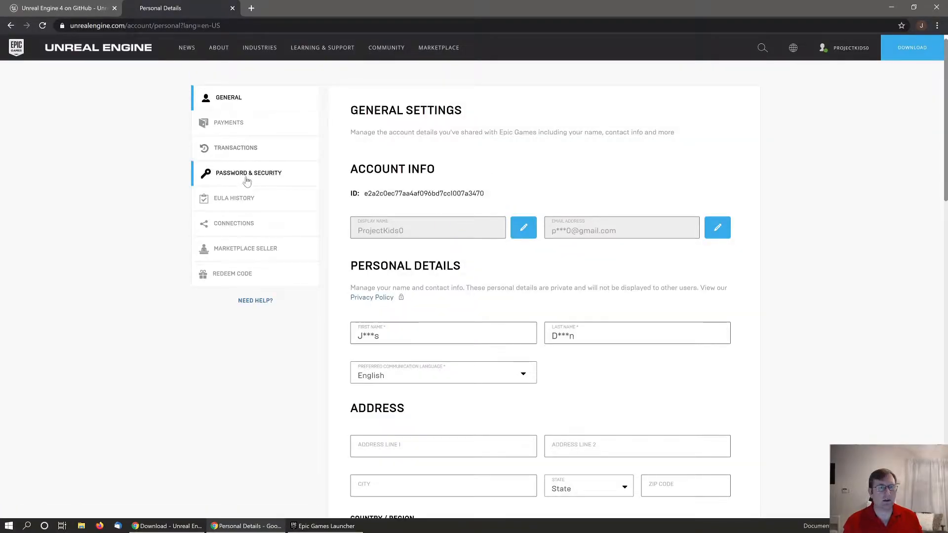
left_click(242, 229)
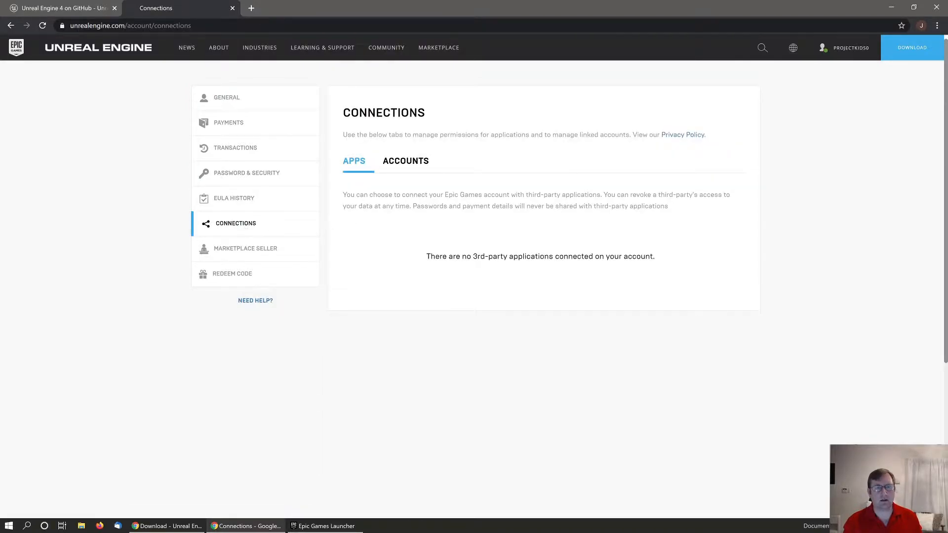
left_click(406, 163)
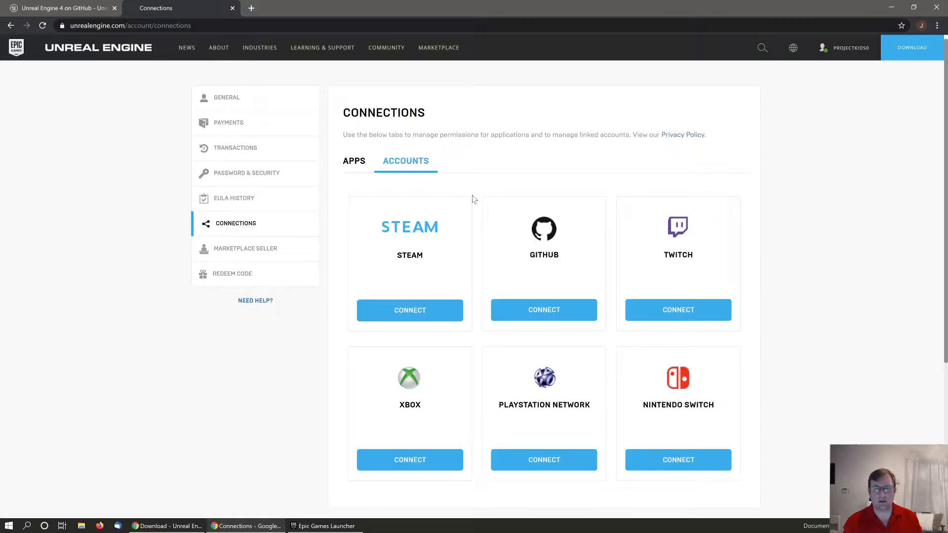
Connect the GitHub account to the Epic Games account, authorizing EpicGames, and close the account tab.
left_click(547, 312)
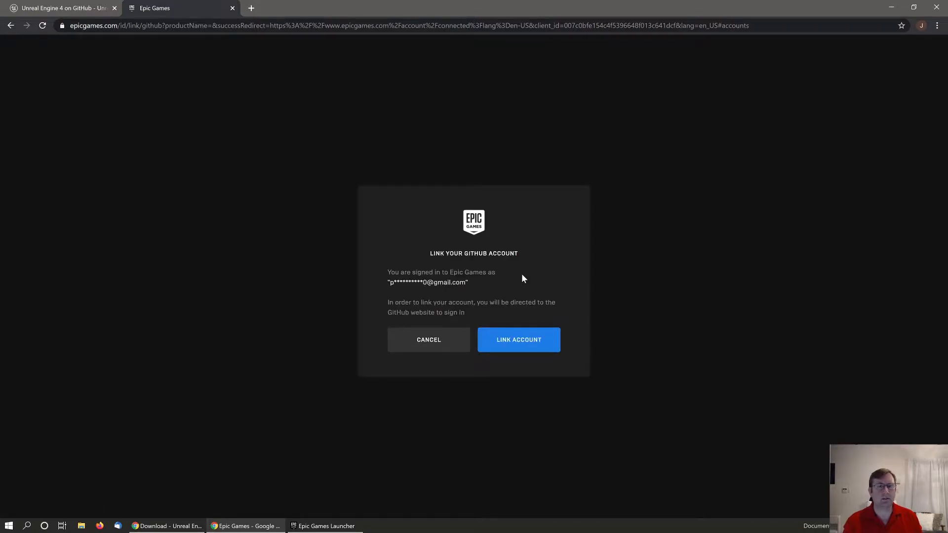
left_click(529, 342)
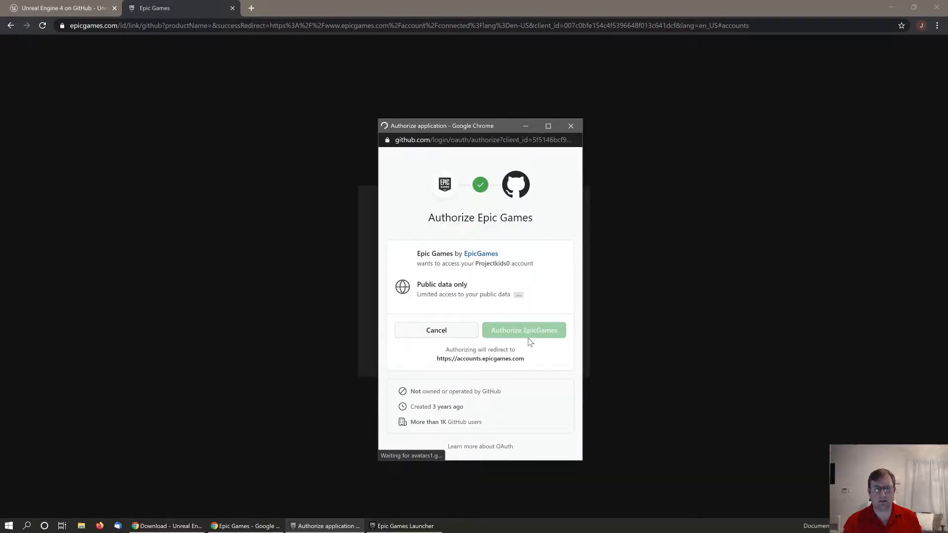
left_click(531, 334)
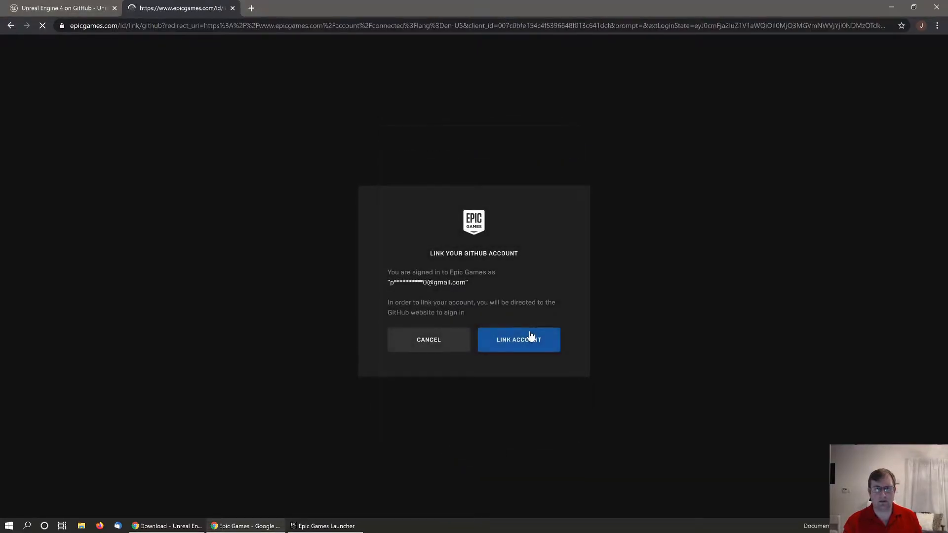
left_click(531, 336)
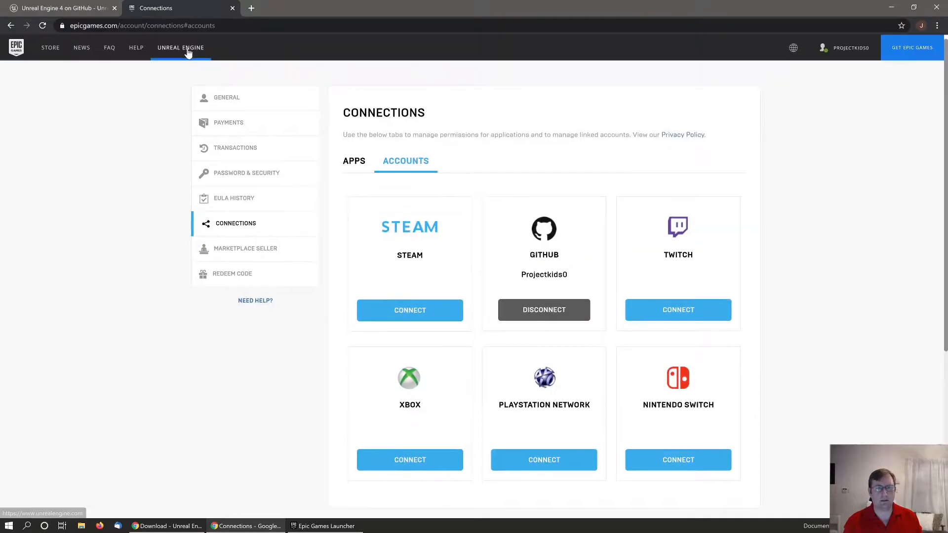
left_click(232, 8)
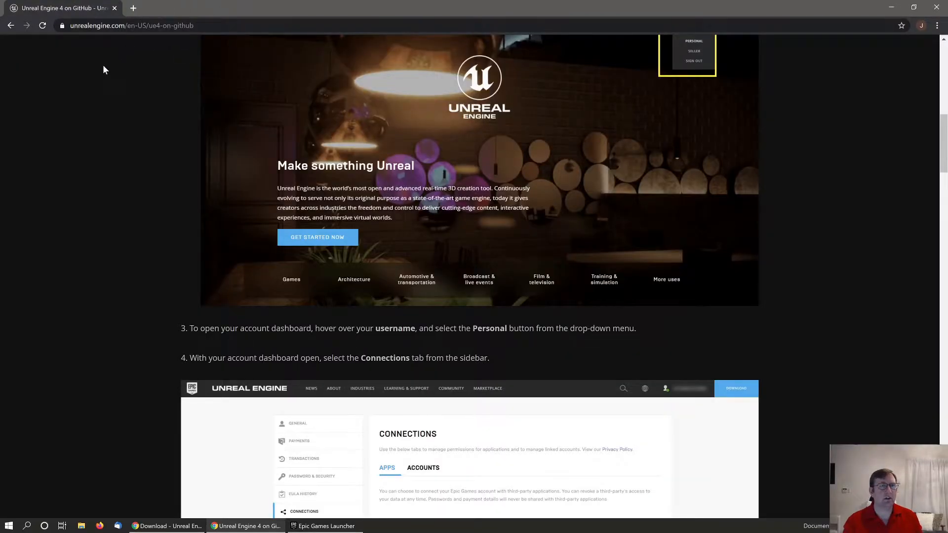
Return to the Epic Games organization page on GitHub, reload it, and check for the Unreal Engine repository.
key("alt+Left")
key("alt+Left")
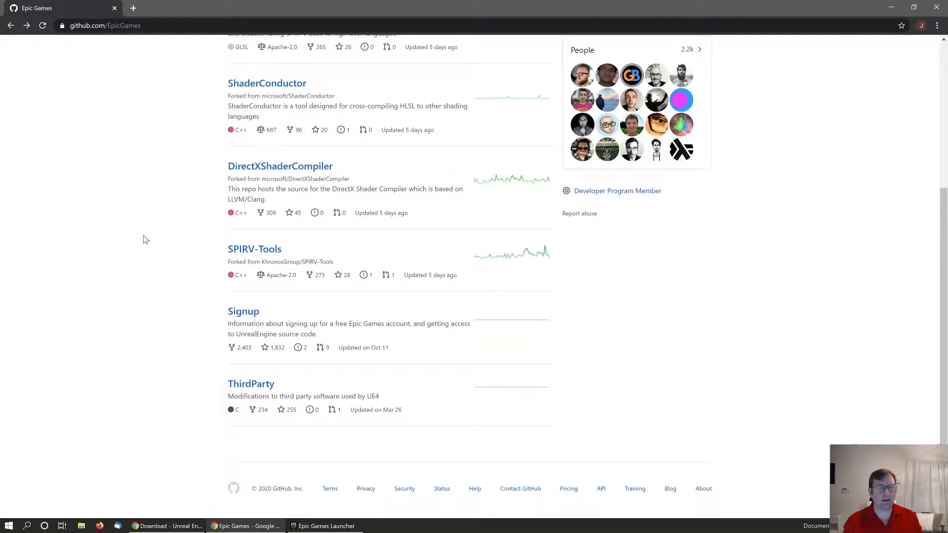
key("F5")
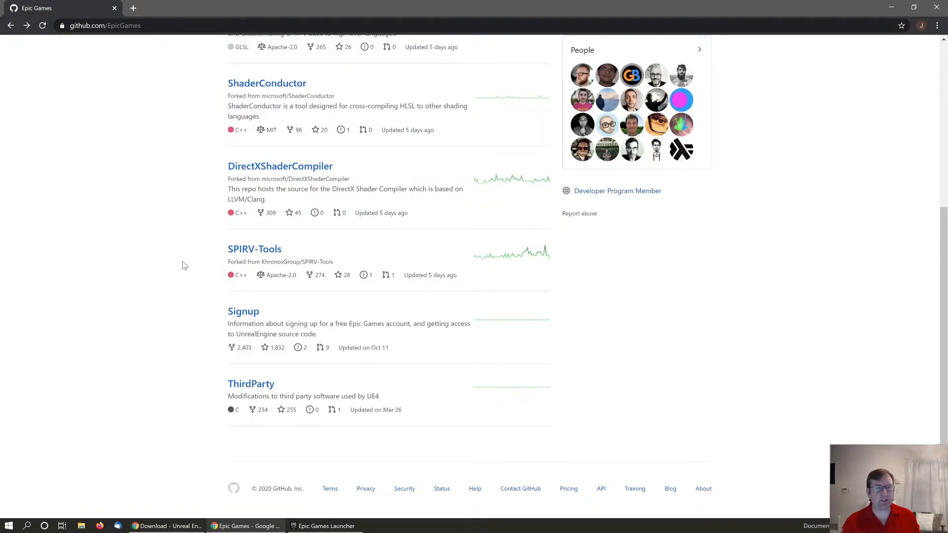
scroll(183, 262, "up", 5)
scroll(182, 262, "down", 1)
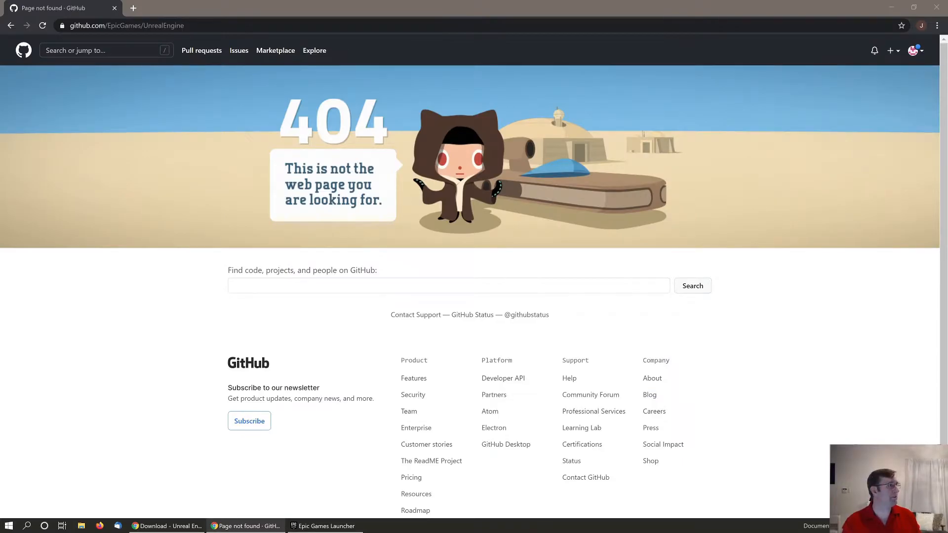
Open the GitHub invitation from the Gmail message and join the Epic Games organization.
left_click_drag(0, 277, 521, 0)
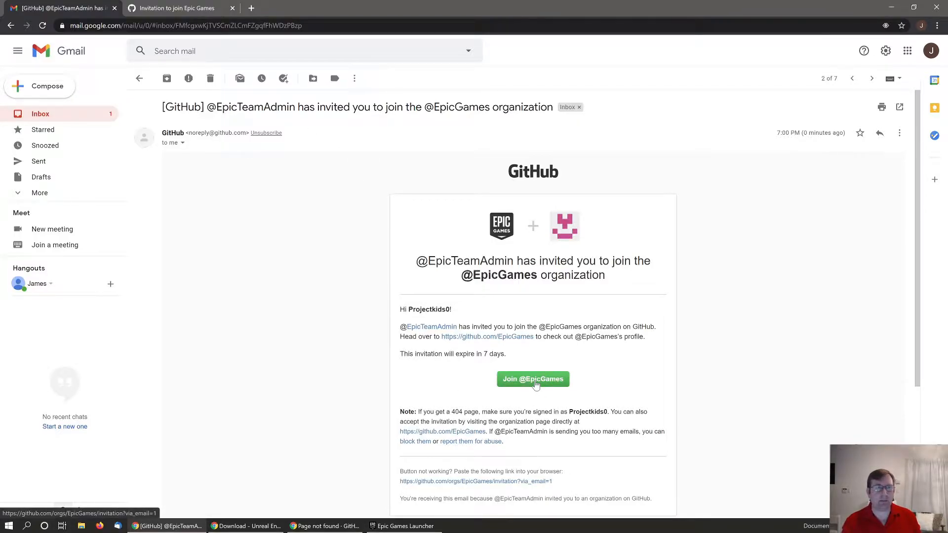
left_click(234, 13)
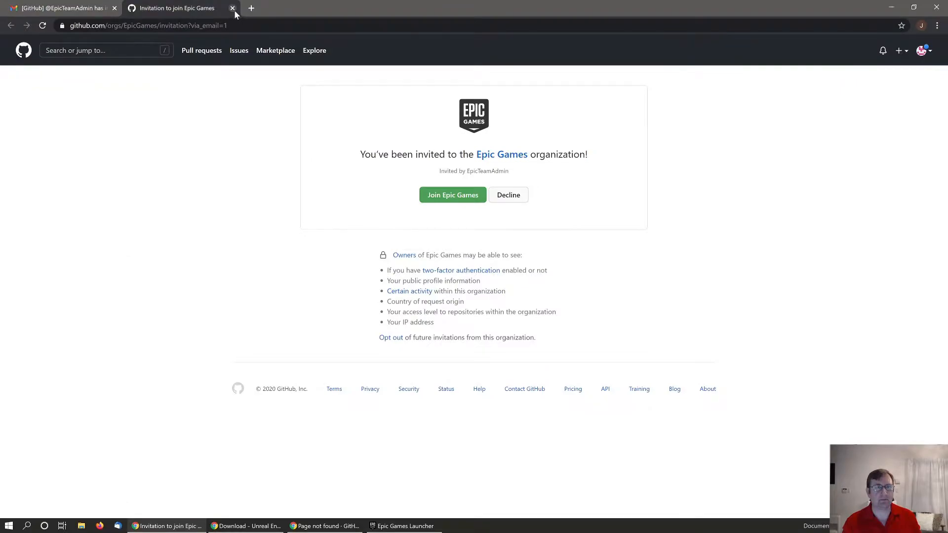
left_click(459, 195)
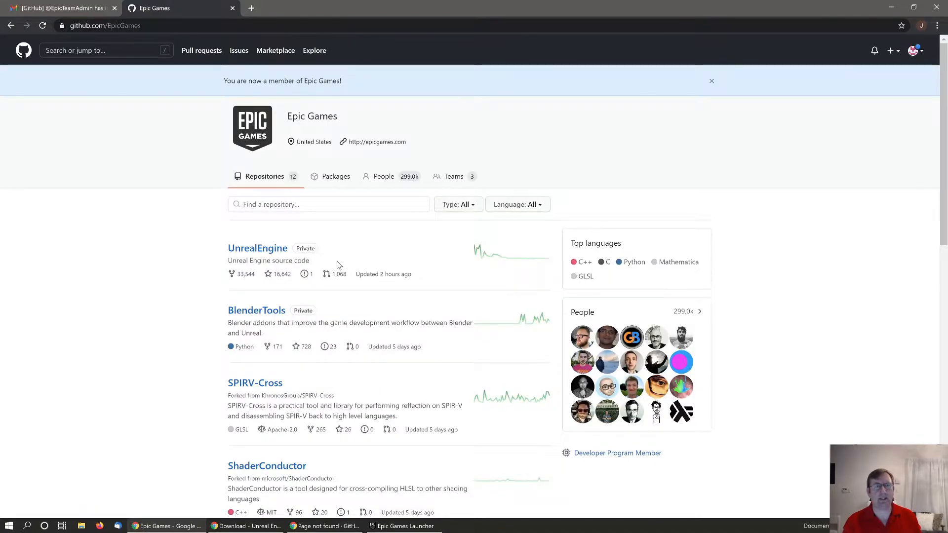
Open the UnrealEngine repository, close the Gmail tab, and look over the repository's files.
scroll(339, 265, "down", 1)
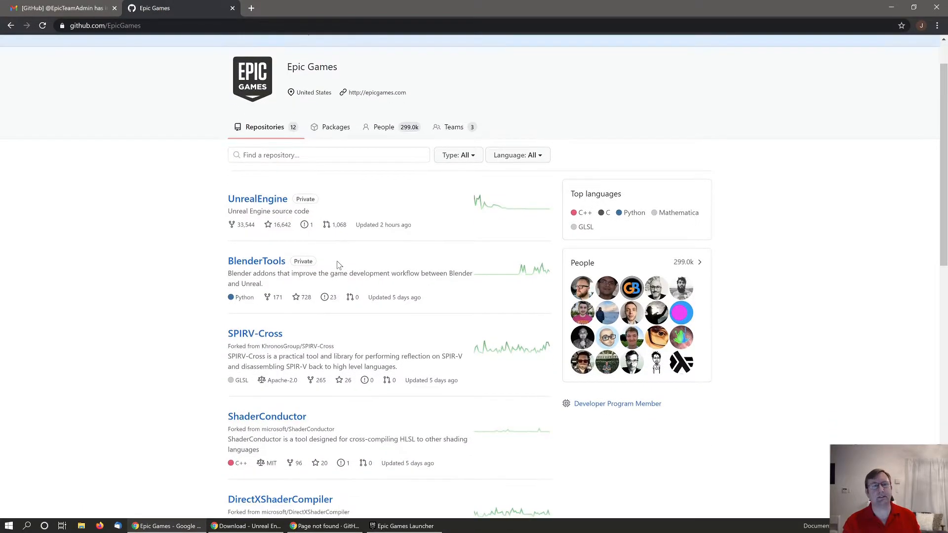
left_click(262, 201)
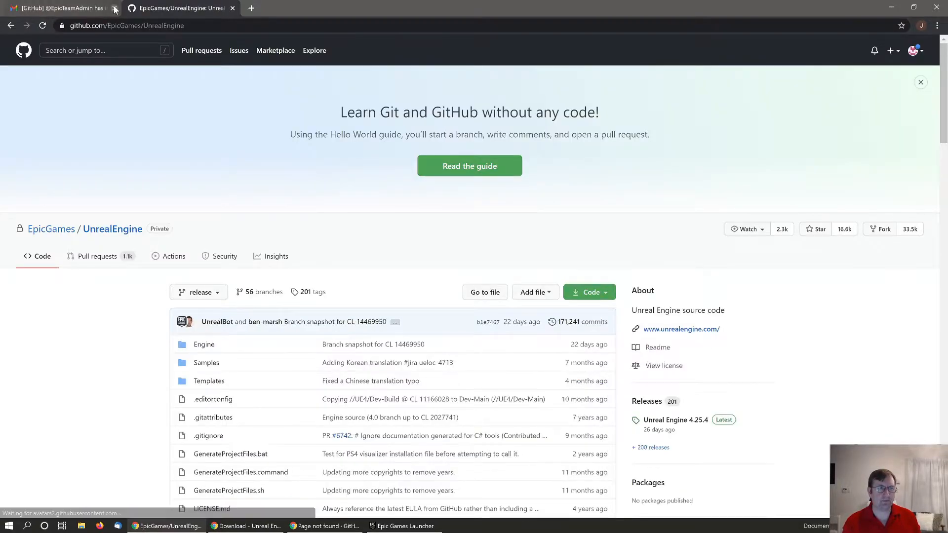
left_click(114, 8)
scroll(419, 364, "down", 3)
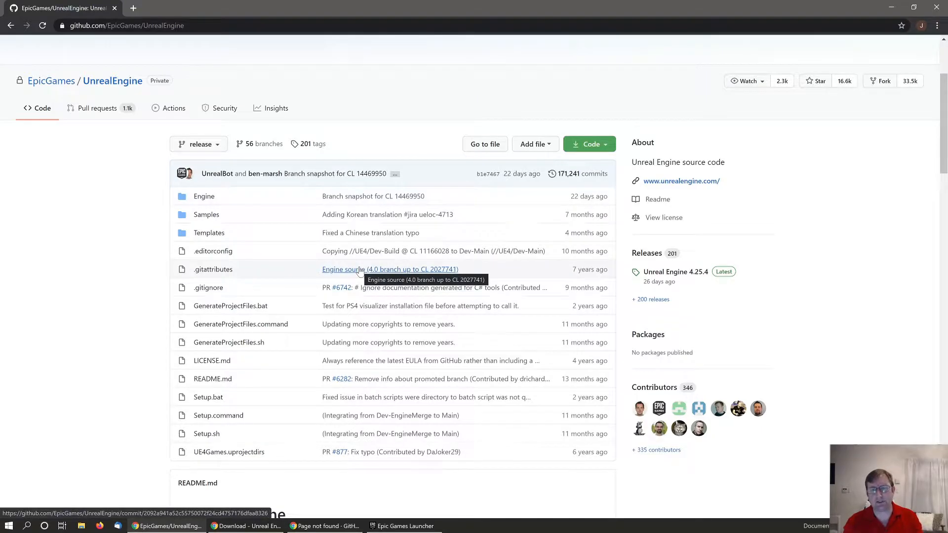
Download the source code zip of the Unreal Engine 4.25.4 release and set it to open when complete.
left_click(690, 278)
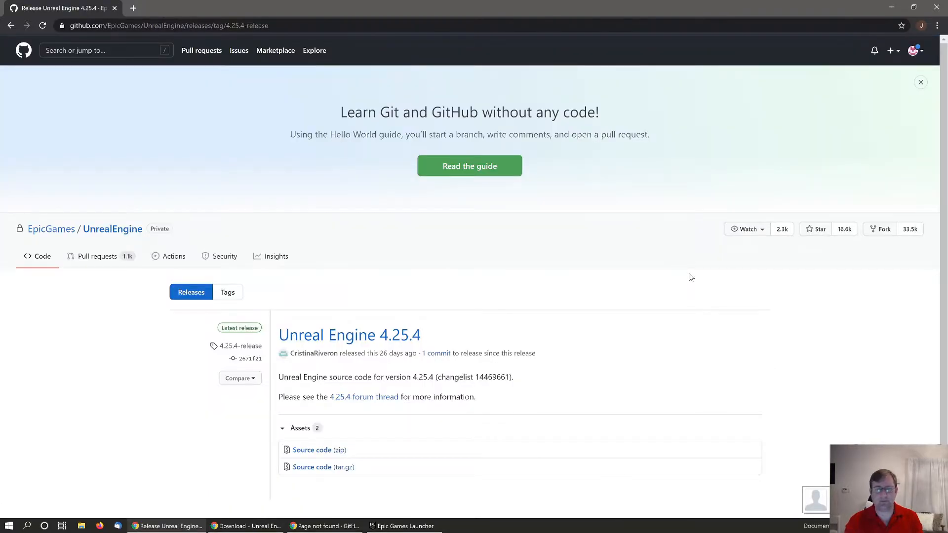
scroll(415, 381, "down", 2)
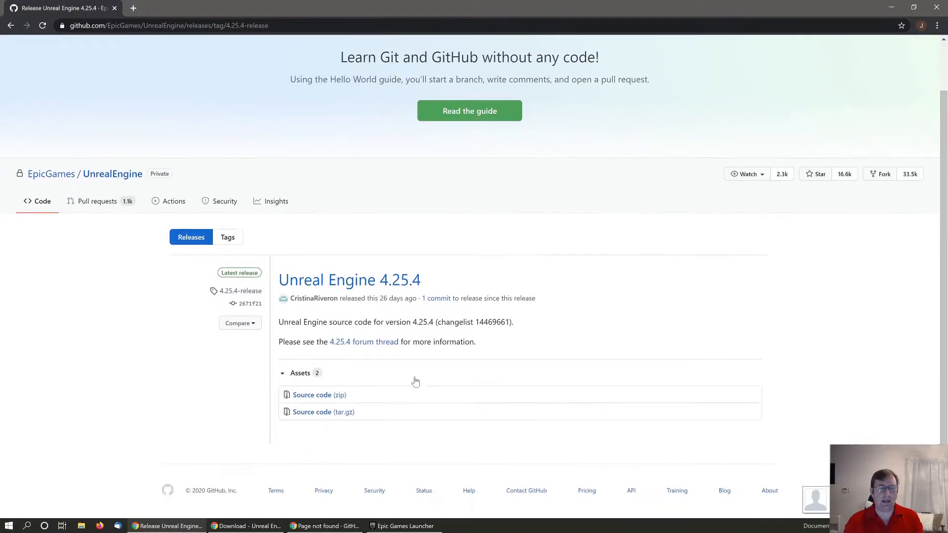
left_click(312, 394)
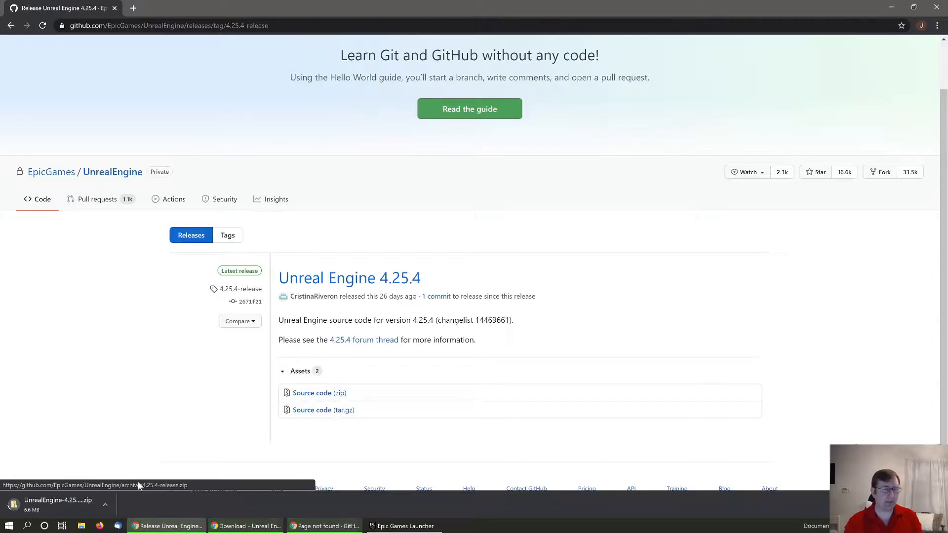
left_click(94, 502)
Return to the repository's main page, switch to the 4.26 branch, and check its files and latest commit time.
key("alt+Left")
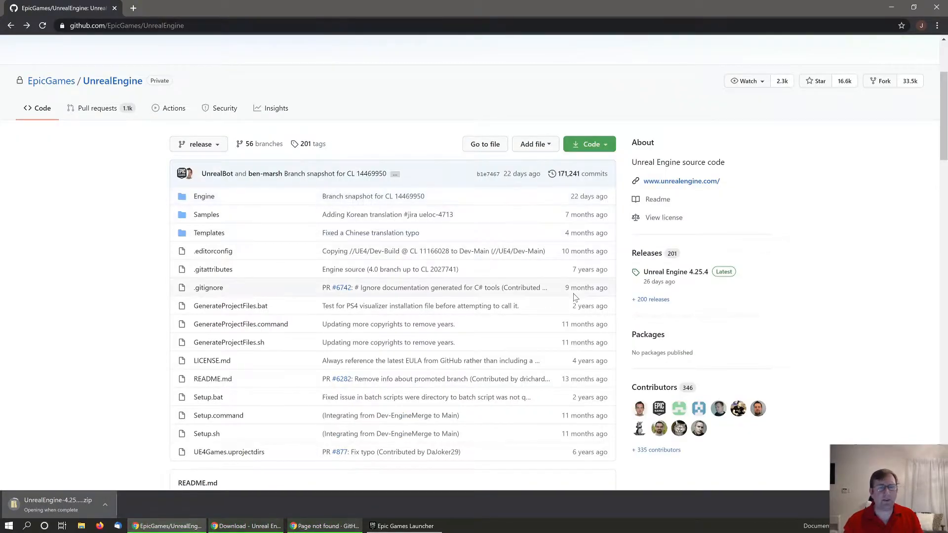
left_click(218, 144)
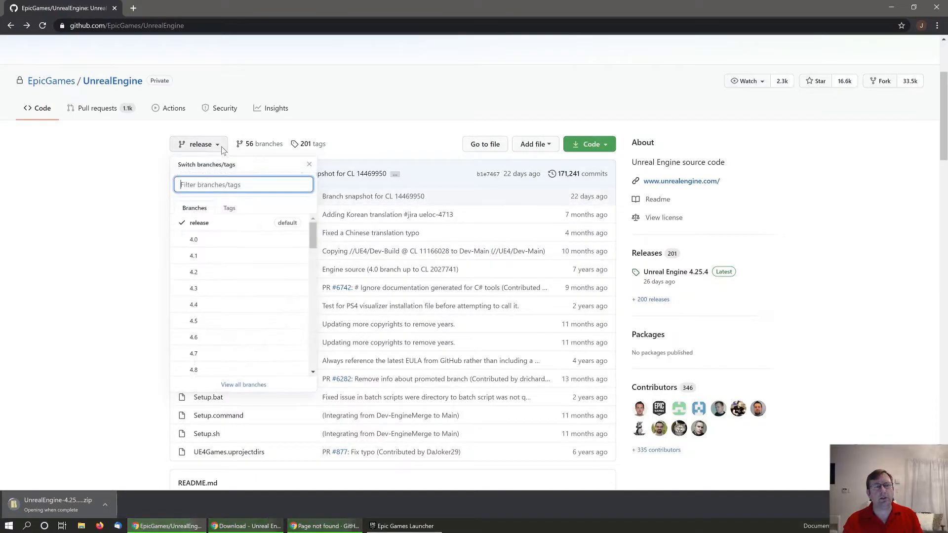
scroll(240, 311, "down", 4)
scroll(241, 314, "down", 3)
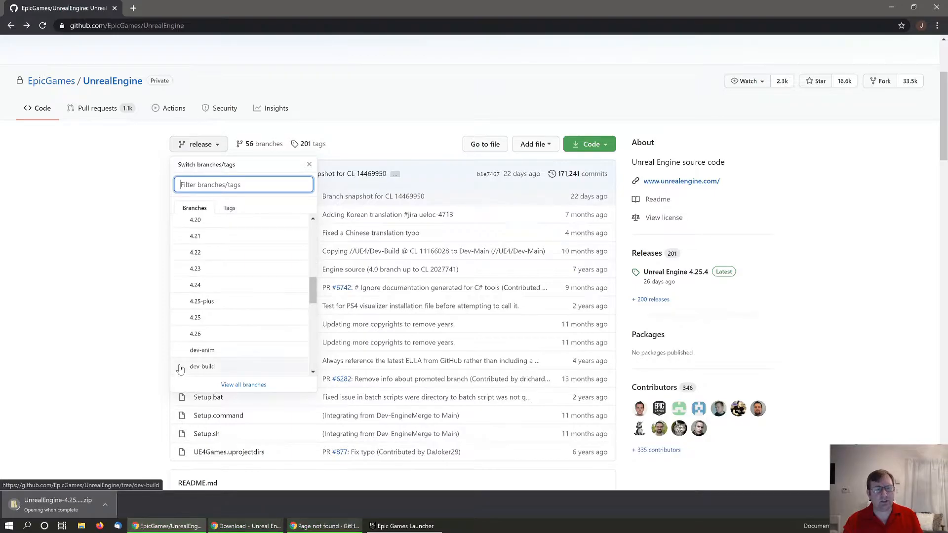
left_click(198, 339)
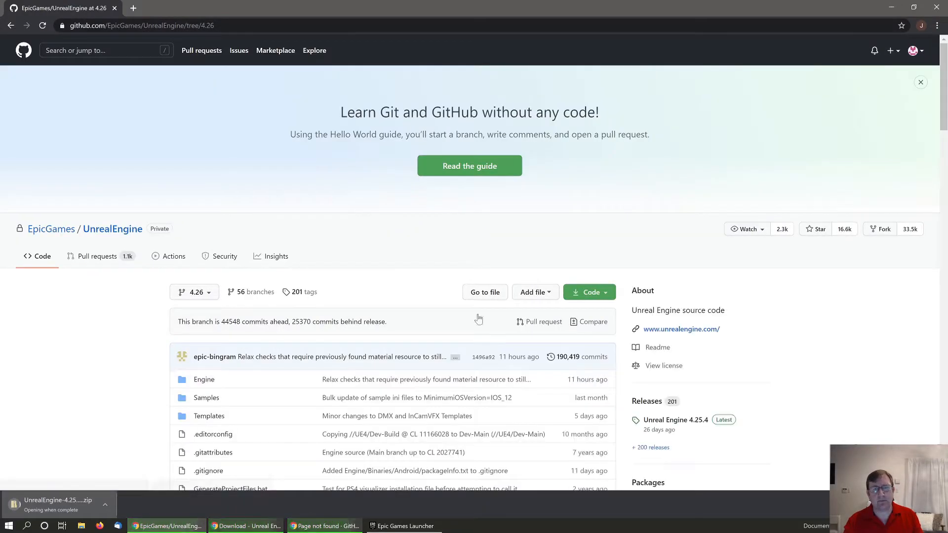
scroll(483, 321, "down", 5)
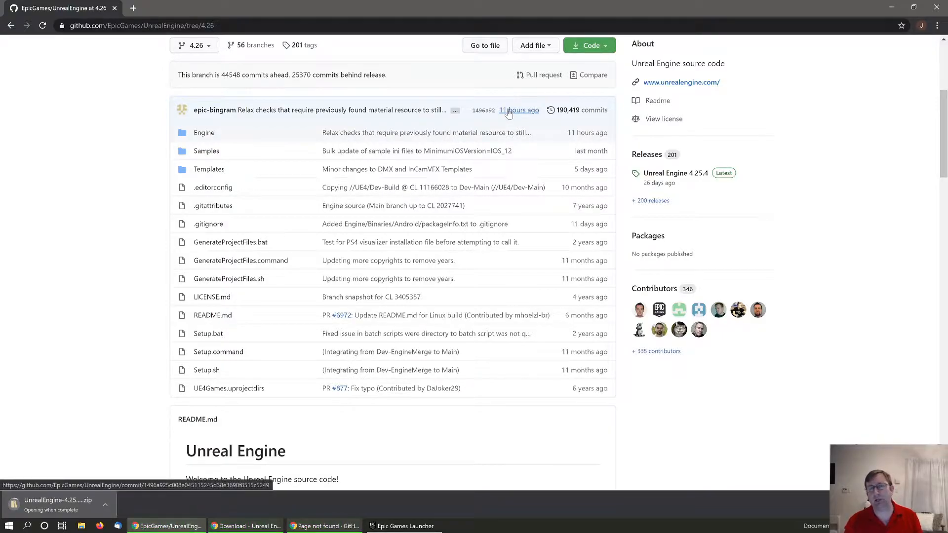
mouse_move(509, 113)
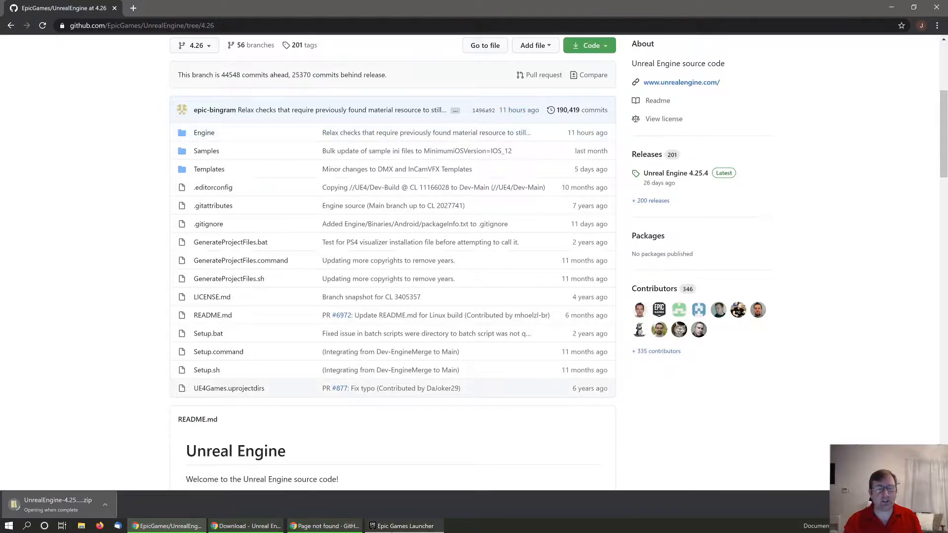
Check the installed engine versions in the Epic Games Launcher library, and minimize the launcher to return to GitHub.
left_click(405, 526)
left_click(326, 41)
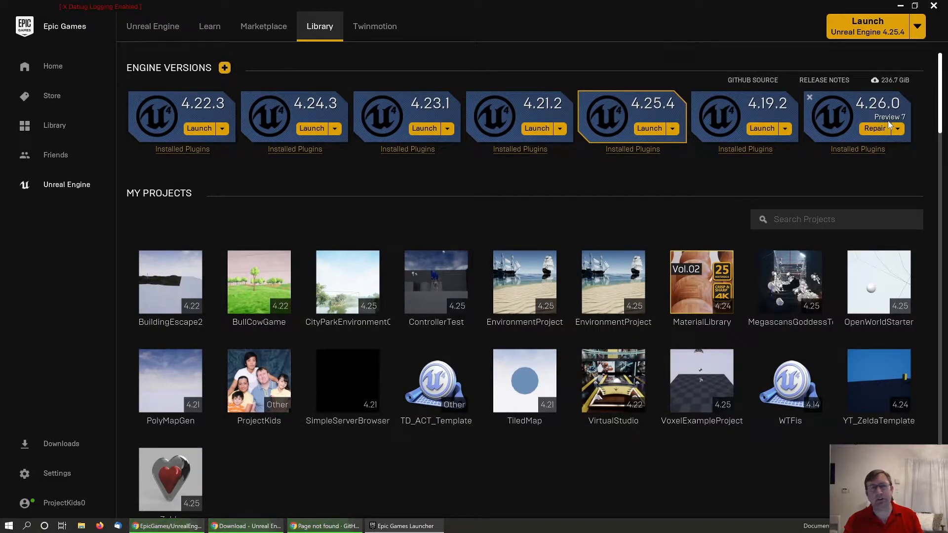
left_click(901, 5)
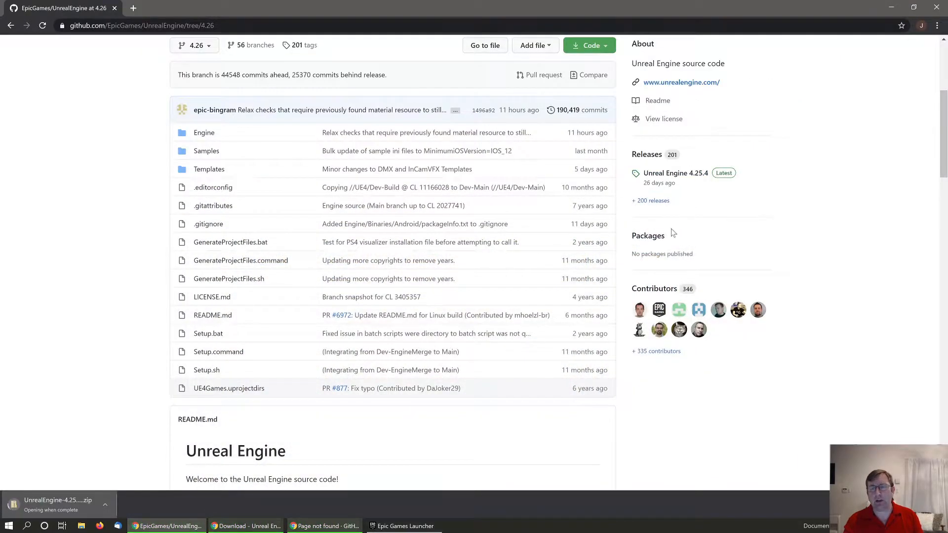
Open the repository's full release list, reveal the tags newer than 4.25.4, and review the available release and preview archives.
left_click(653, 201)
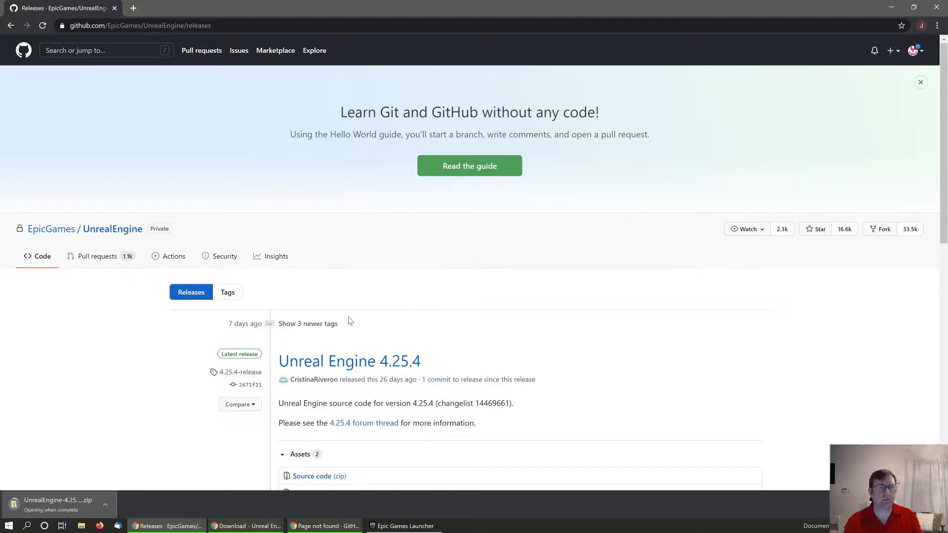
left_click(310, 324)
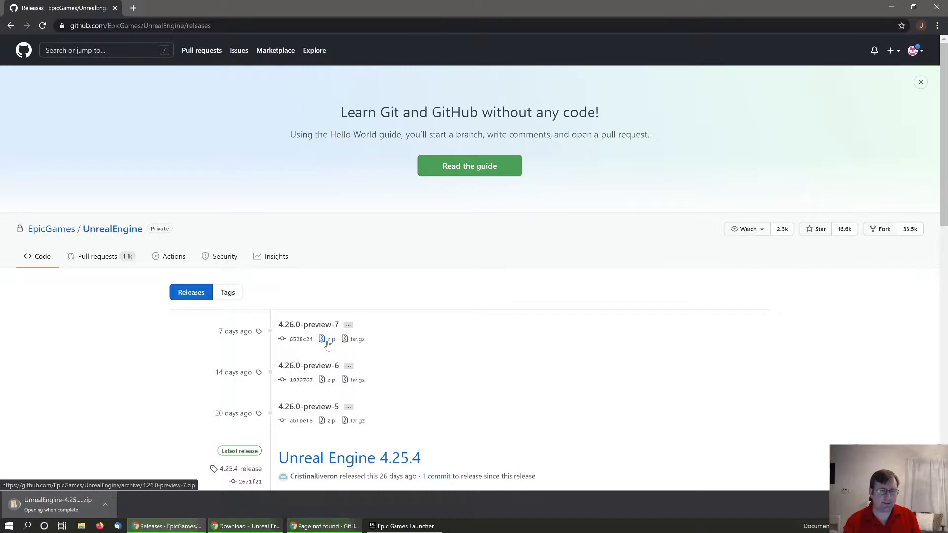
scroll(330, 344, "down", 1)
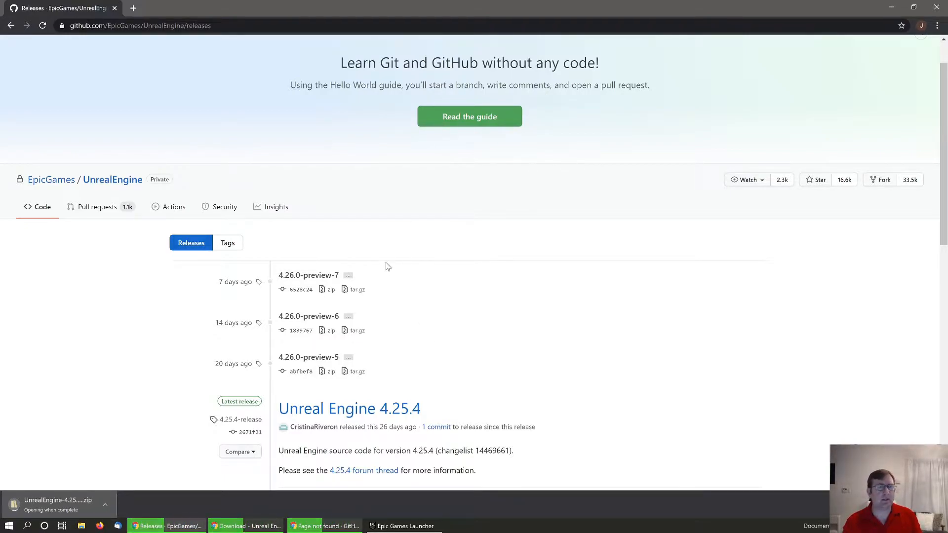
scroll(388, 267, "down", 5)
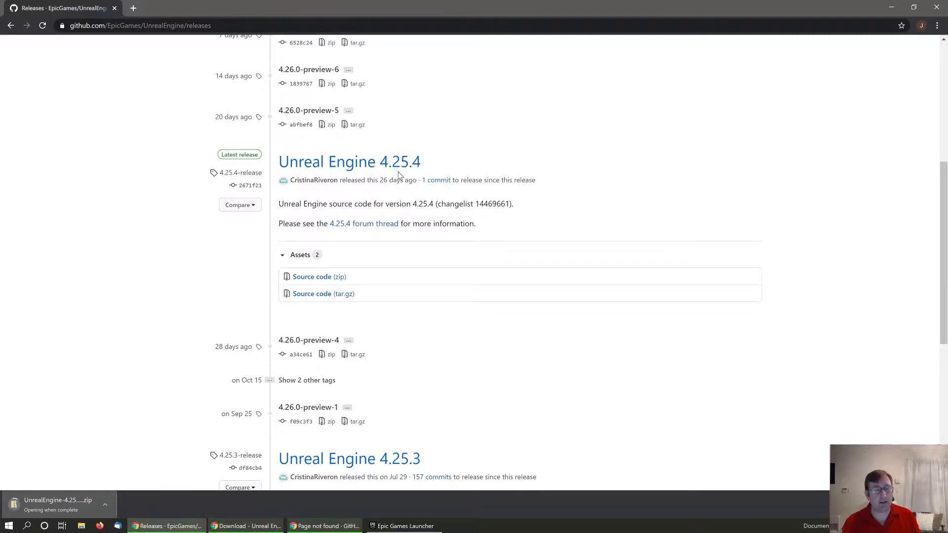
scroll(459, 267, "up", 6)
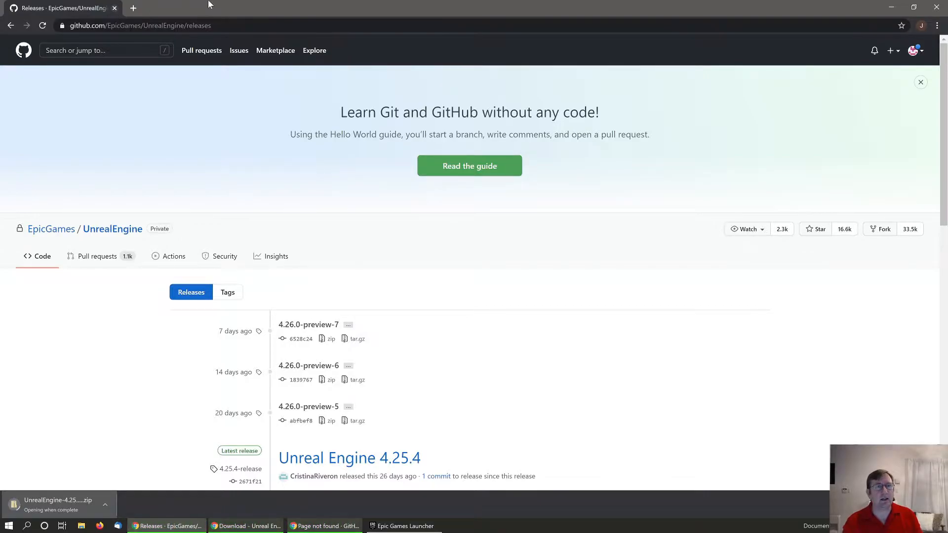
scroll(420, 99, "down", 5)
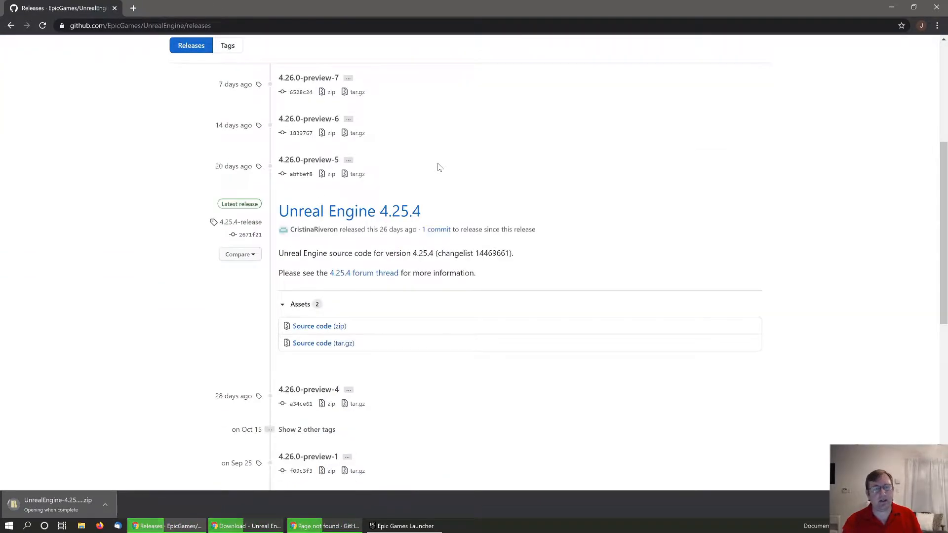
Return to the 4.26 branch and read the README's Windows instructions for getting up and running.
key("alt+Left")
scroll(457, 257, "down", 7)
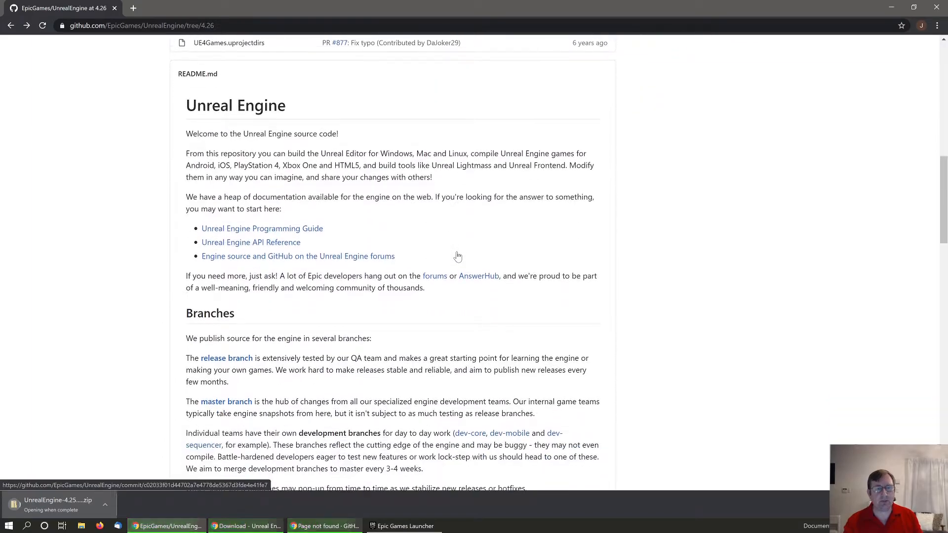
scroll(460, 260, "down", 9)
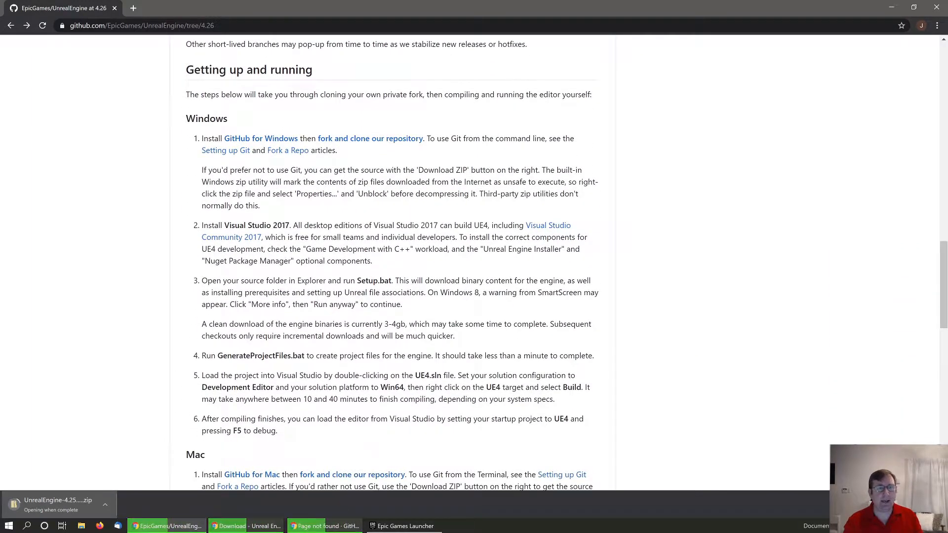
Highlight the Visual Studio 2017 requirement, follow the README's Visual Studio Community link, and download the Visual Studio Community installer.
left_click_drag(225, 225, 290, 225)
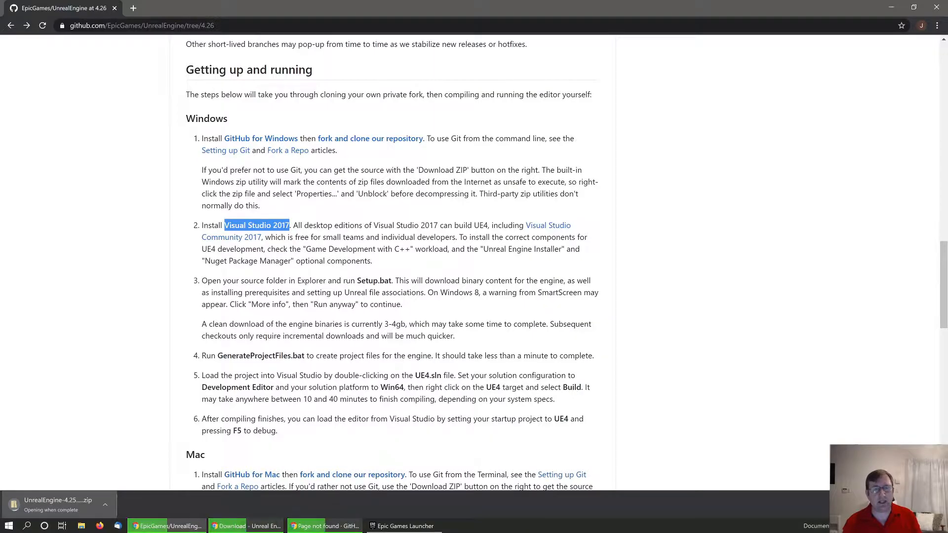
left_click(553, 229)
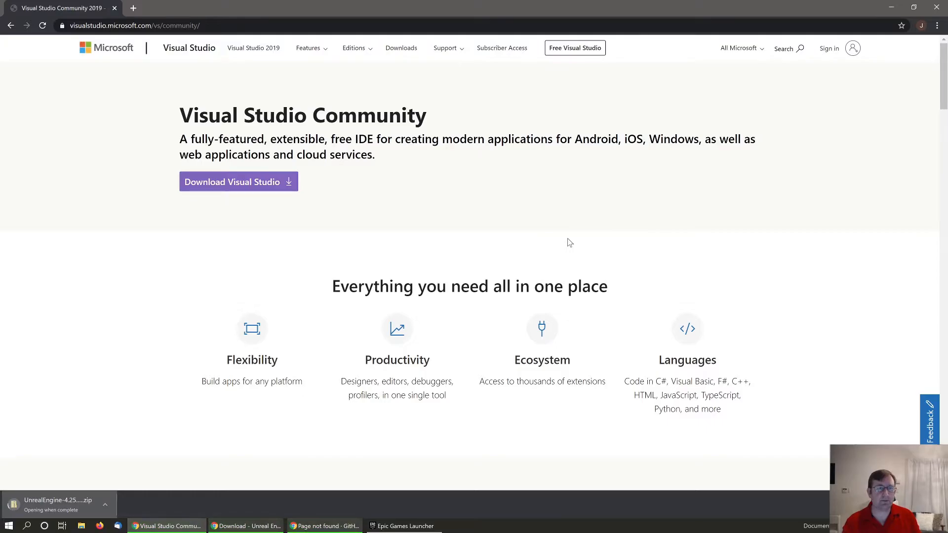
left_click(256, 183)
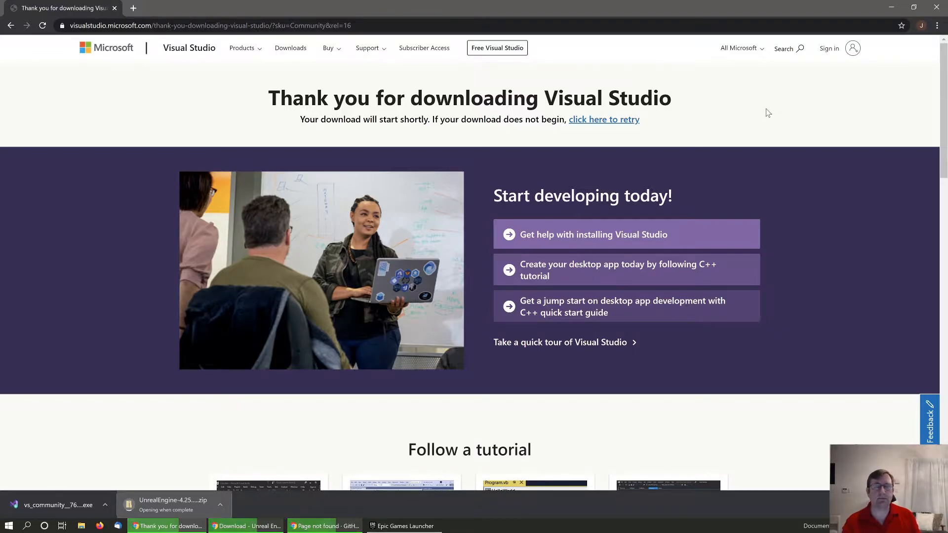
Close the GitHub page-not-found window and cancel the UnrealEngine-4.25 zip download in the Visual Studio download window.
left_click(894, 9)
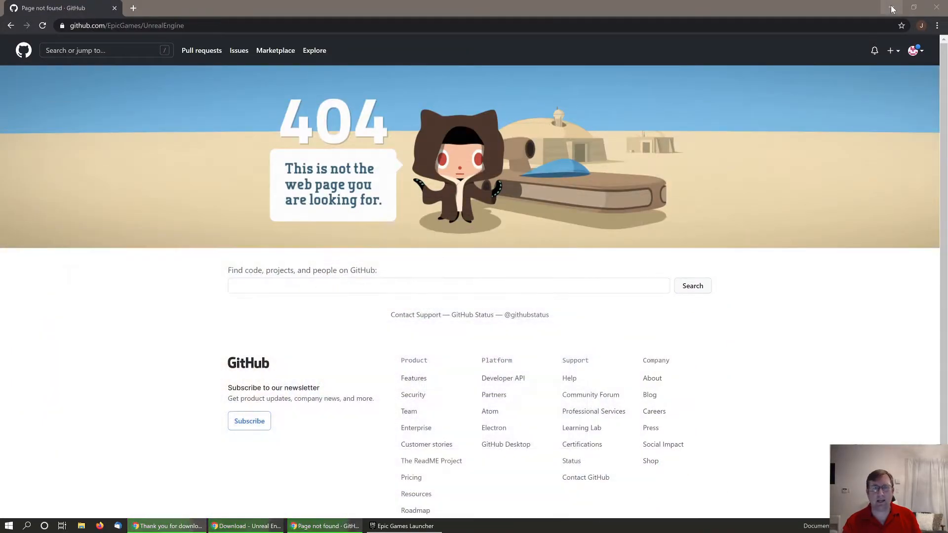
left_click(930, 10)
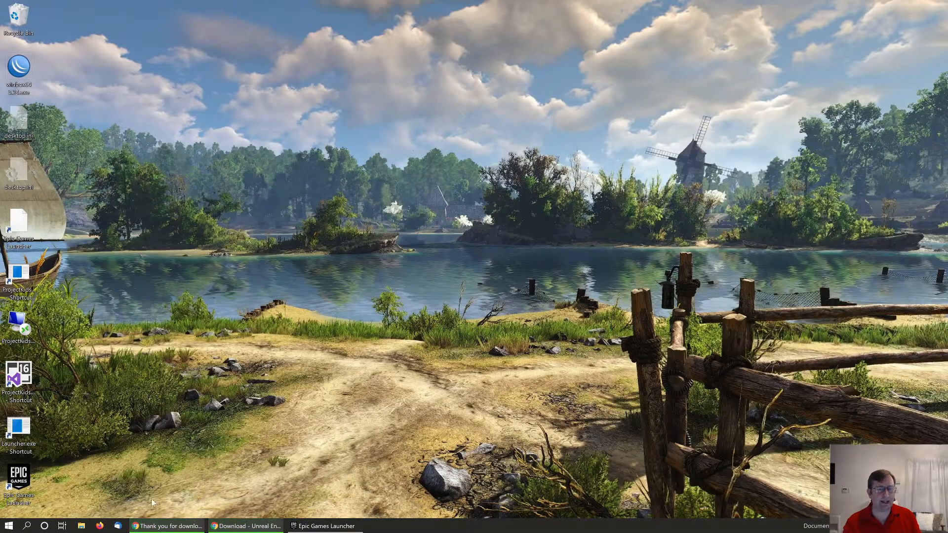
left_click(191, 525)
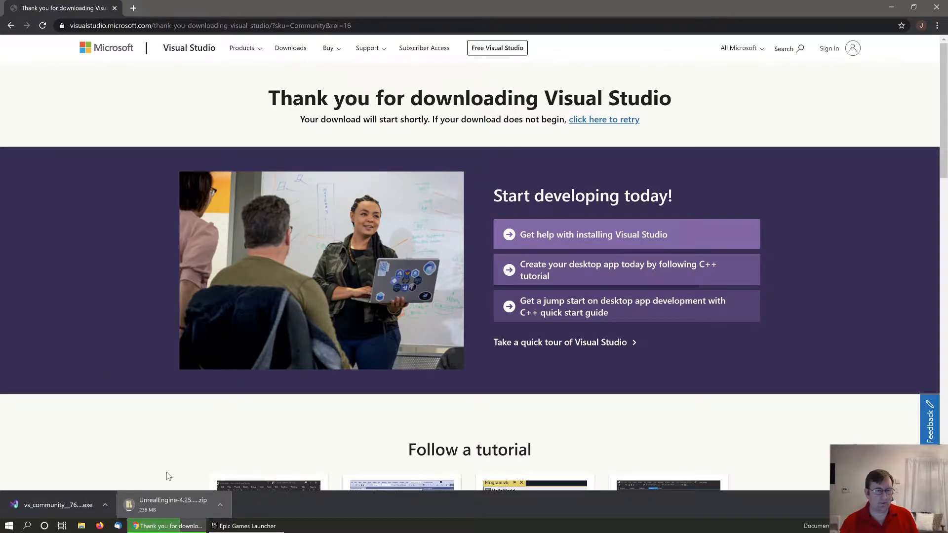
left_click(224, 505)
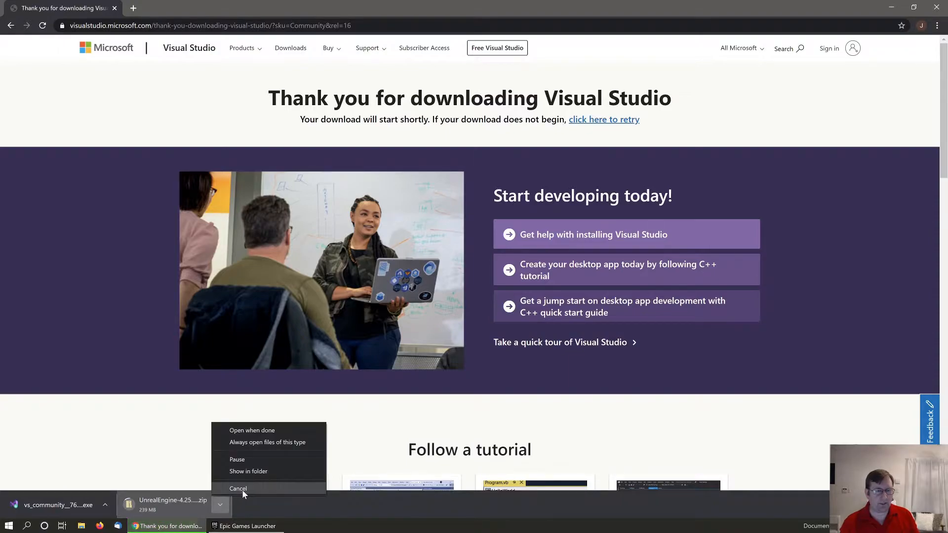
left_click(242, 489)
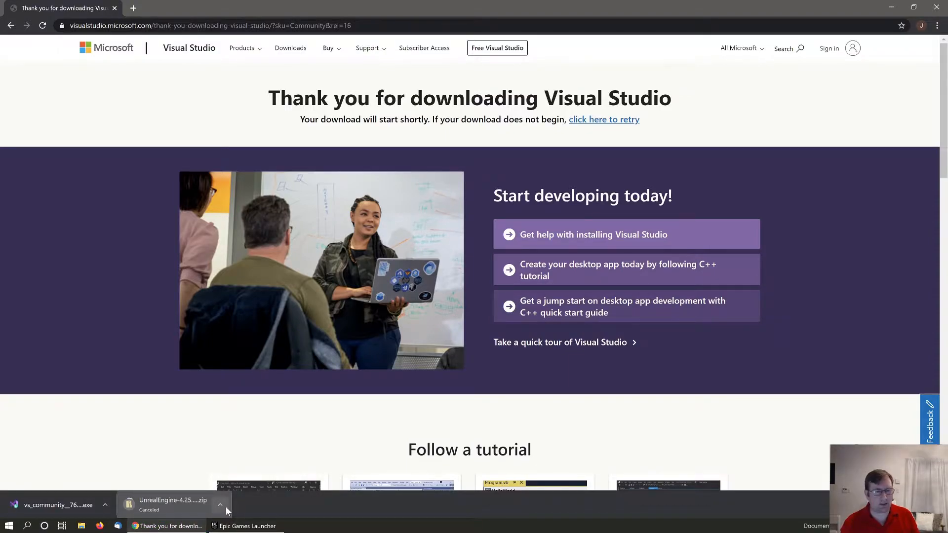
Run the downloaded Visual Studio Community installer, continue past its introductory notice, and select the Desktop development with C++ workload.
left_click(85, 510)
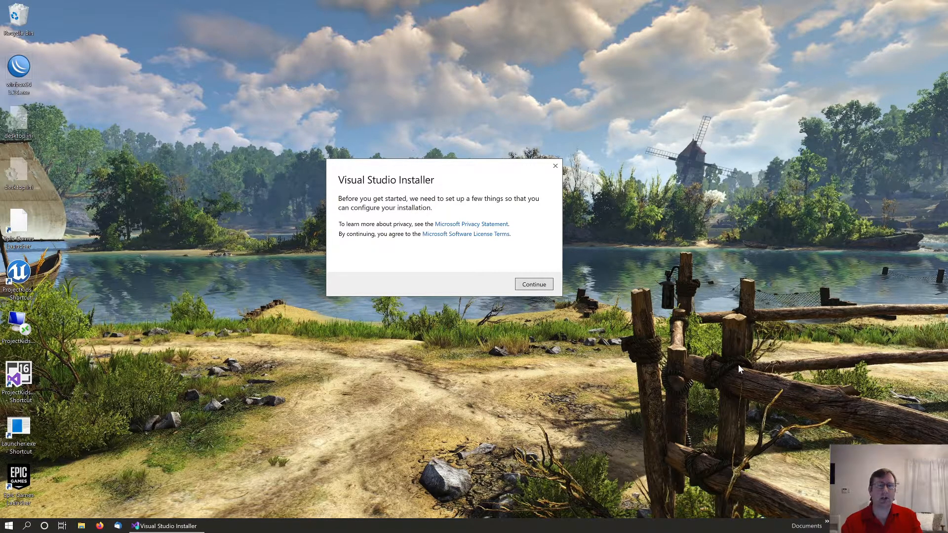
left_click(526, 287)
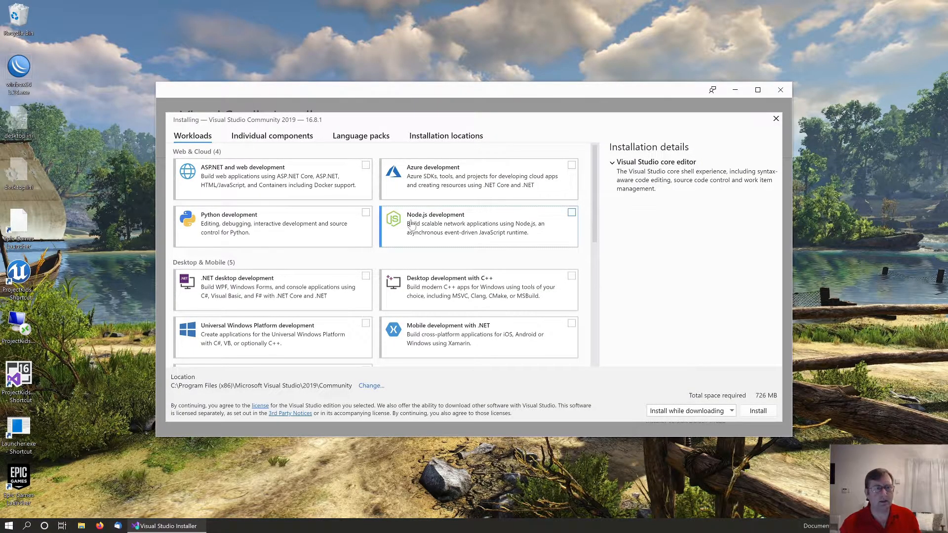
scroll(376, 251, "down", 2)
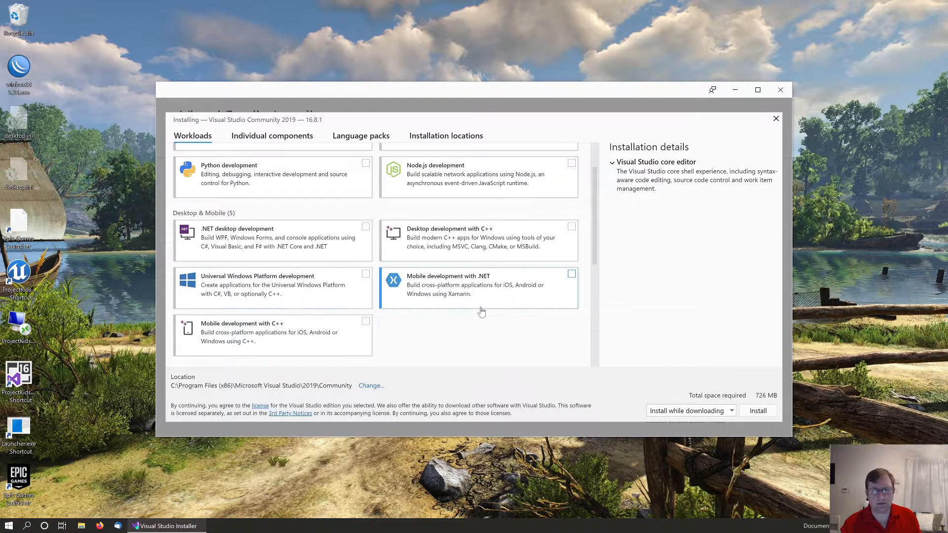
scroll(551, 254, "up", 2)
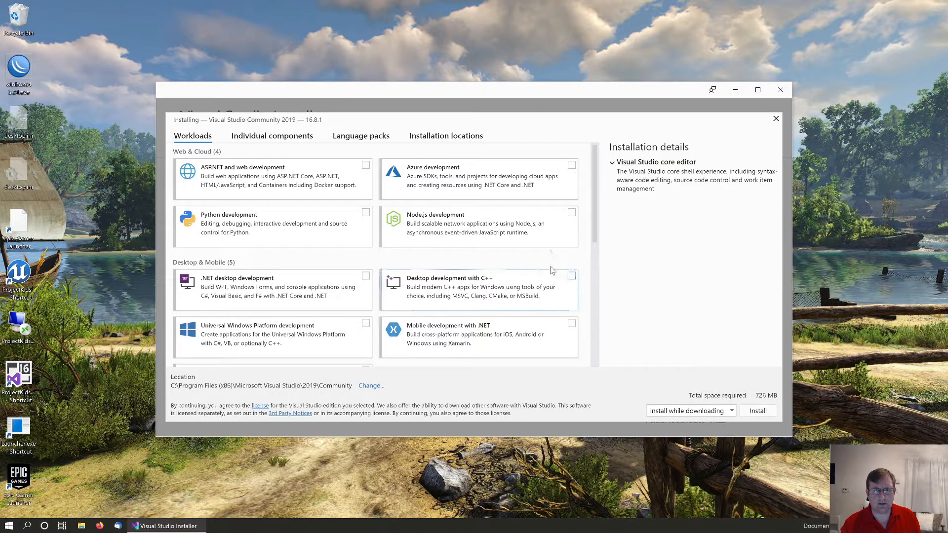
left_click(571, 276)
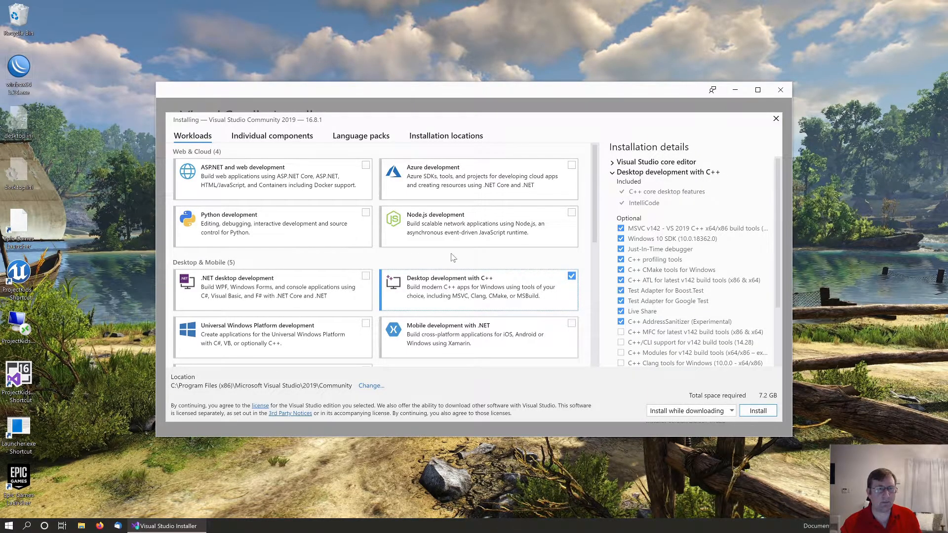
Add the Unreal Engine installer from the Games and Graphics group of individual components.
left_click(268, 140)
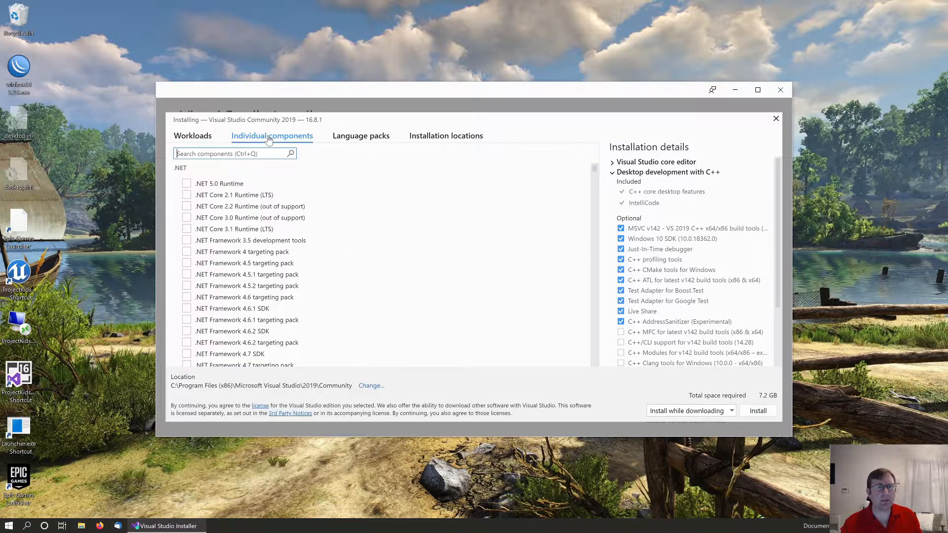
scroll(331, 216, "down", 3)
scroll(331, 216, "down", 15)
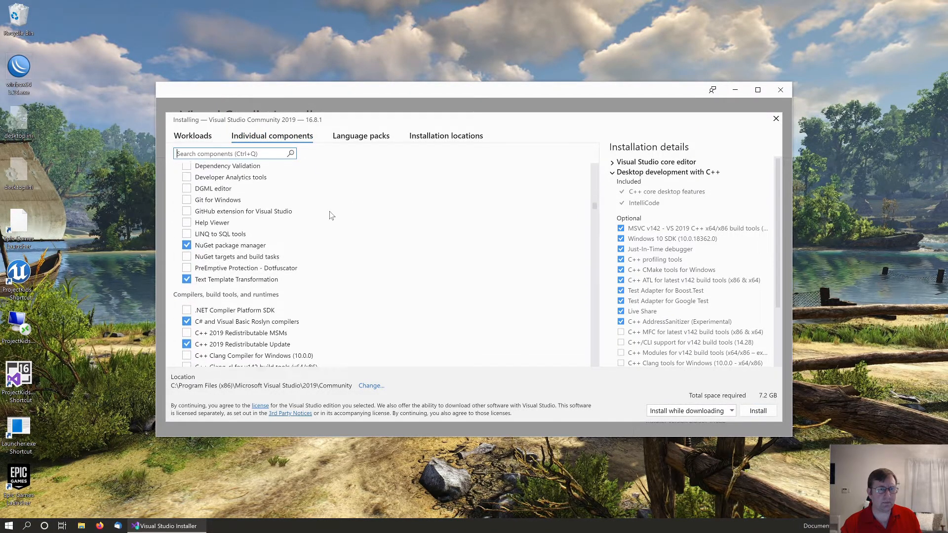
scroll(331, 216, "down", 15)
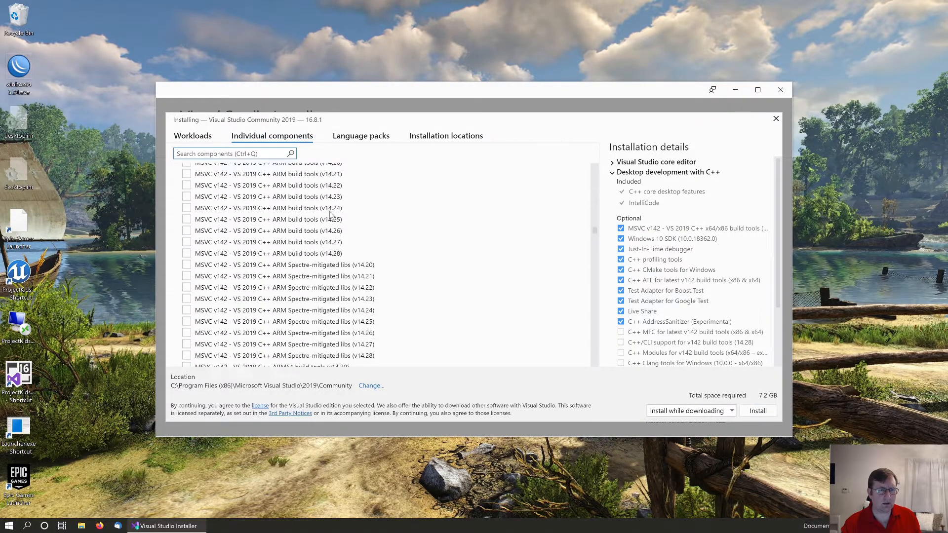
scroll(331, 216, "down", 15)
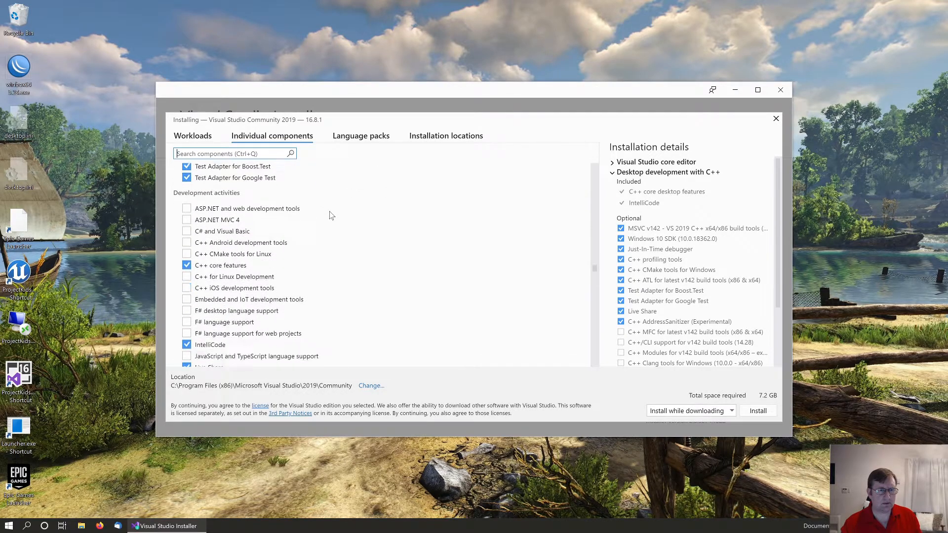
scroll(331, 215, "down", 7)
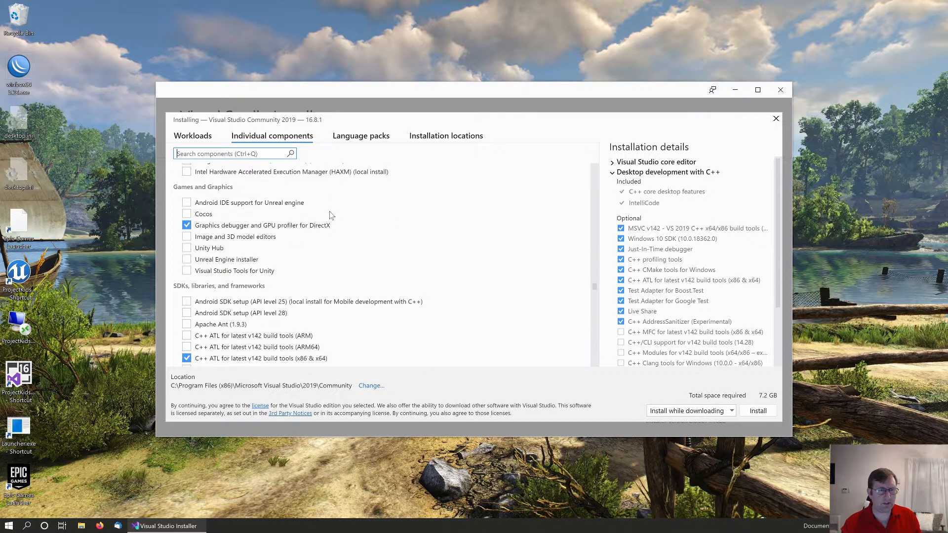
left_click(186, 260)
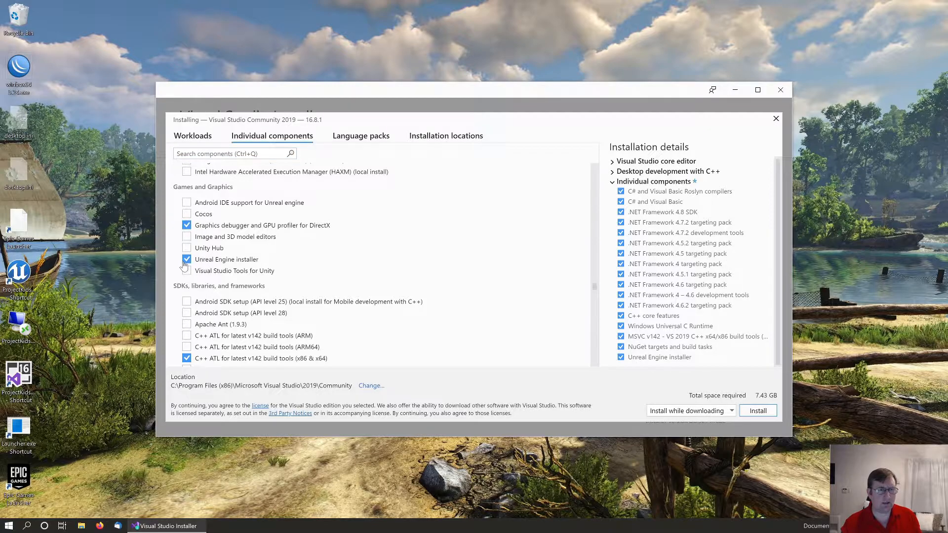
Add the .NET Framework 4.8 targeting pack to the individual components to install.
scroll(289, 276, "up", 10)
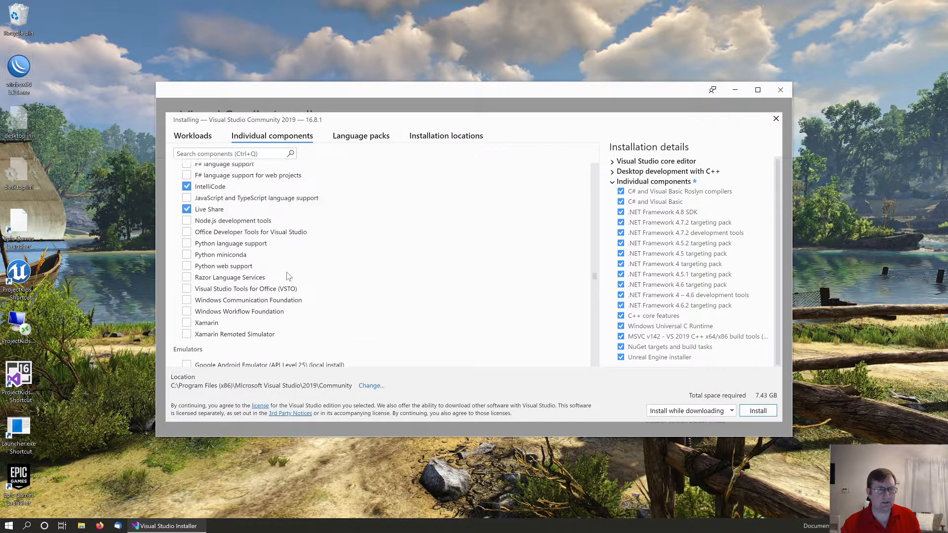
scroll(289, 277, "up", 20)
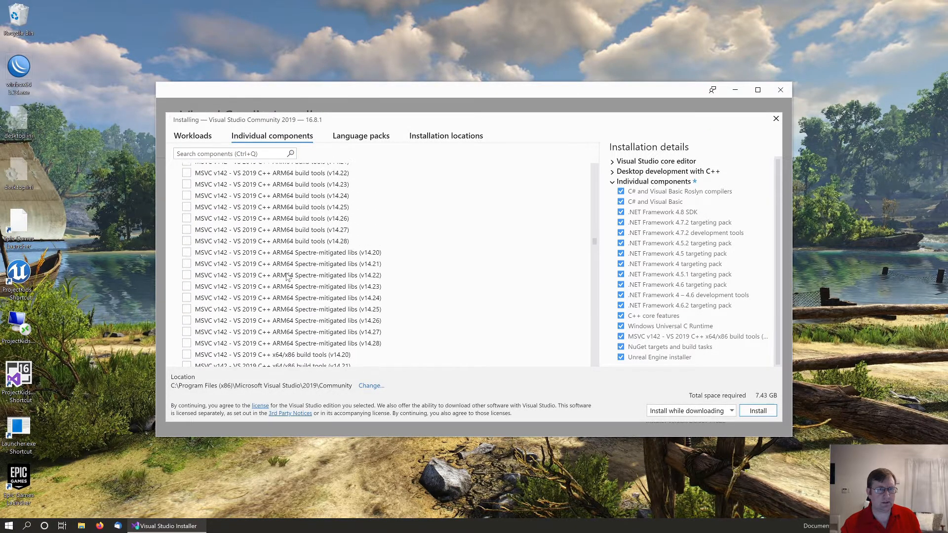
scroll(289, 276, "up", 10)
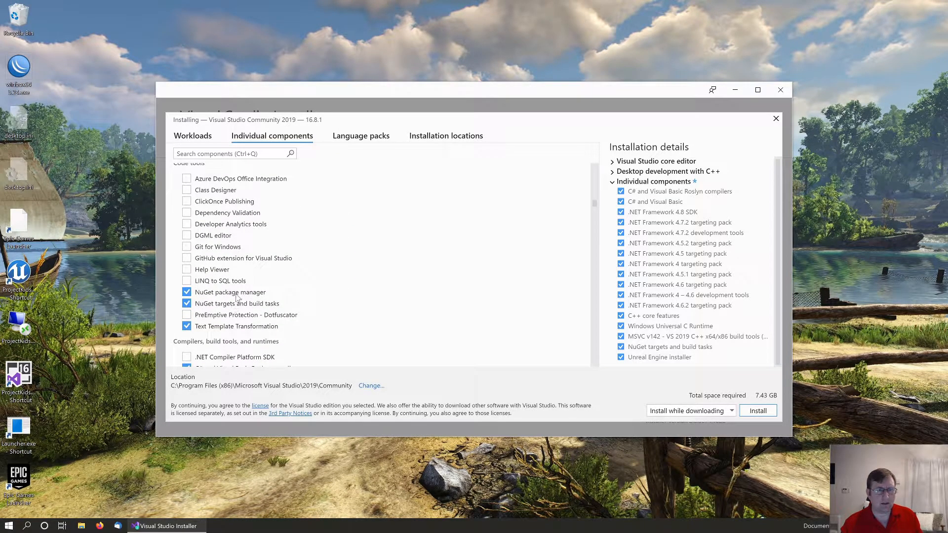
scroll(229, 322, "up", 4)
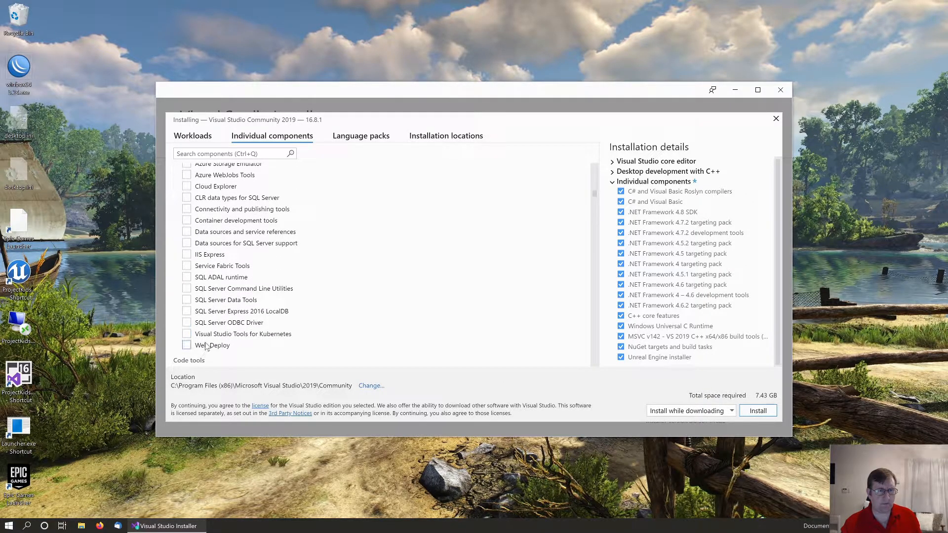
scroll(208, 296, "up", 5)
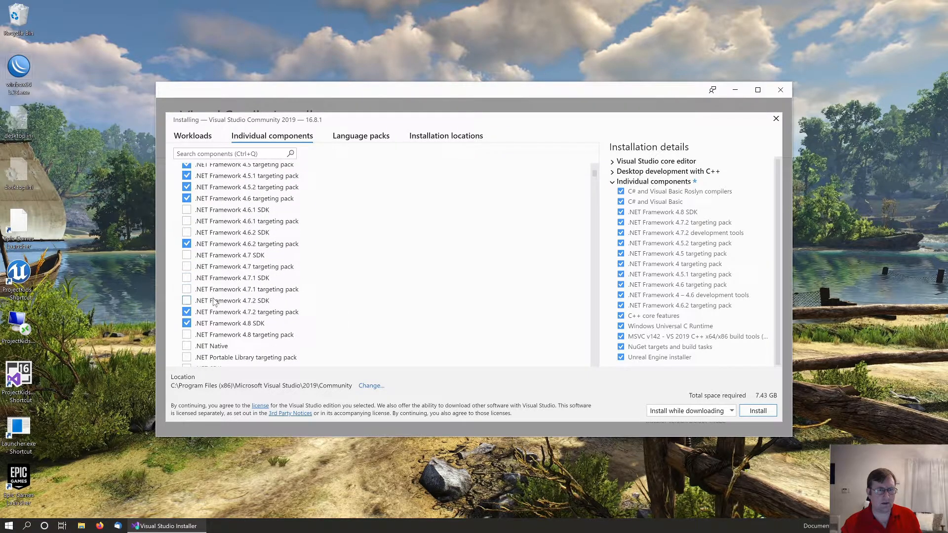
scroll(213, 302, "down", 2)
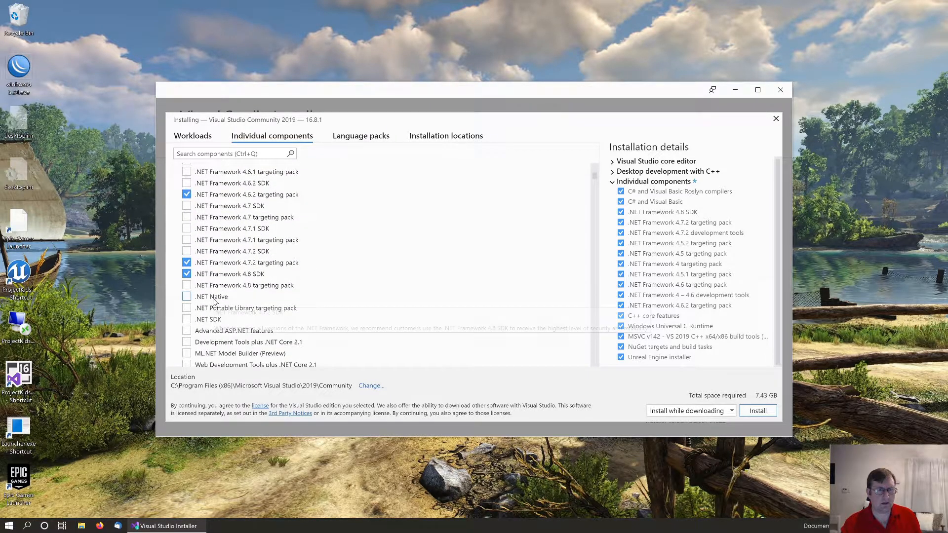
left_click(186, 286)
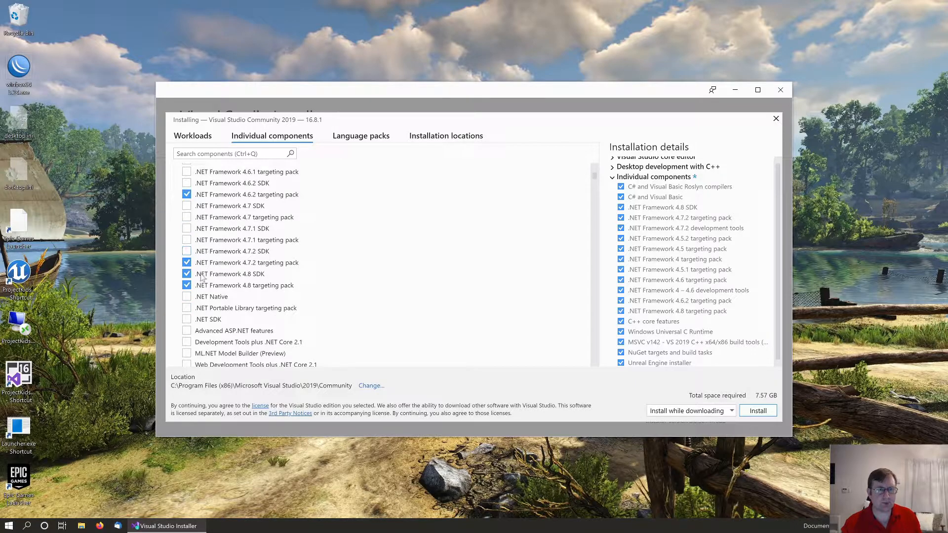
Add Windows 10 SDK (10.0.19041.0) from the SDKs, libraries, and frameworks group to the installation.
scroll(261, 267, "up", 6)
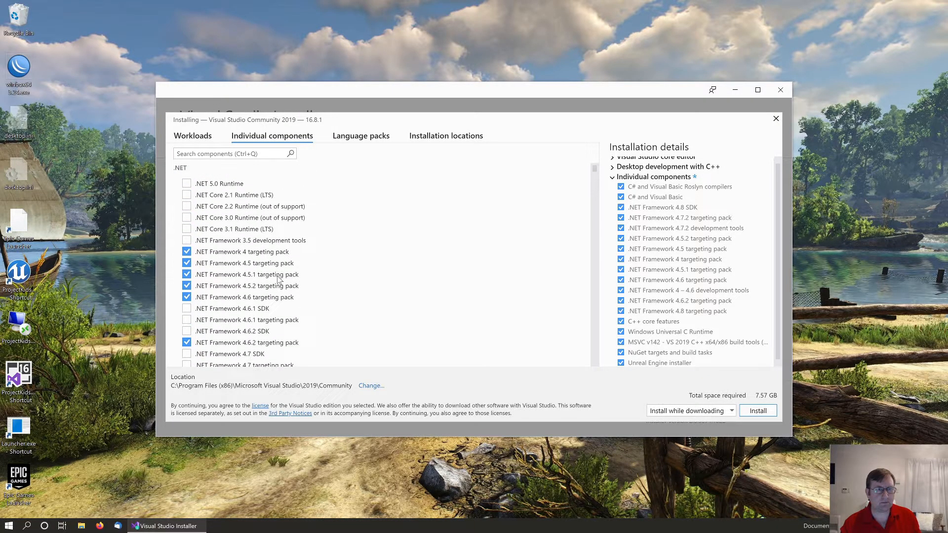
scroll(278, 279, "down", 20)
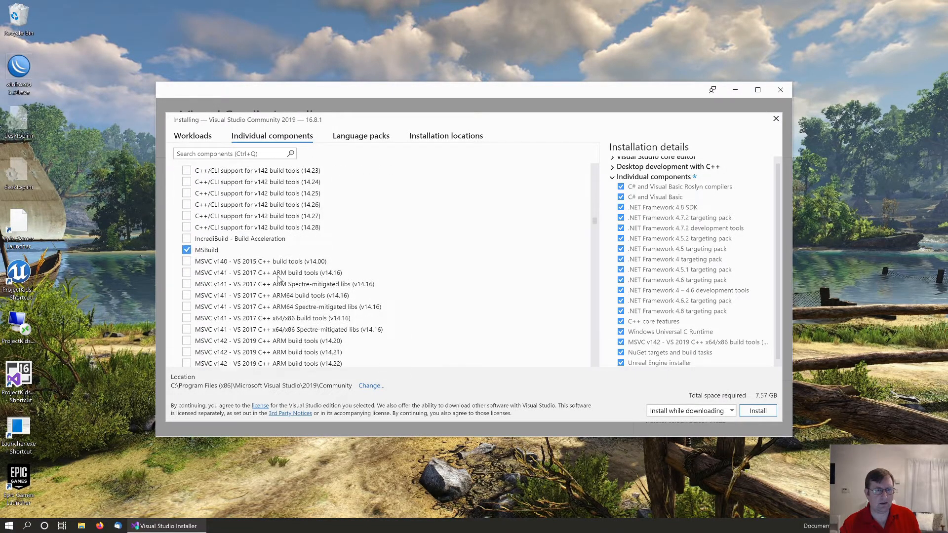
scroll(278, 279, "down", 20)
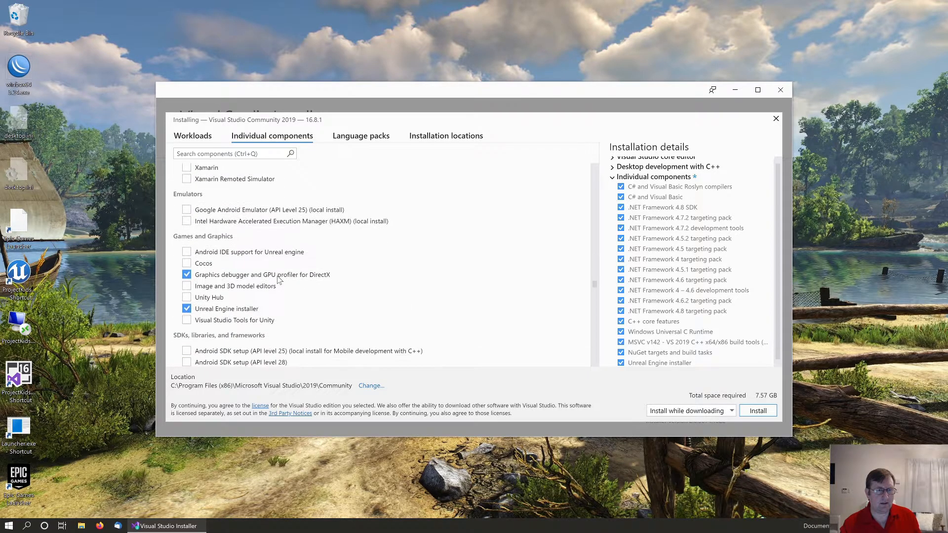
scroll(278, 279, "down", 20)
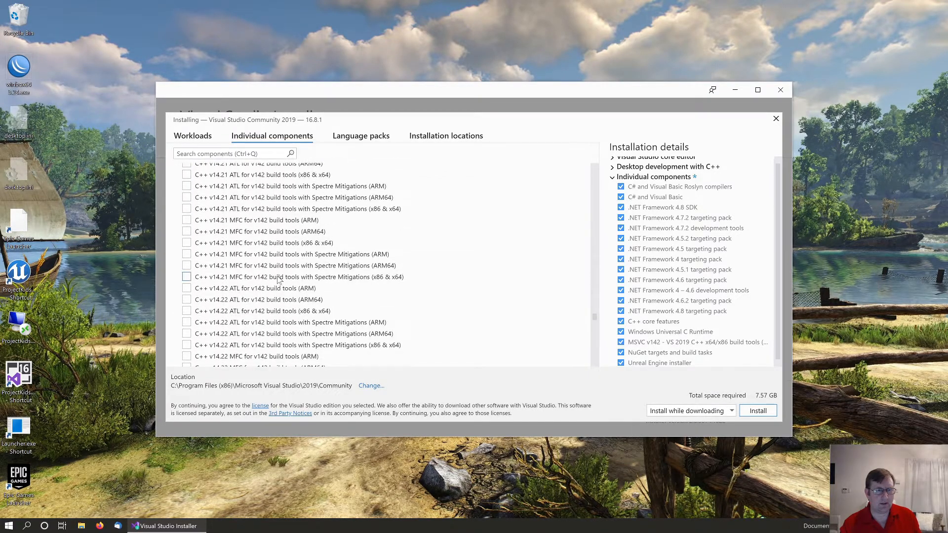
scroll(278, 280, "down", 20)
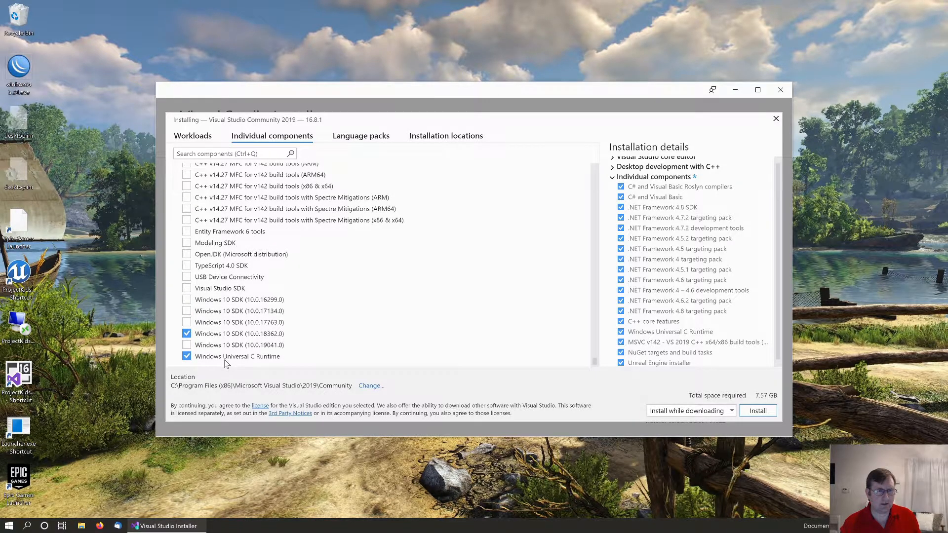
left_click(187, 349)
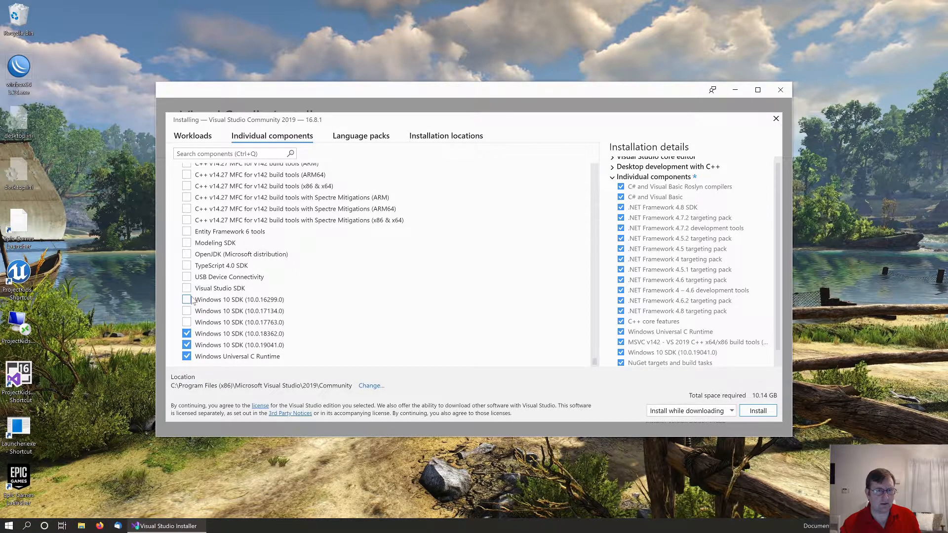
Review the Games and Graphics components, reading the descriptions of the Unreal Engine installer and Android IDE support for Unreal engine.
scroll(193, 298, "up", 10)
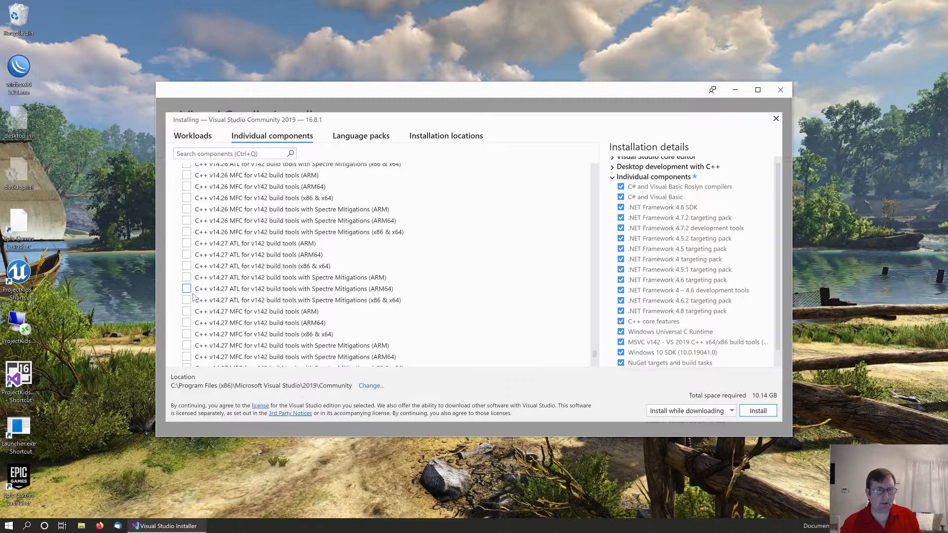
scroll(193, 297, "up", 15)
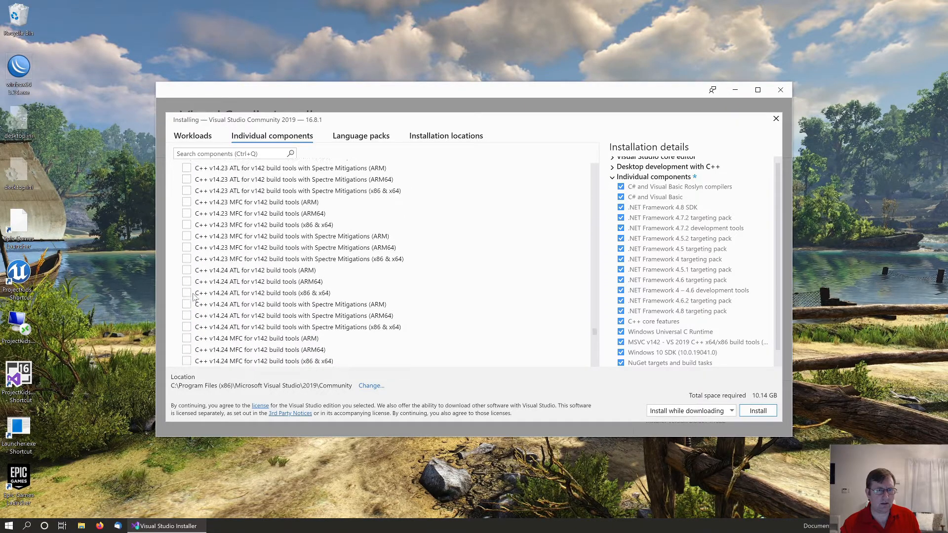
scroll(193, 297, "up", 11)
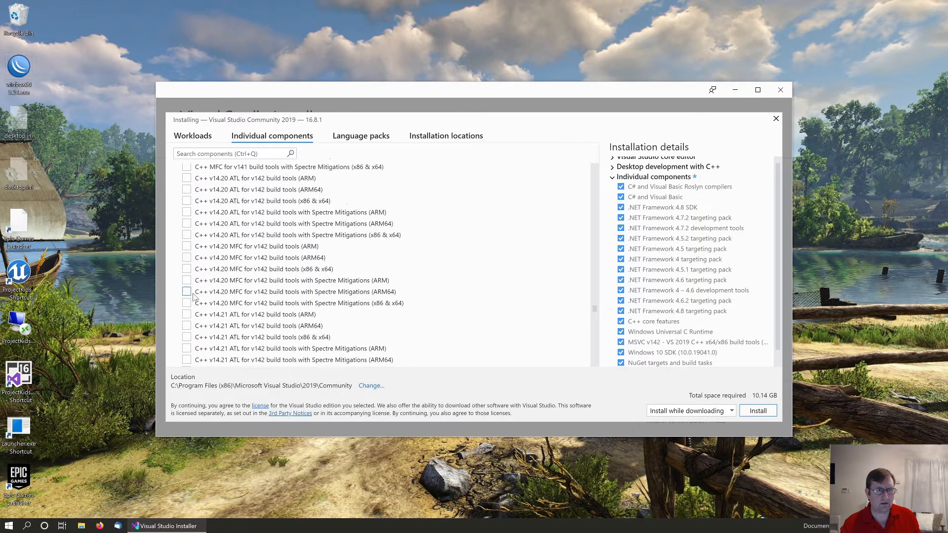
scroll(193, 298, "up", 8)
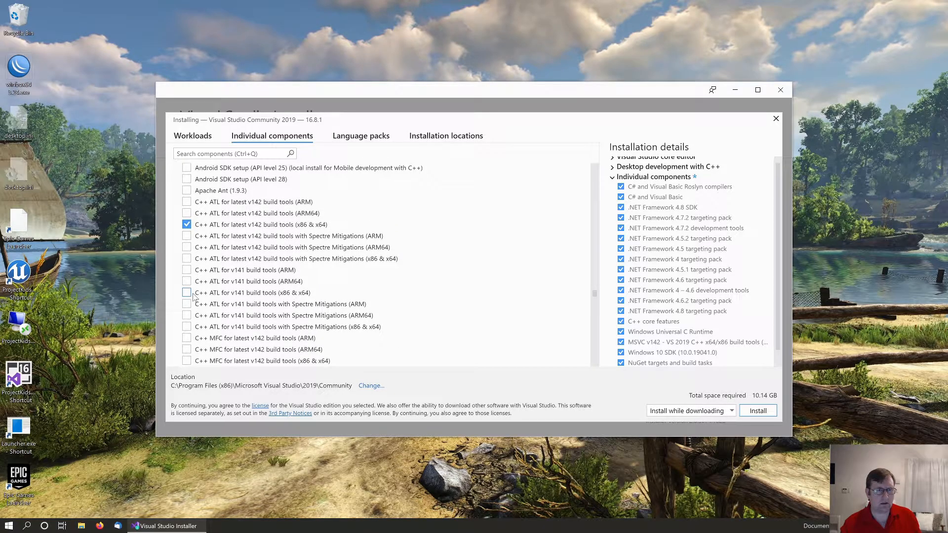
scroll(193, 297, "up", 5)
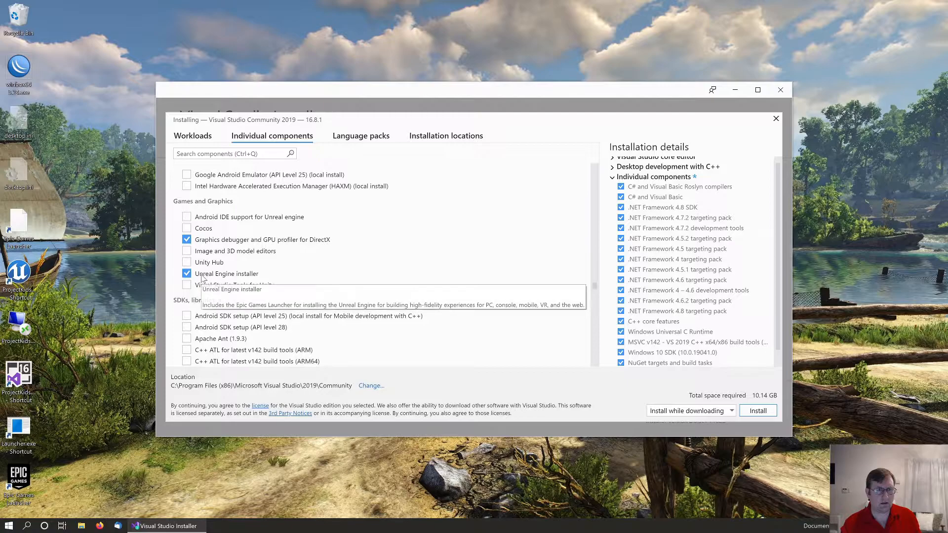
scroll(203, 281, "up", 2)
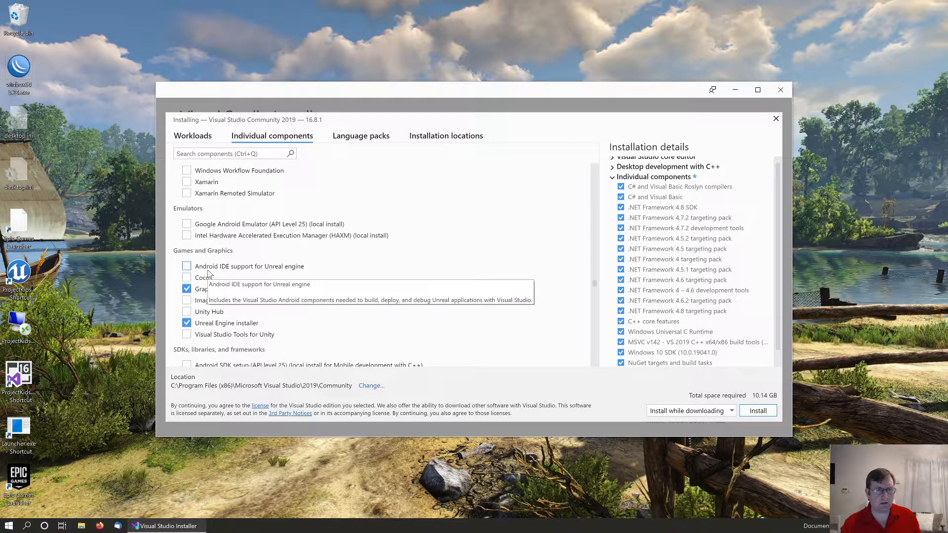
Check the remaining component groups and start installing Visual Studio Community 2019 with the selected workload and components.
scroll(211, 267, "up", 2)
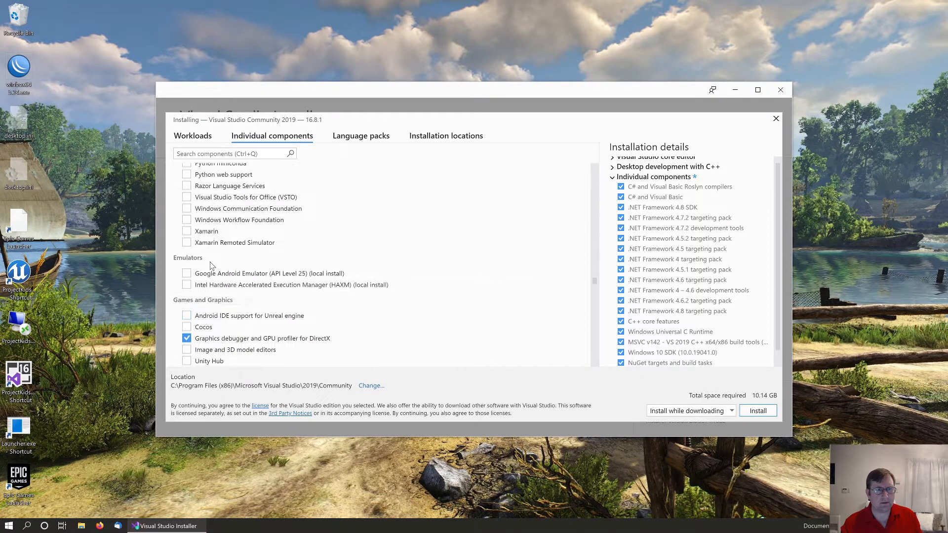
scroll(221, 267, "up", 2)
scroll(220, 267, "up", 2)
scroll(211, 302, "down", 4)
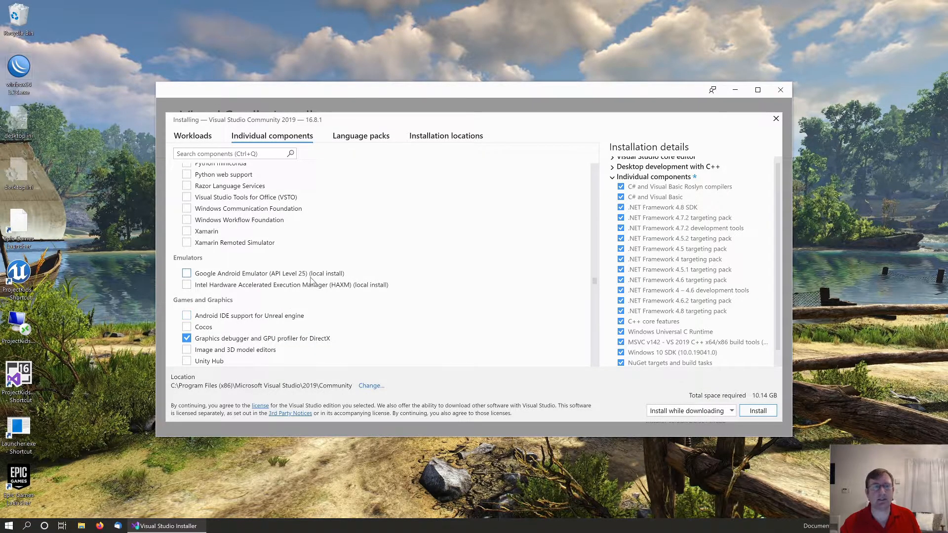
scroll(311, 281, "up", 2)
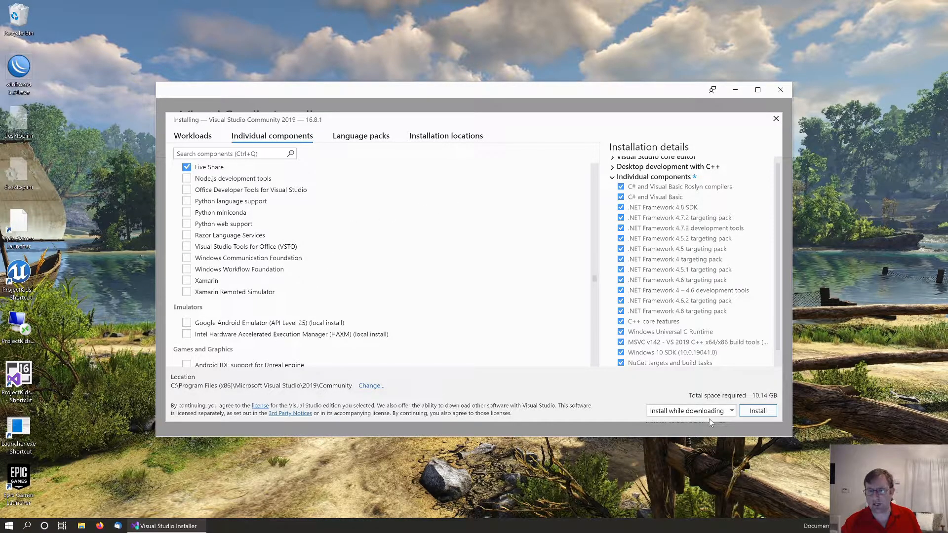
left_click(757, 411)
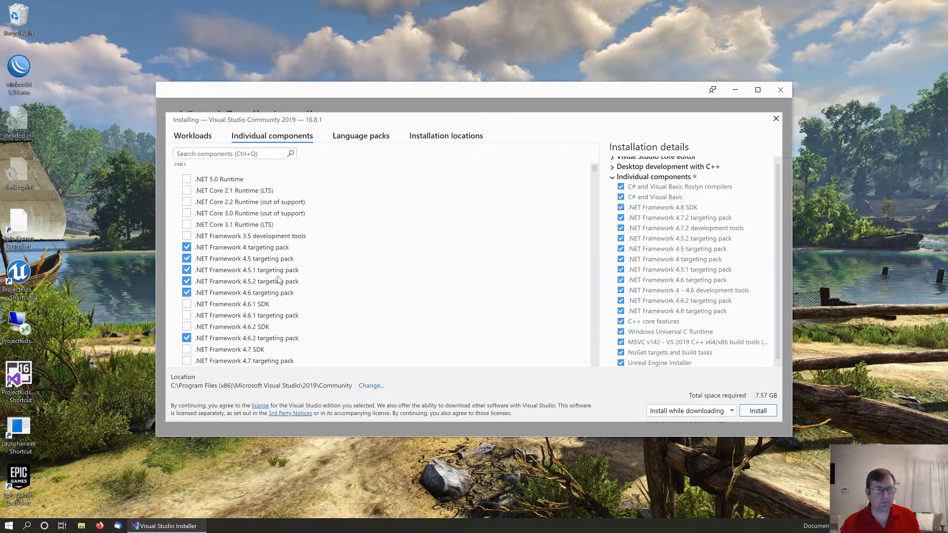
Include the Windows 10 SDK (10.0.19041.0) among the individual components of Visual Studio Community 2019.
scroll(279, 280, "down", 15)
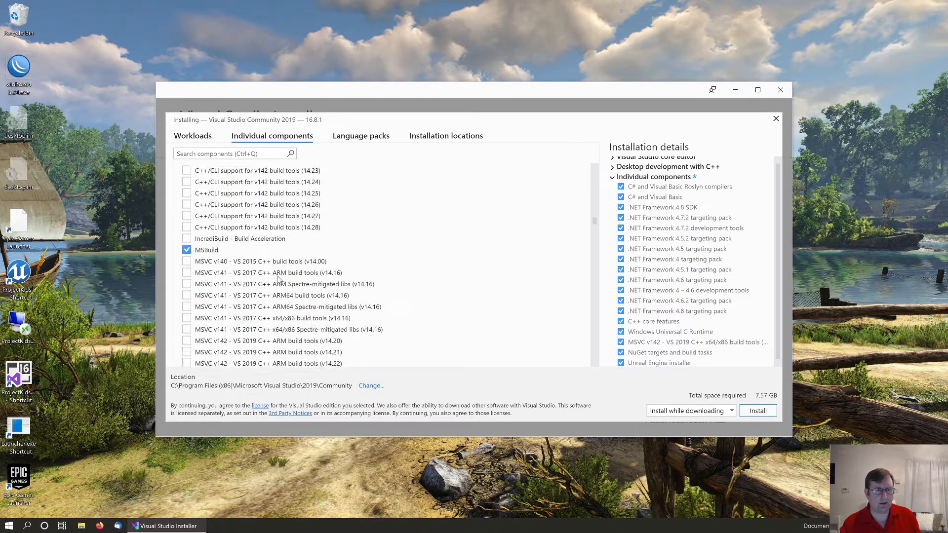
scroll(279, 280, "up", 10)
scroll(279, 280, "down", 20)
left_click(187, 345)
scroll(193, 297, "up", 20)
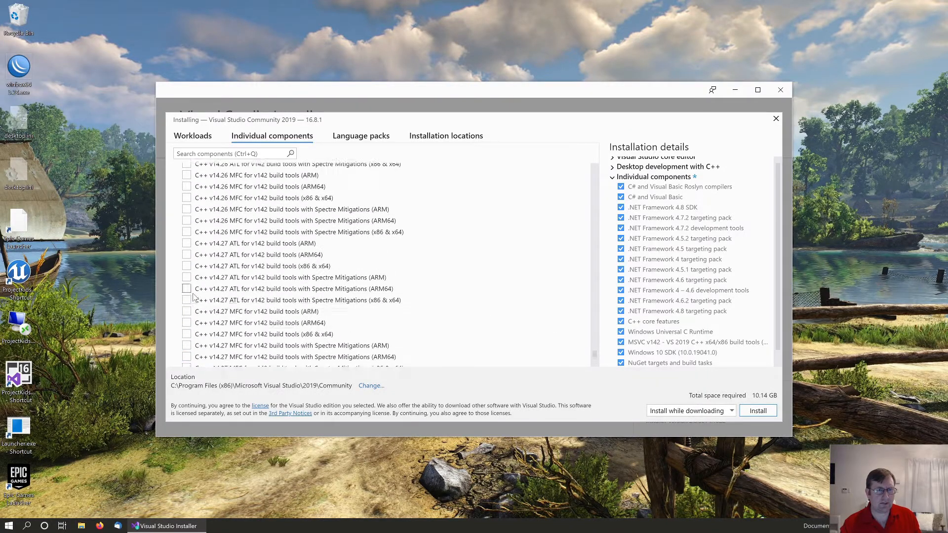
scroll(193, 296, "up", 5)
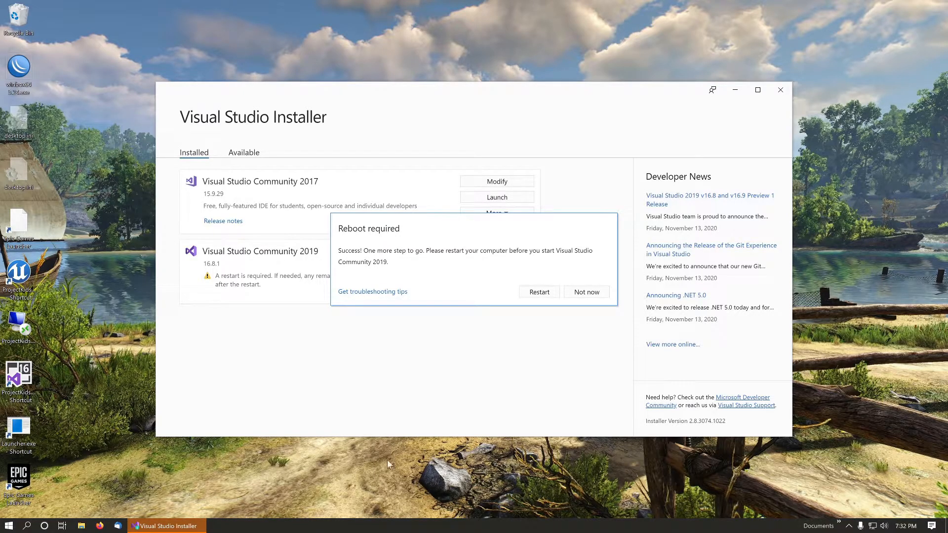
Restart the computer to complete the Visual Studio Community 2019 installation, and reopen the Visual Studio Installer.
left_click(540, 295)
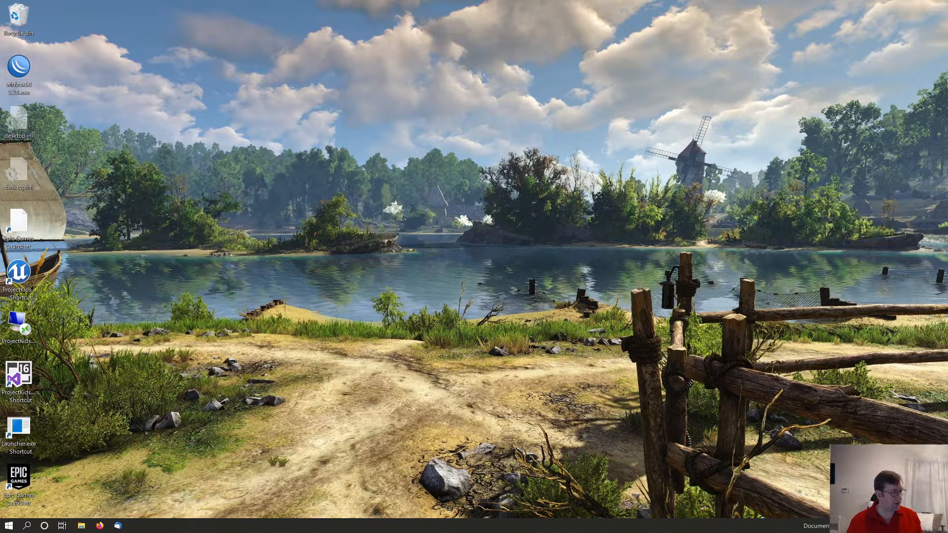
key("super")
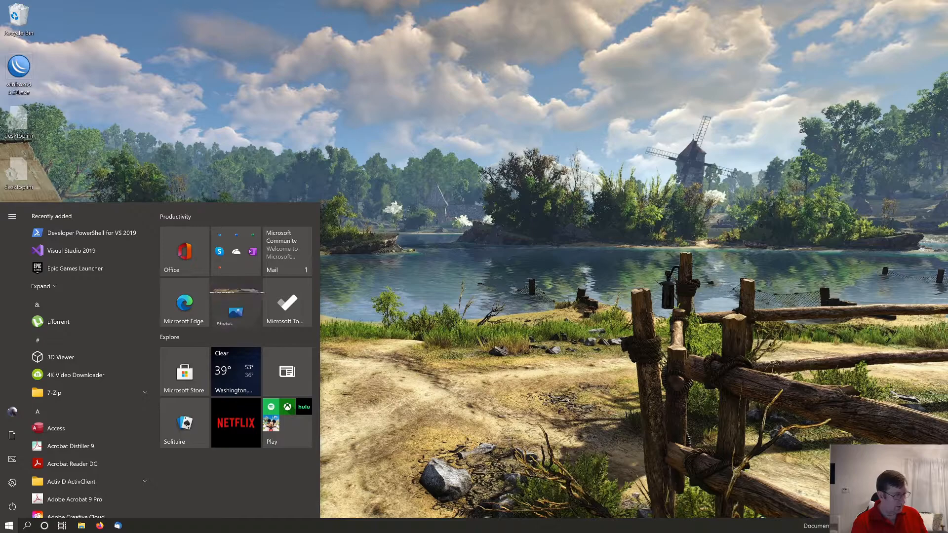
type("visu")
key("Return")
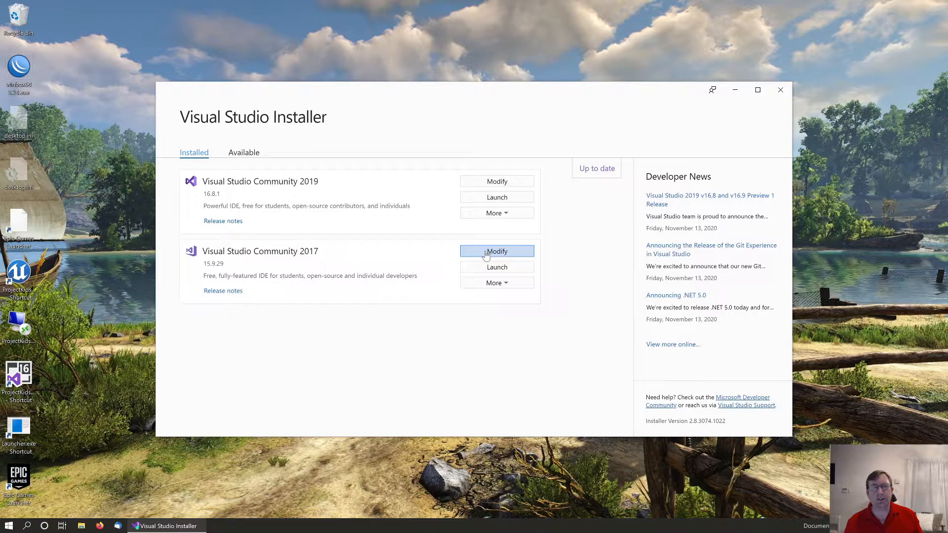
Modify the Visual Studio Community 2019 installation to include the Game development with C++ workload.
left_click(489, 182)
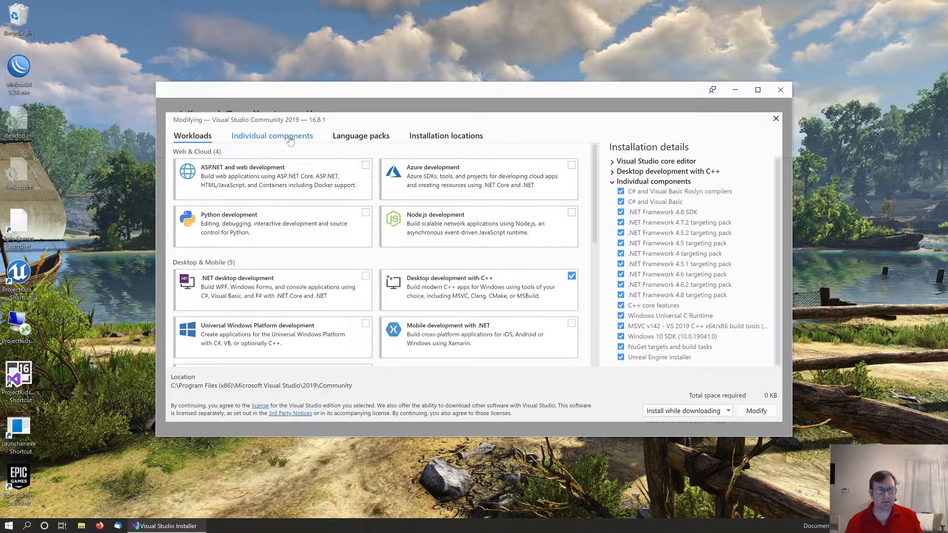
scroll(510, 302, "down", 4)
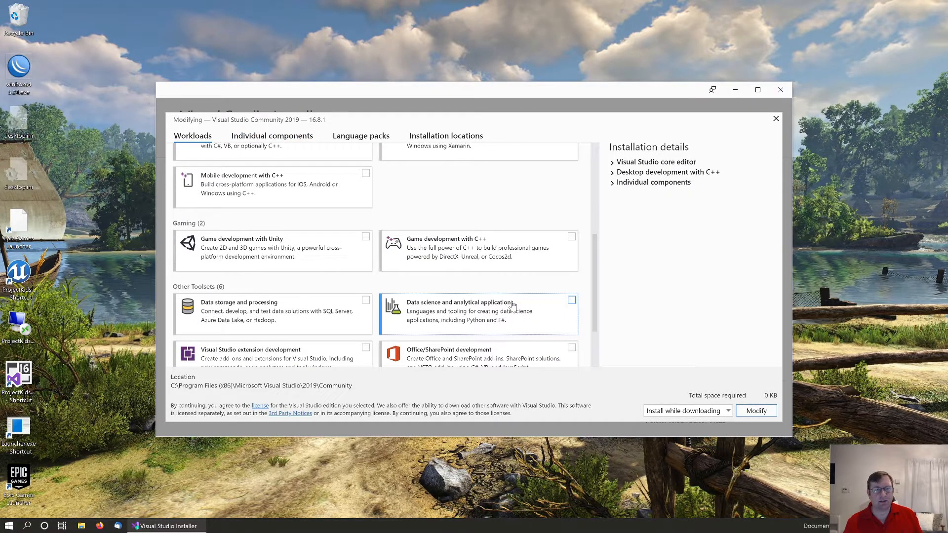
scroll(514, 302, "down", 2)
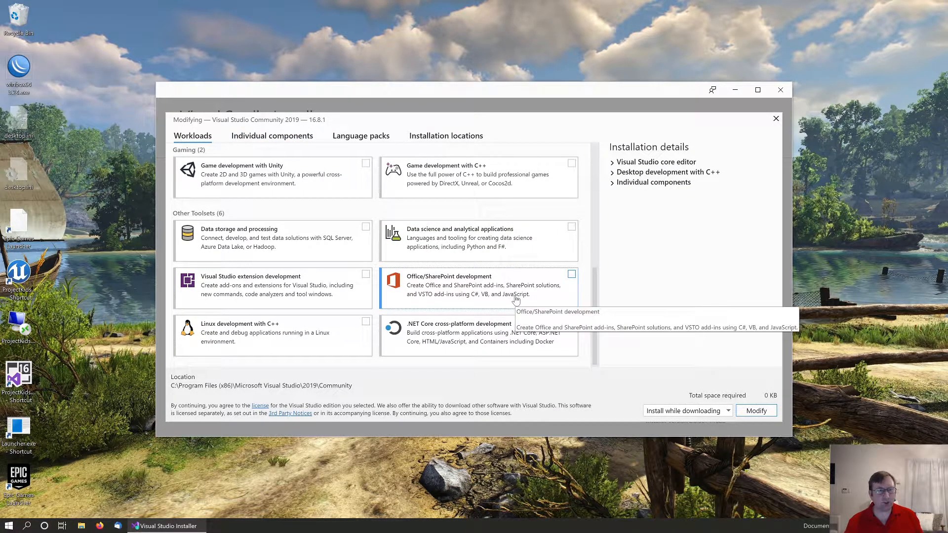
scroll(514, 300, "up", 3)
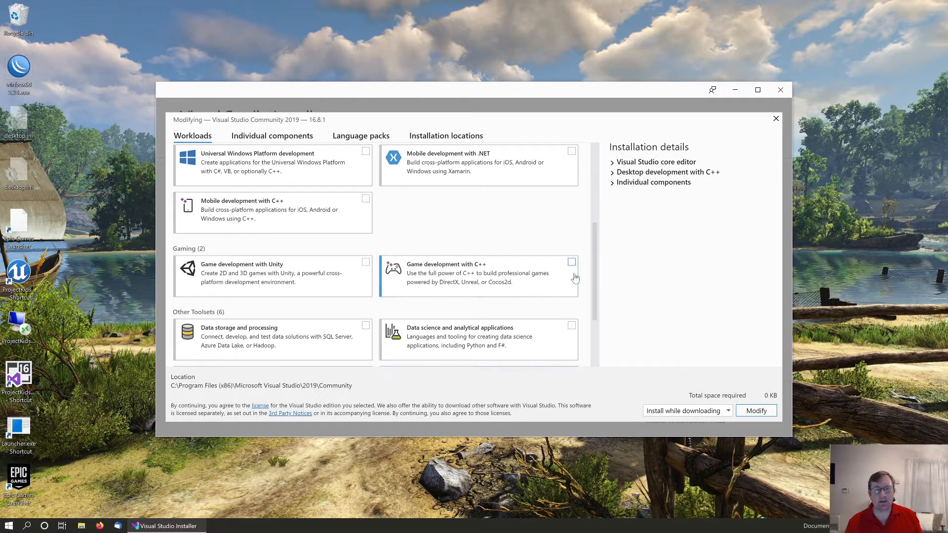
left_click(571, 263)
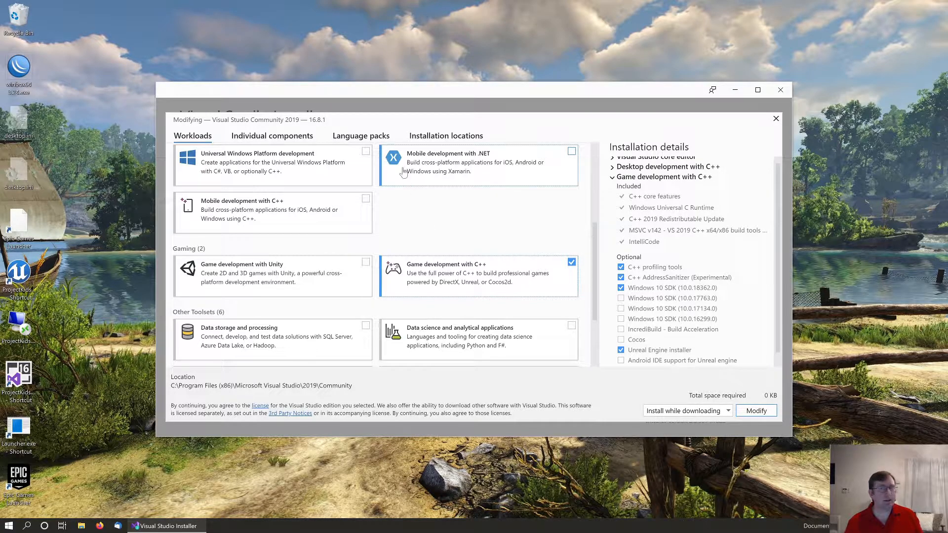
Search the individual components for "game de" and "nuget" to check the Unreal Engine installer and NuGet package manager selections.
left_click(252, 139)
type("game de")
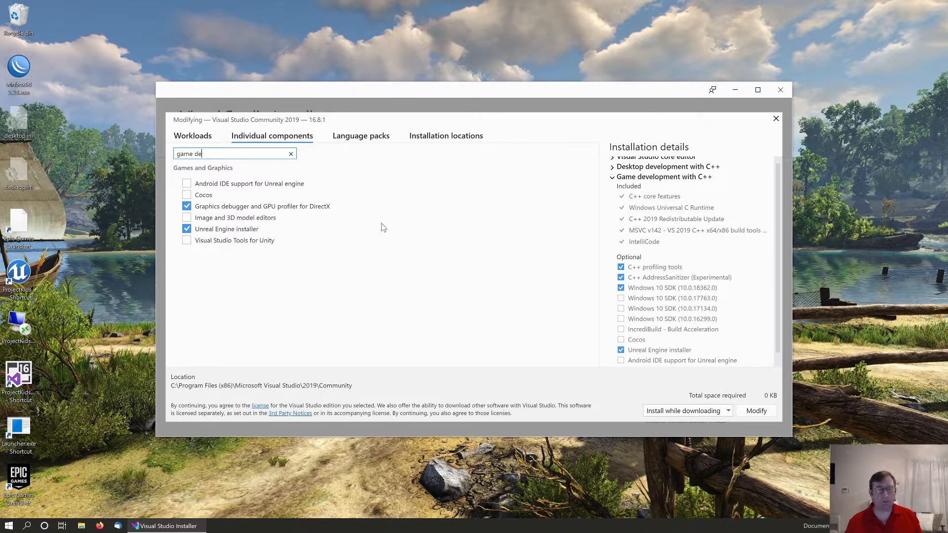
mouse_move(222, 234)
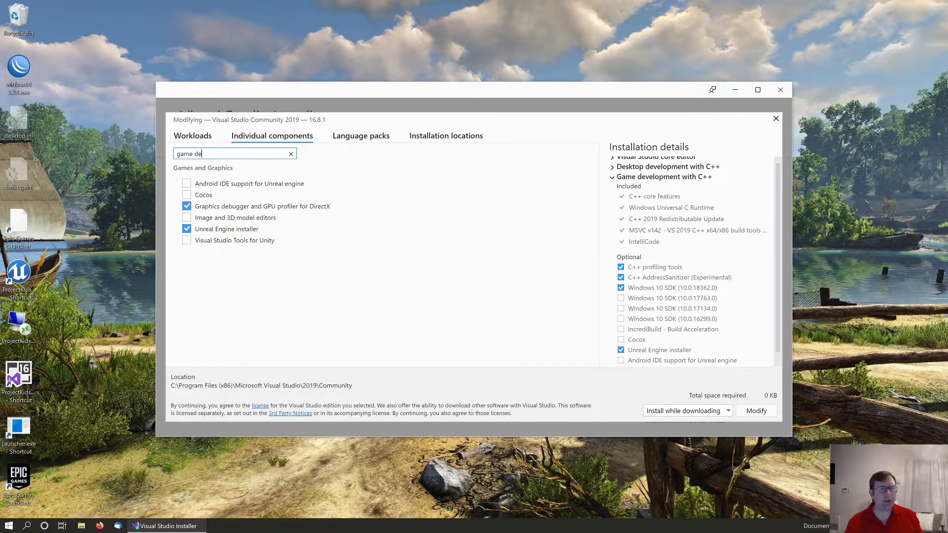
key("ctrl+a")
type("nuget")
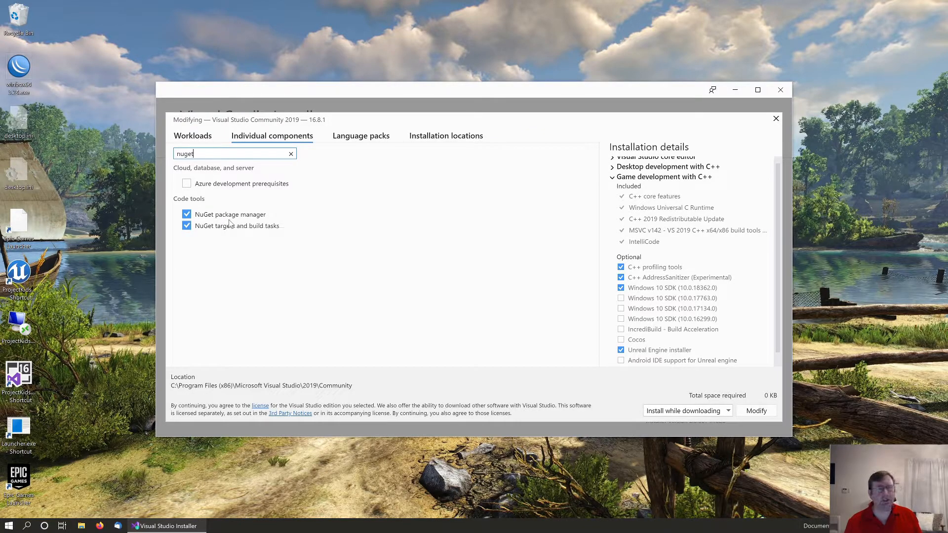
Apply the modifications to Visual Studio Community 2019 from the workloads overview, and close the Visual Studio Installer.
left_click(199, 137)
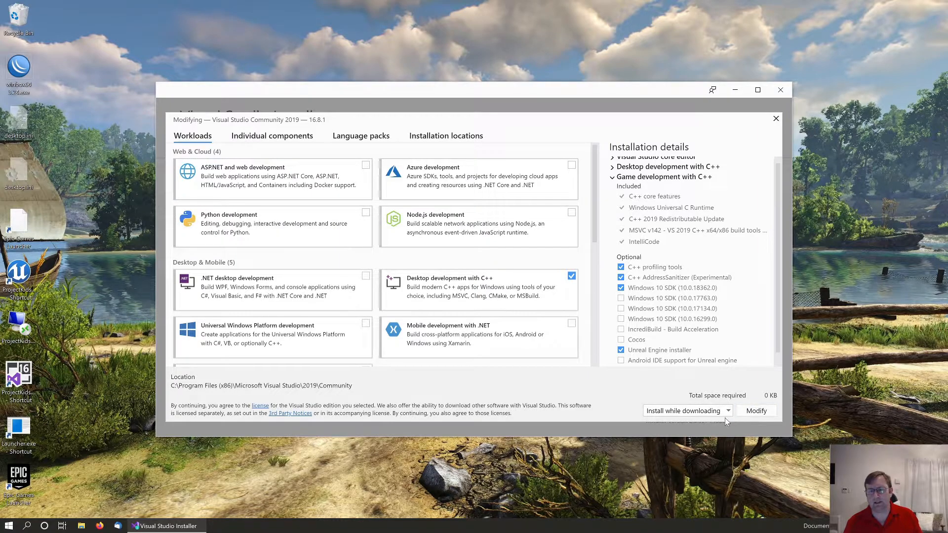
left_click(757, 411)
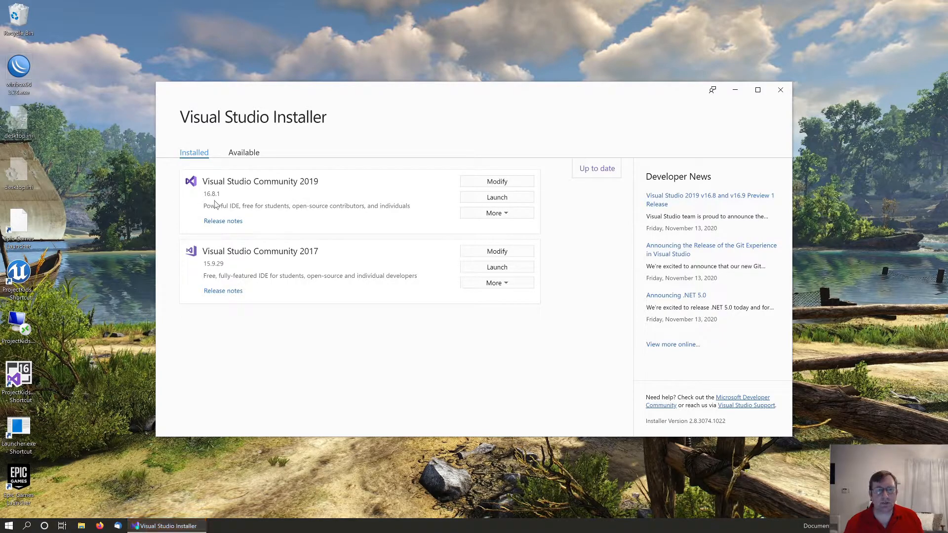
left_click(781, 92)
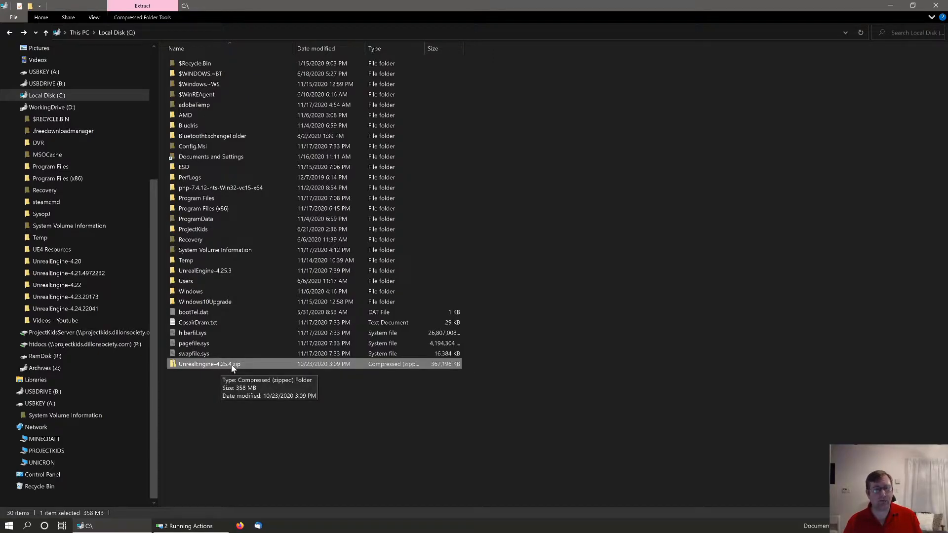
Extract UnrealEngine-4.25.4.zip on drive C: into its own UnrealEngine-4.25.4 folder with 7-Zip.
left_click(189, 366)
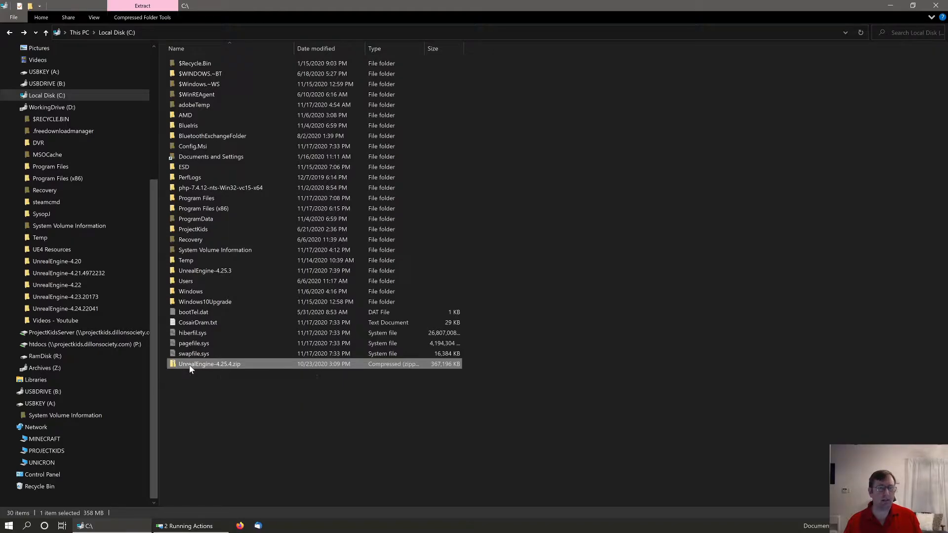
right_click(189, 365)
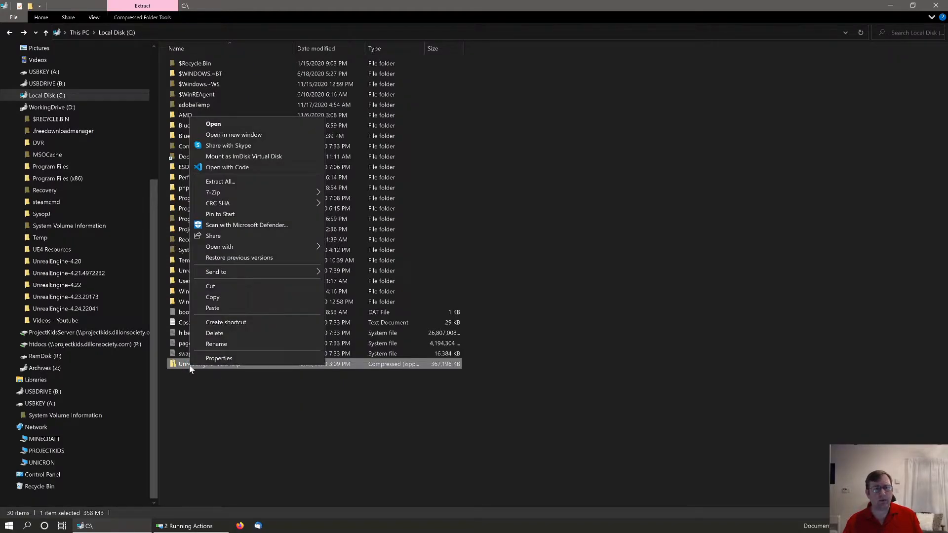
mouse_move(293, 192)
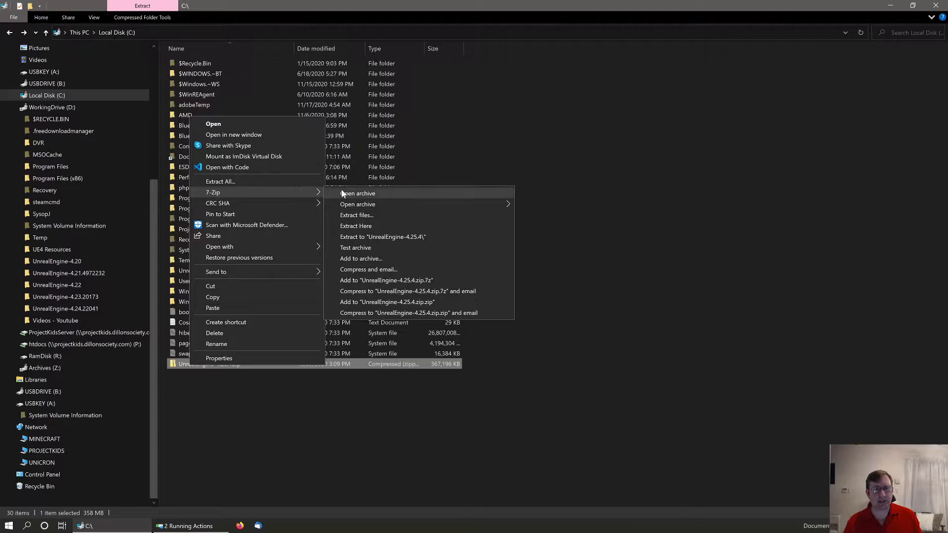
left_click(405, 236)
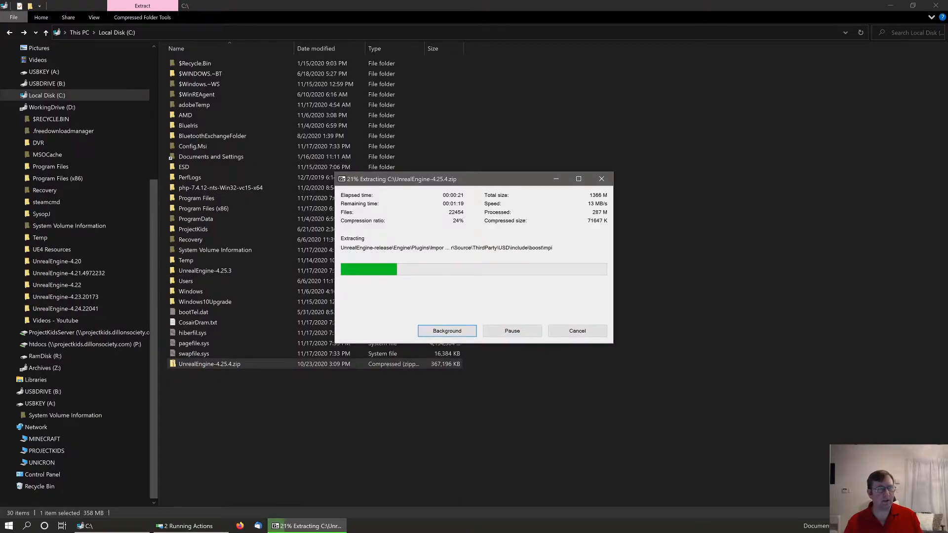
Switch to Firefox and read the Windows build instructions on the EpicGames/UnrealEngine GitHub page, highlighting Setup.bat.
left_click_drag(0, 170, 647, 0)
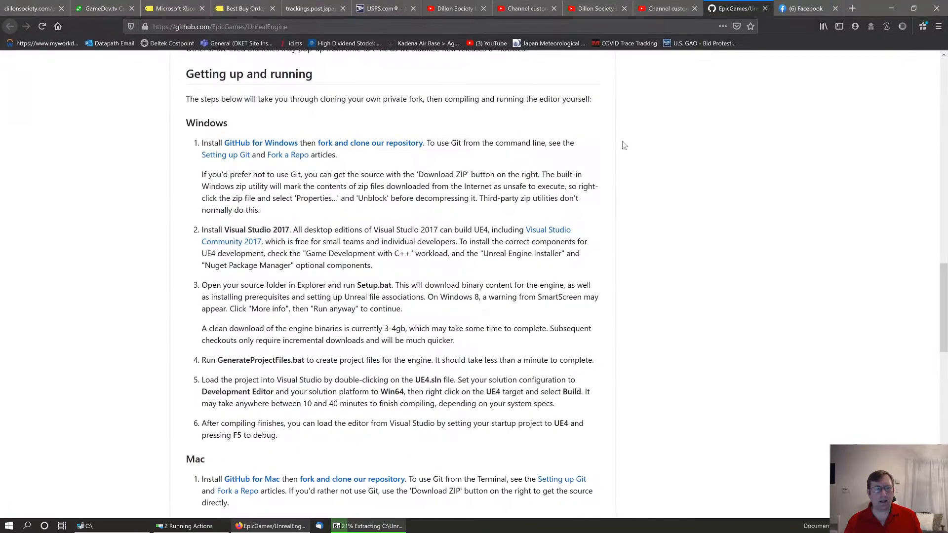
double_click(368, 285)
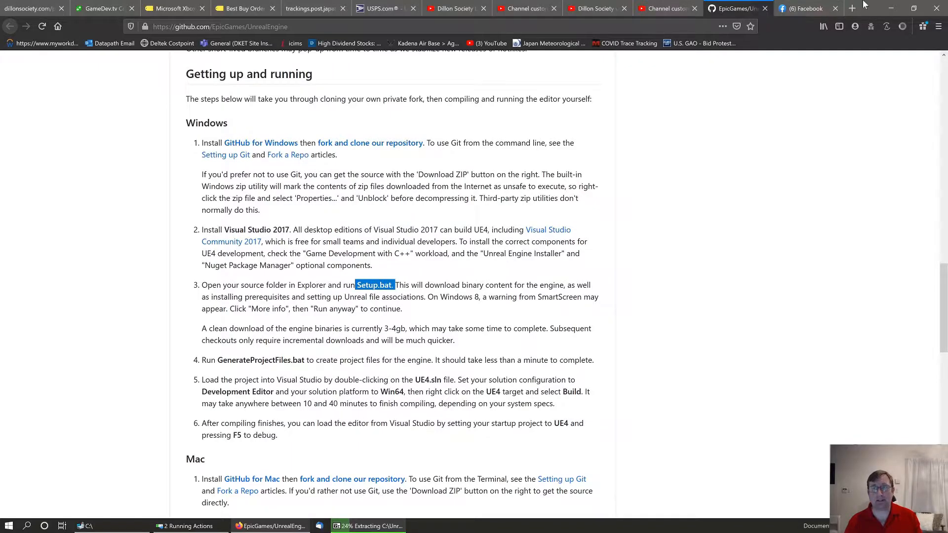
left_click_drag(871, 4, 0, 124)
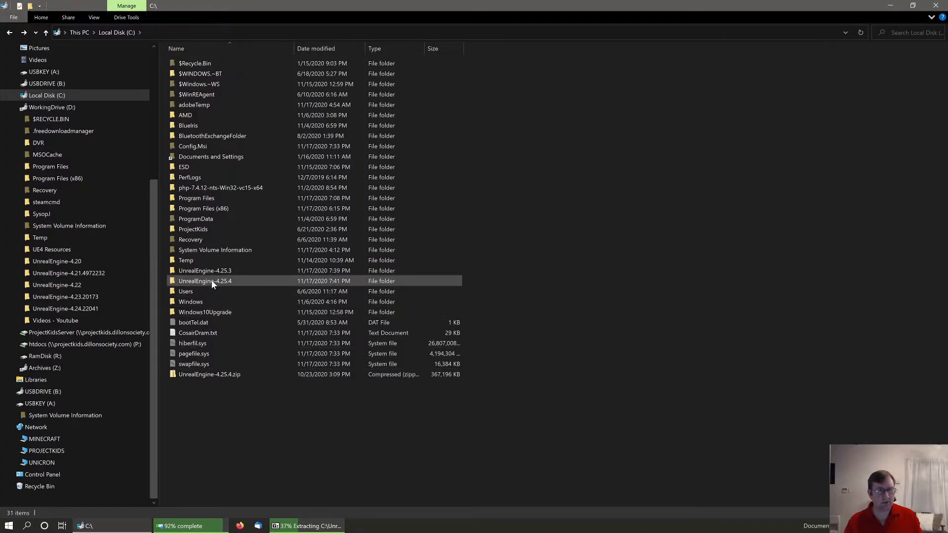
Open the UnrealEngine-4.25.4 folder to check the extraction, and grant administrator permission for the interrupted folder operation on Local Disk (C:).
double_click(212, 281)
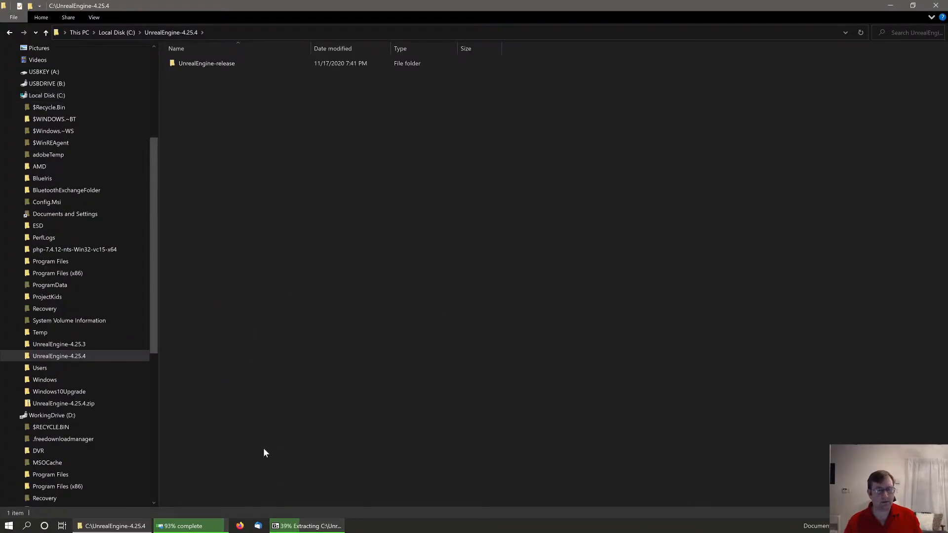
left_click(313, 528)
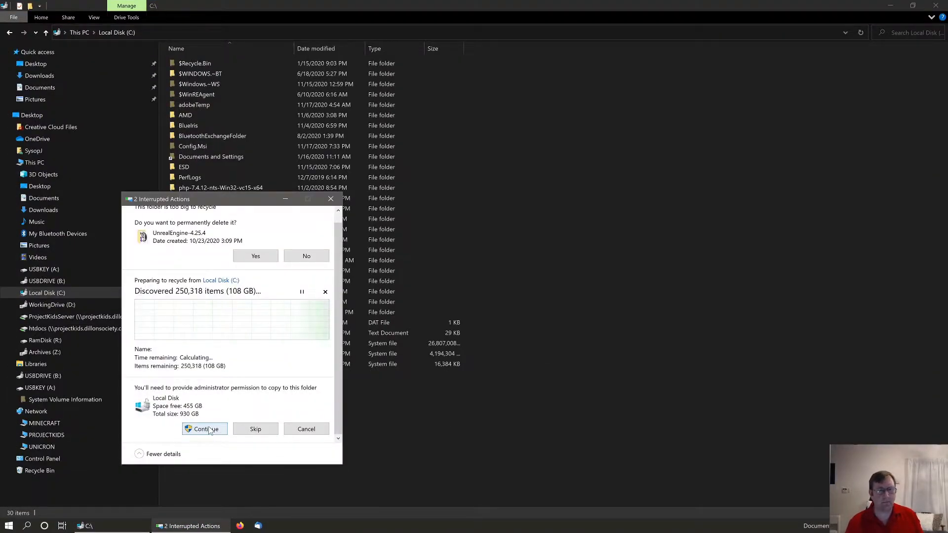
left_click(206, 429)
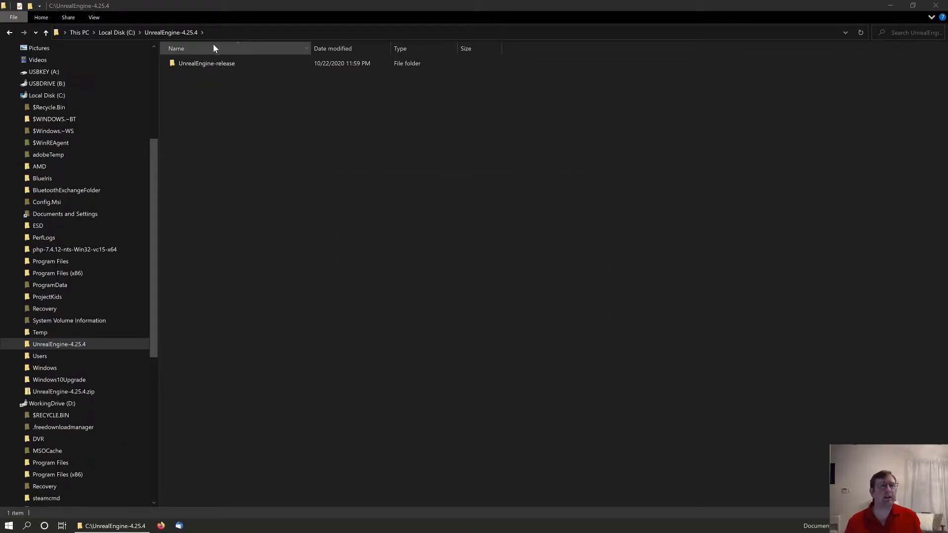
Move all the contents of the UnrealEngine-release folder up into its parent folder, UnrealEngine-4.25.4.
left_click(210, 68)
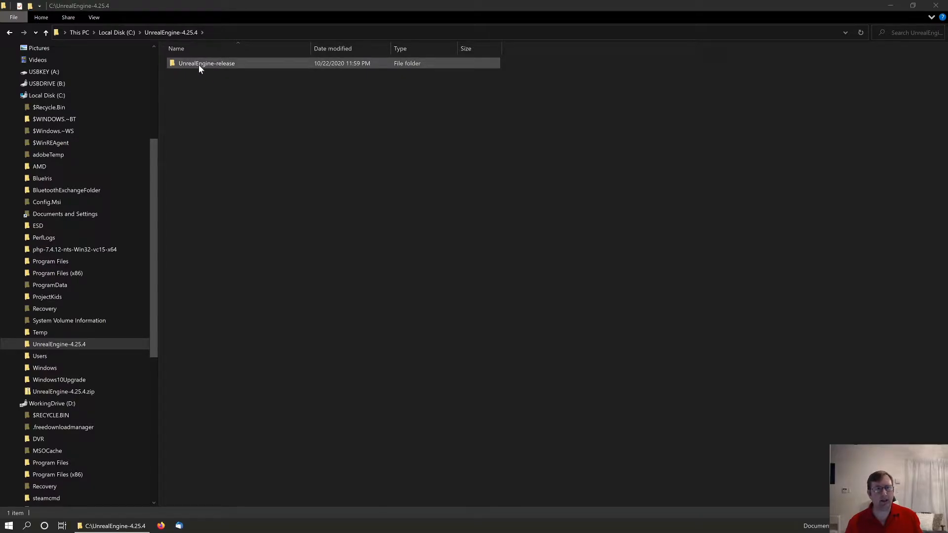
double_click(200, 64)
left_click_drag(267, 247, 85, 346)
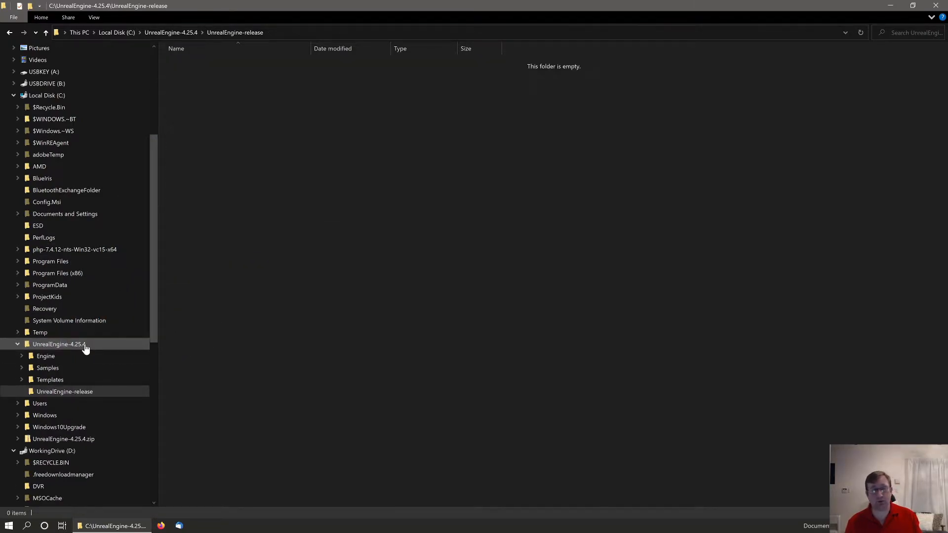
Delete the empty UnrealEngine-release subfolder from the UnrealEngine-4.25.4 folder.
left_click(70, 346)
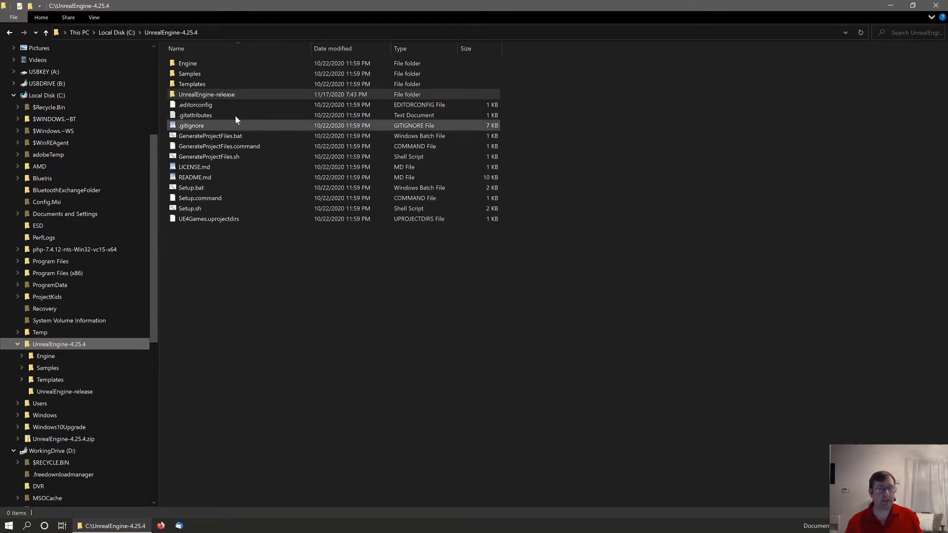
right_click(216, 97)
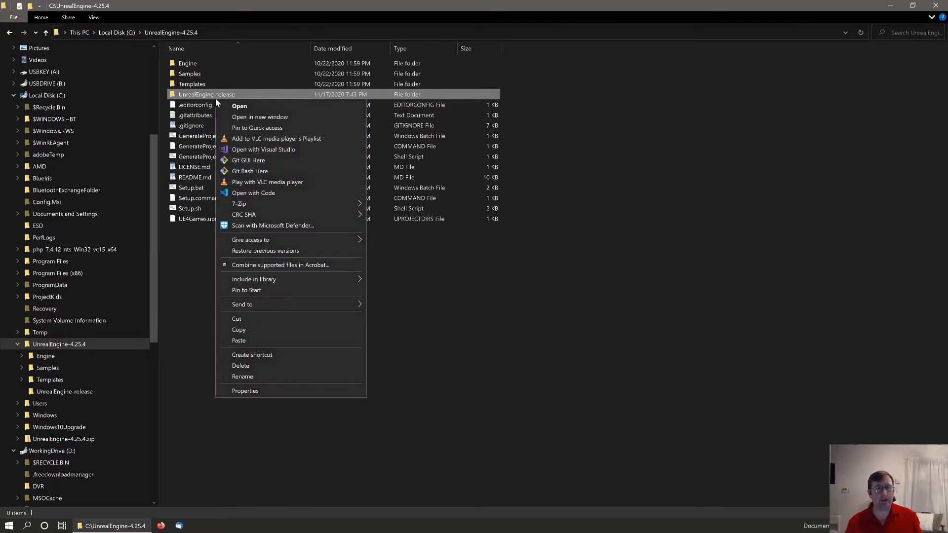
left_click(241, 366)
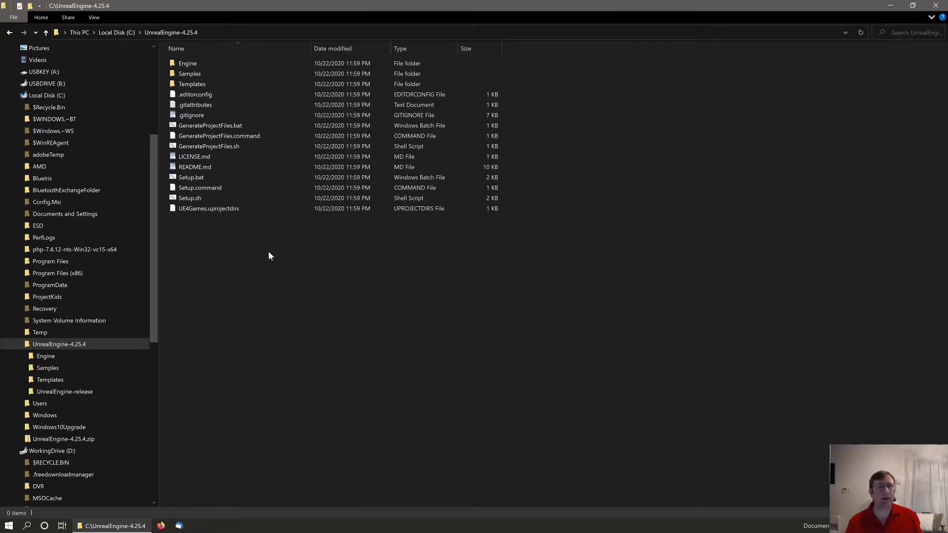
Run Setup.bat from the UnrealEngine-4.25.4 folder and move its console window clear of the file list.
left_click(198, 179)
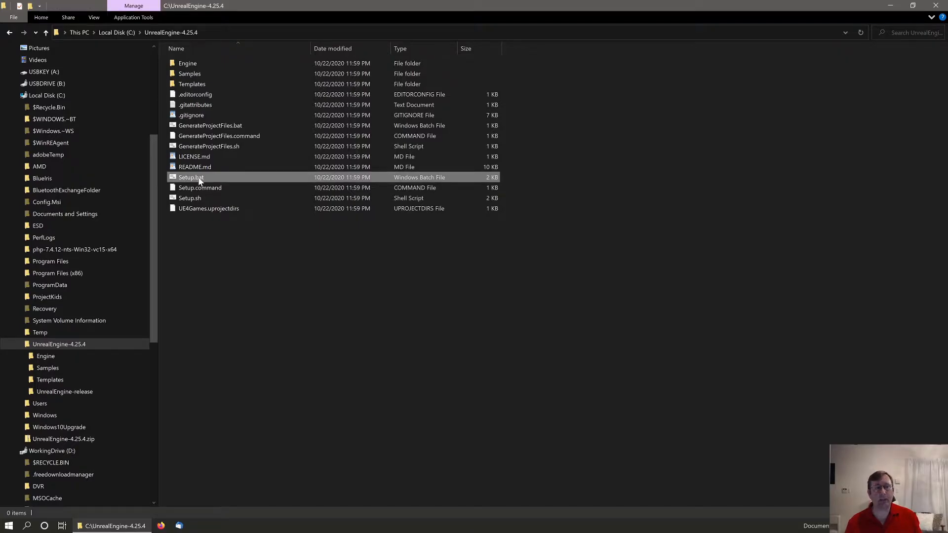
double_click(199, 179)
left_click_drag(333, 49, 768, 52)
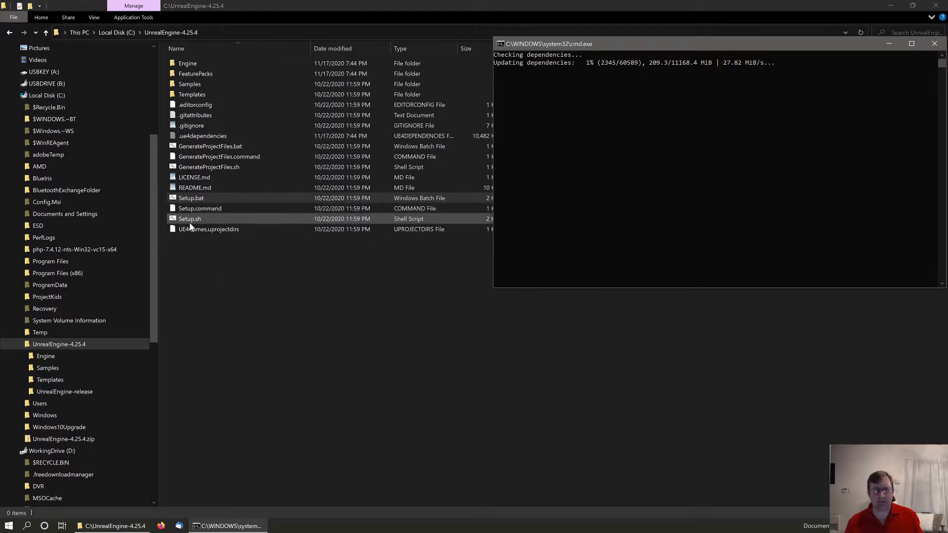
Examine the dependency download progress in the setup console, the other Setup files and the contents of the Templates folder.
left_click(191, 221)
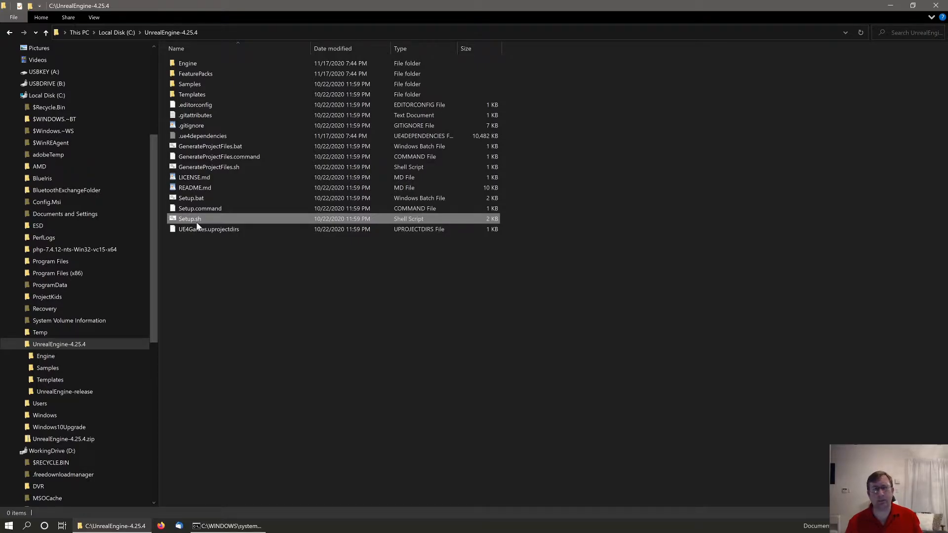
left_click(204, 210)
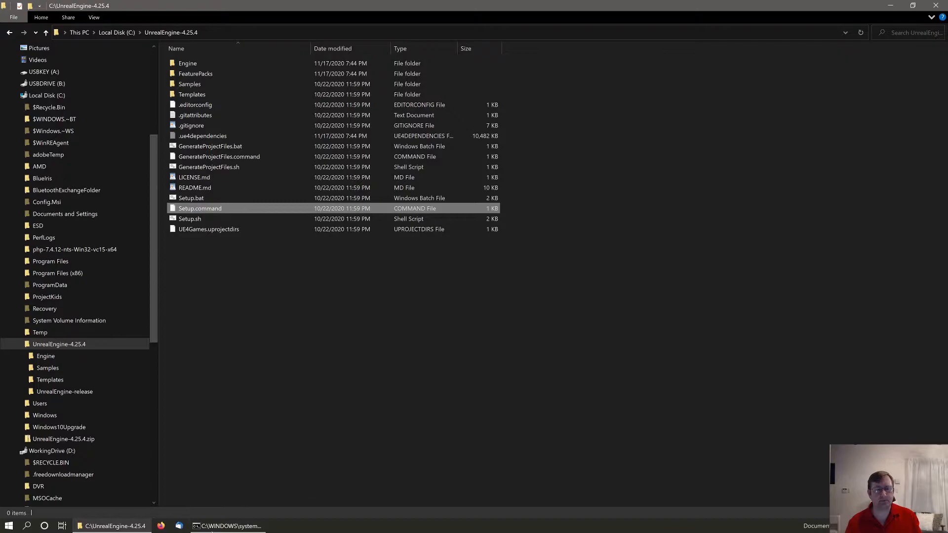
left_click(229, 526)
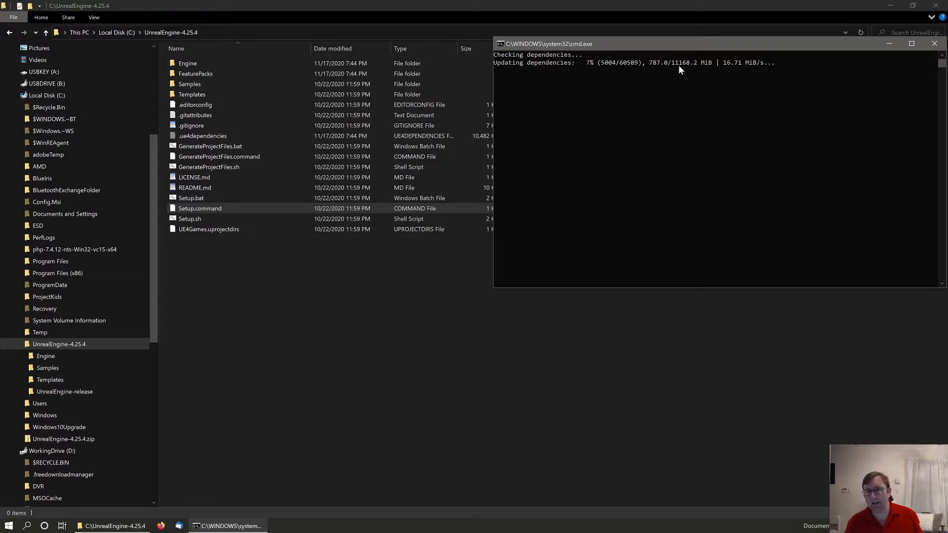
left_click(680, 63)
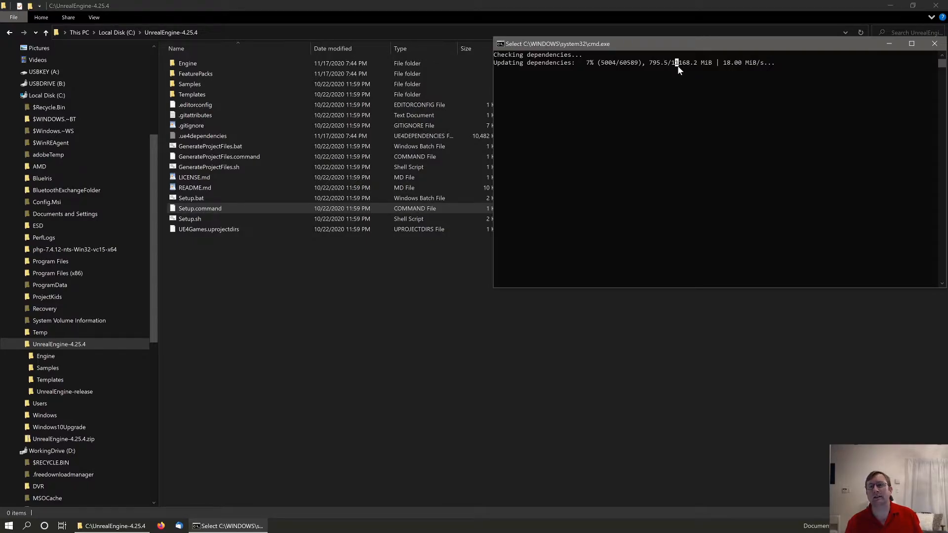
right_click(678, 68)
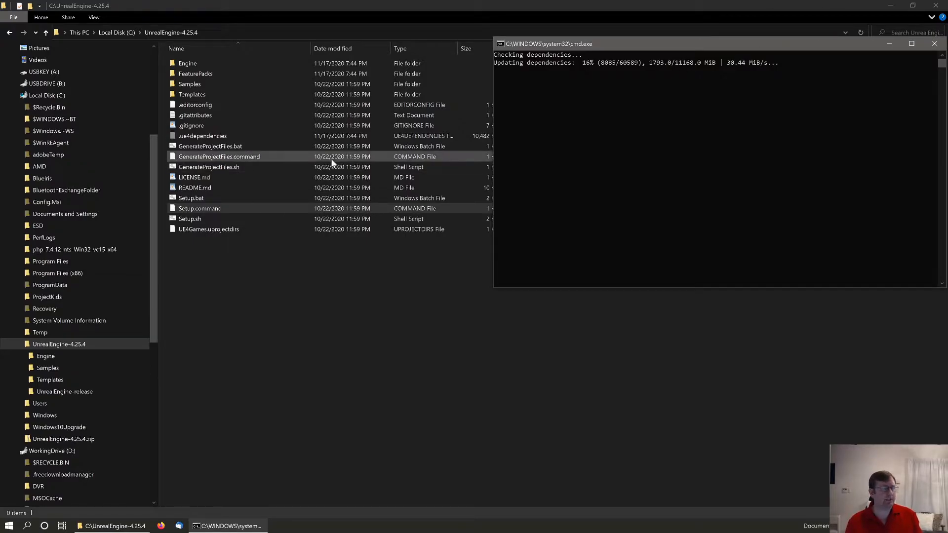
double_click(192, 94)
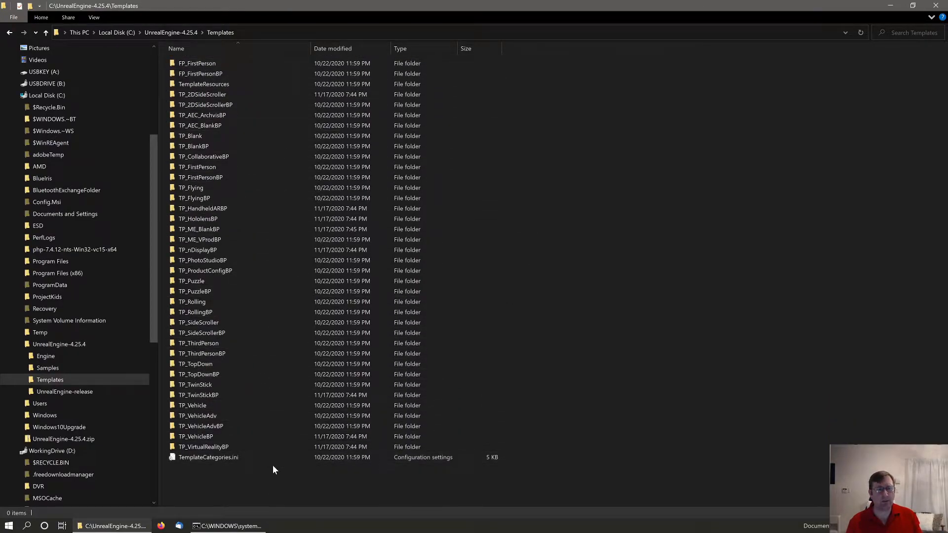
key("alt+Up")
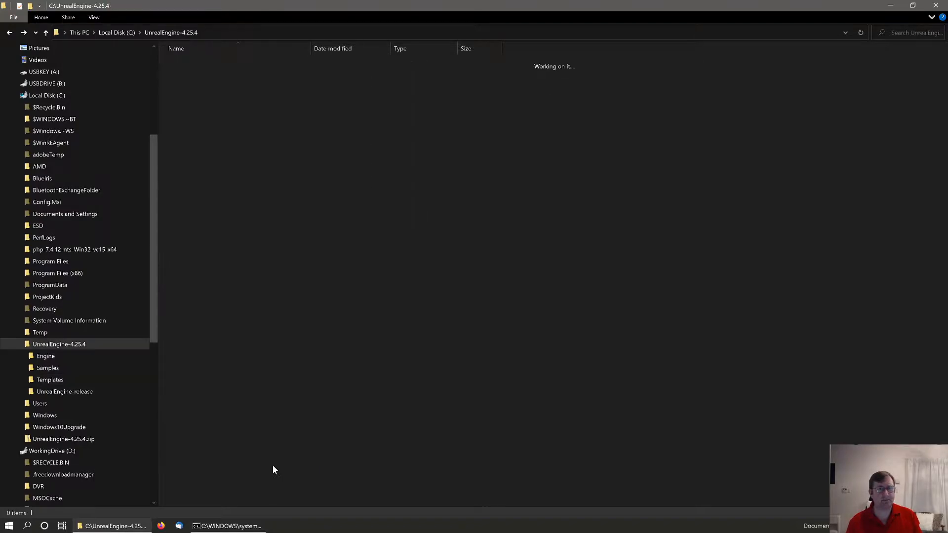
left_click(228, 526)
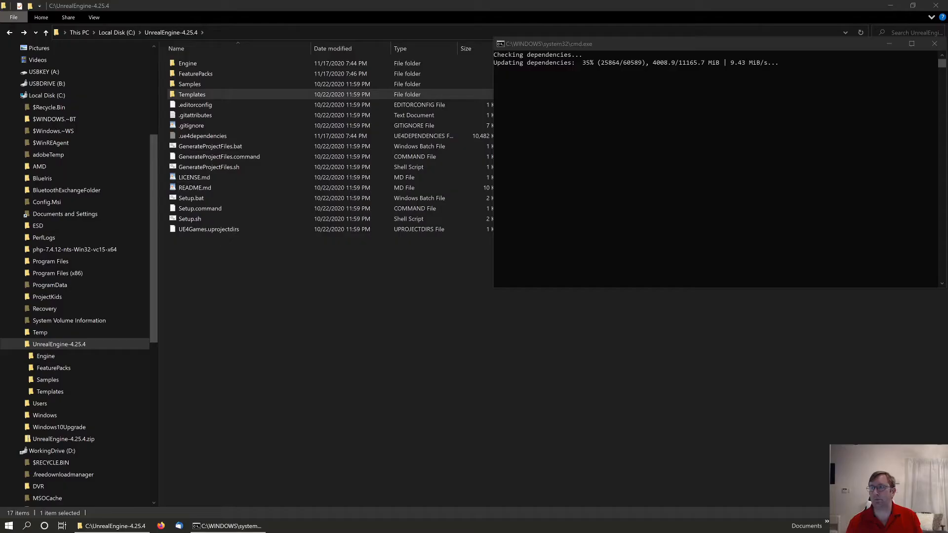
Open Task Manager and examine the CPU performance graphs while the dependencies download.
key("ctrl+shift+Escape")
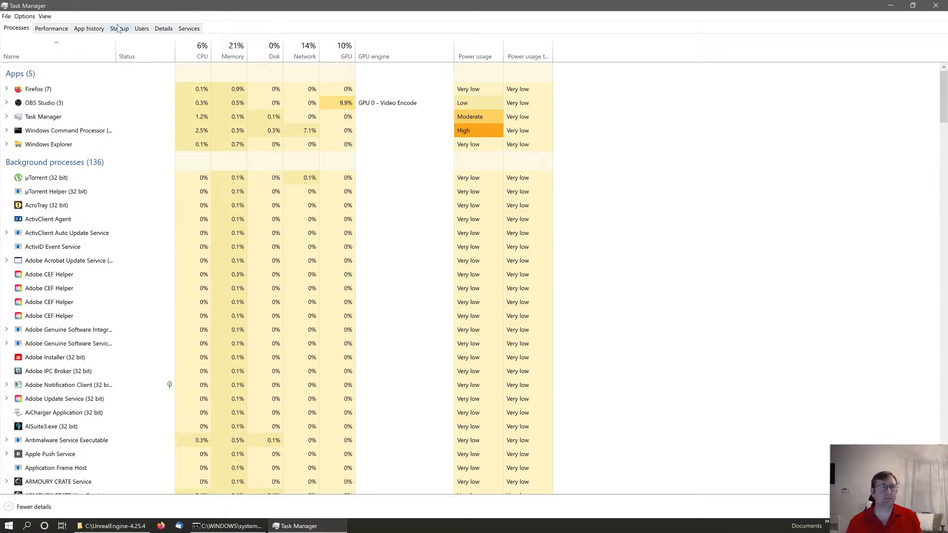
left_click(52, 29)
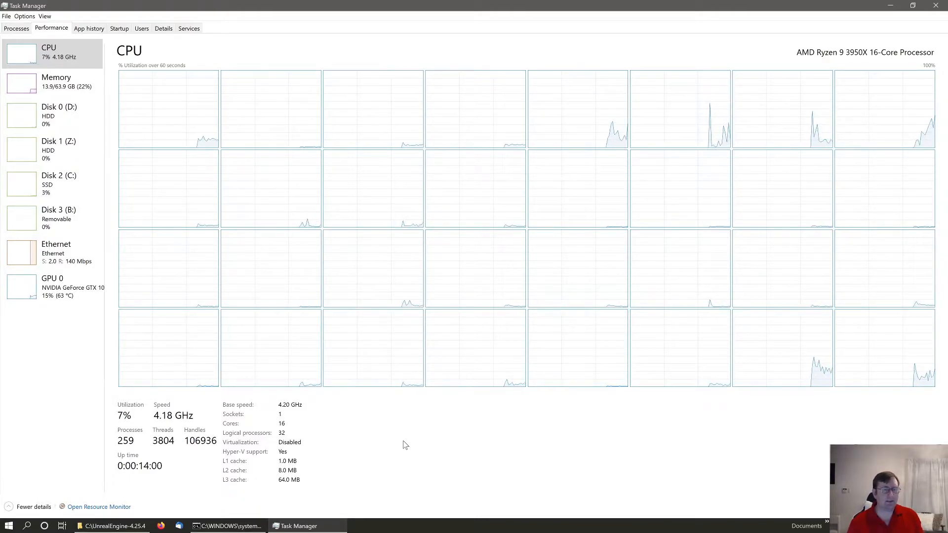
left_click_drag(688, 6, 947, 148)
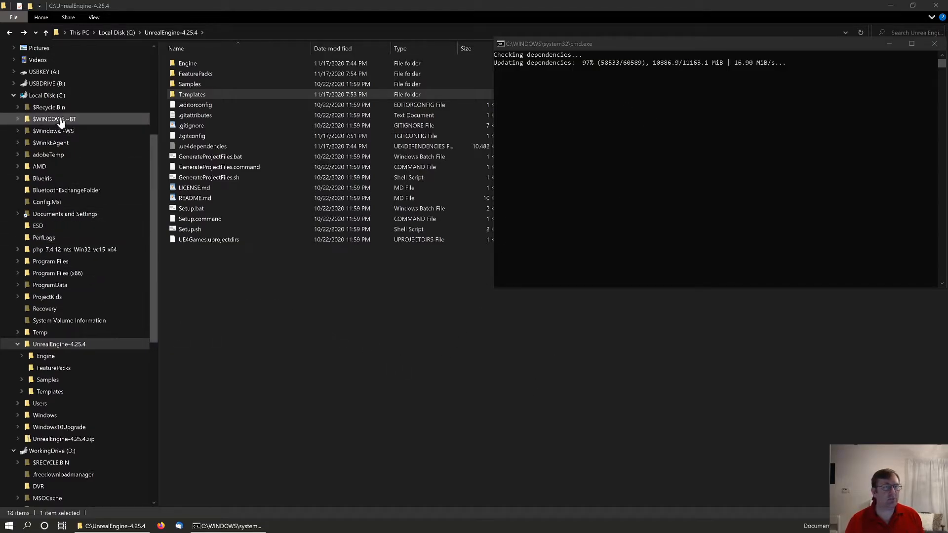
Delete UnrealEngine-4.25.4.zip from Local Disk (C:) and return to the UnrealEngine-4.25.4 folder.
left_click(46, 95)
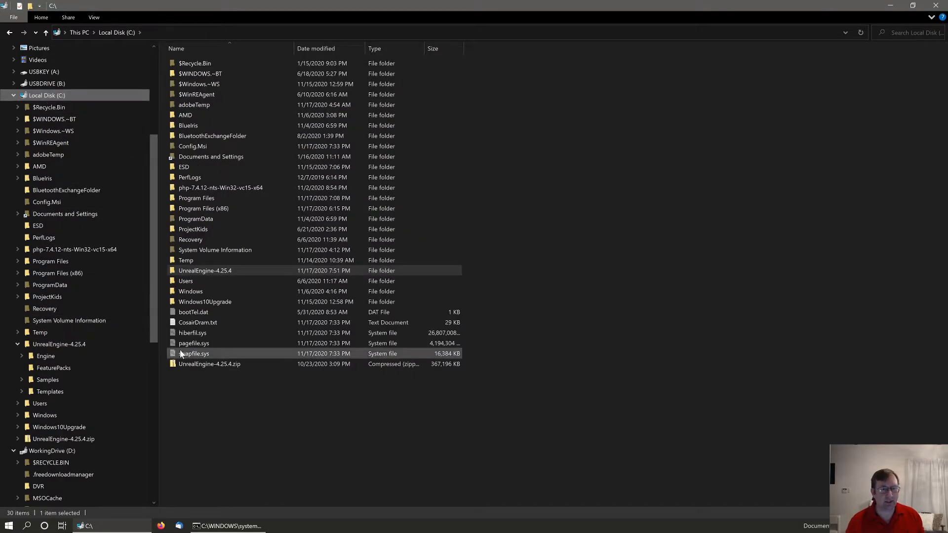
right_click(202, 364)
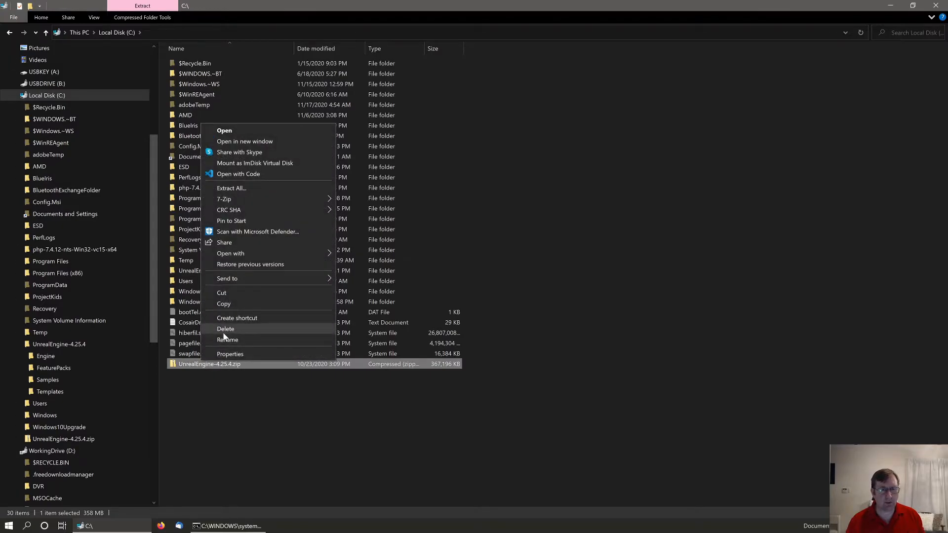
left_click(225, 331)
left_click(566, 190)
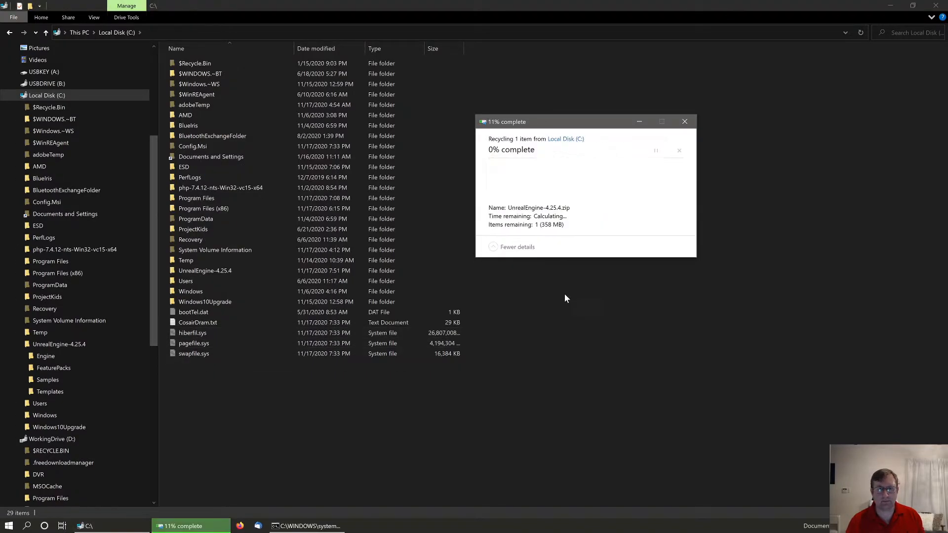
key("alt+Left")
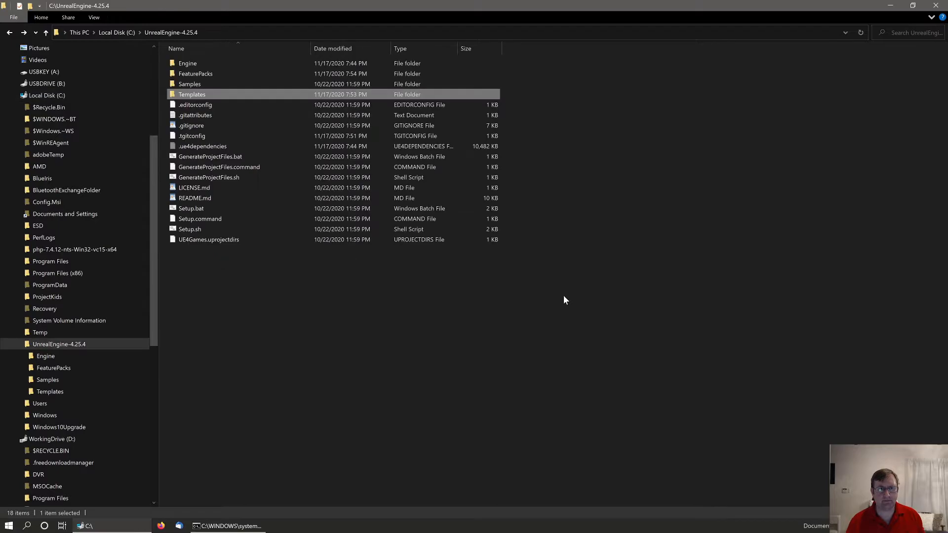
Switch to Firefox, read the next Windows build instruction, highlighting GenerateProjectFiles.bat, and minimize the browser.
key("alt+Tab")
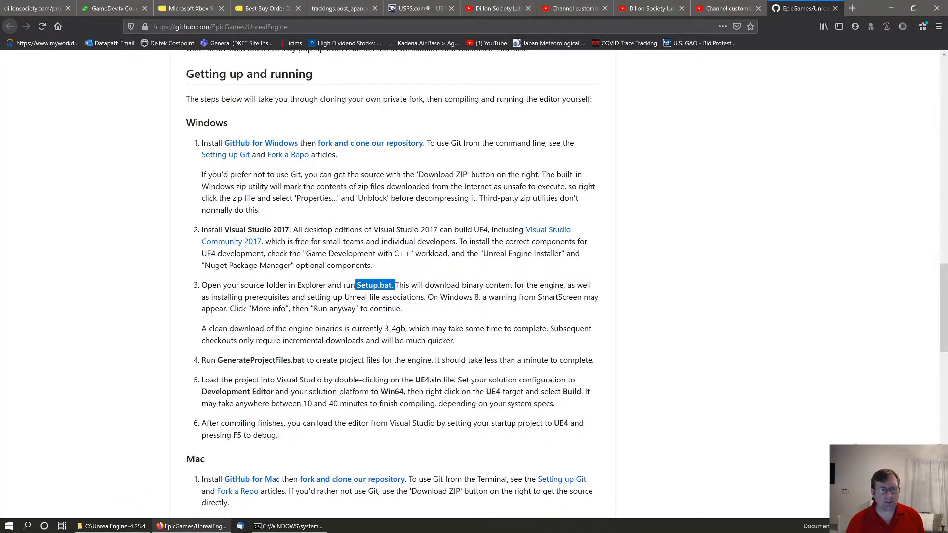
left_click_drag(218, 360, 308, 361)
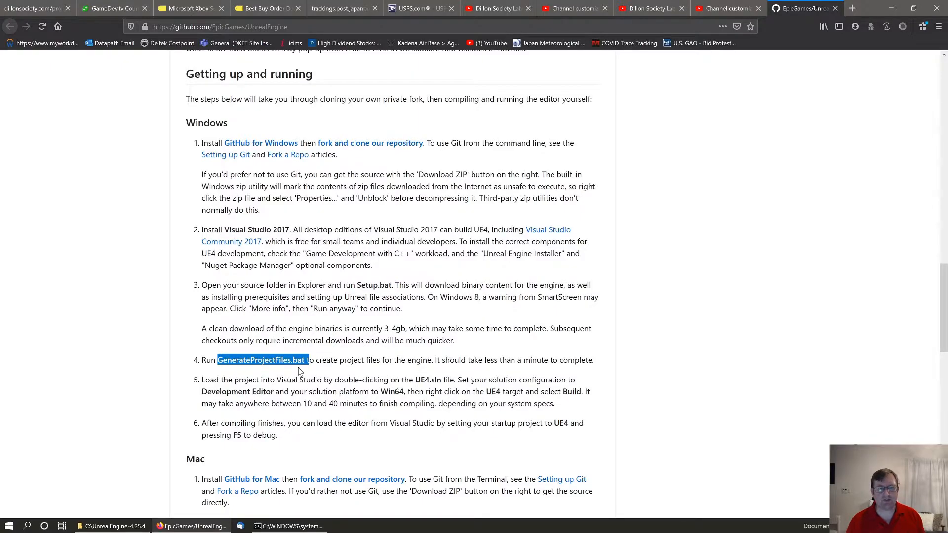
left_click(891, 9)
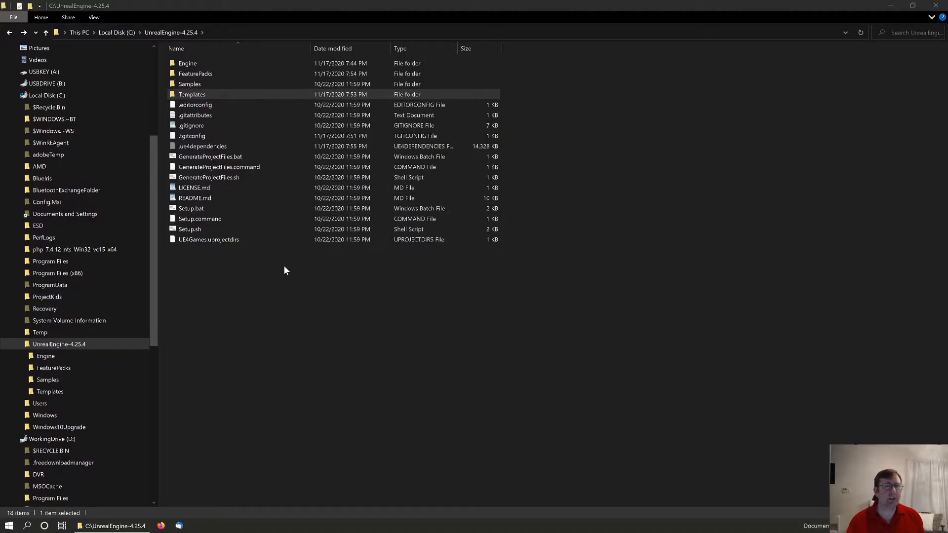
Run GenerateProjectFiles.bat to create the engine's project files, moving its console window aside.
left_click(269, 292)
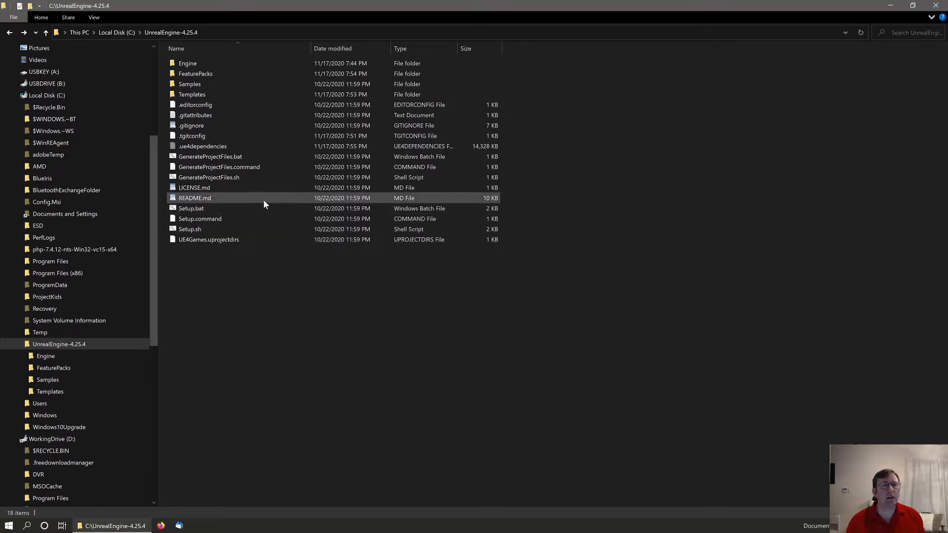
double_click(225, 157)
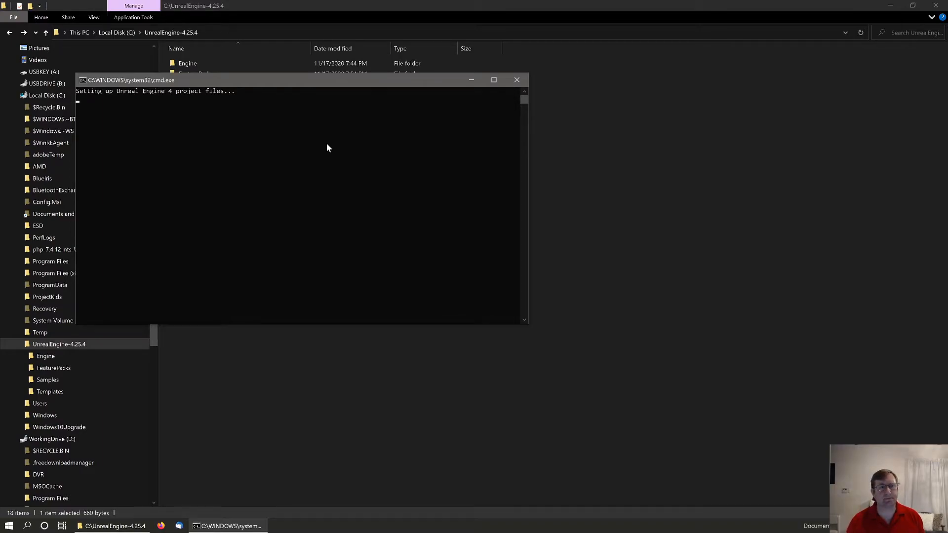
left_click_drag(351, 82, 800, 91)
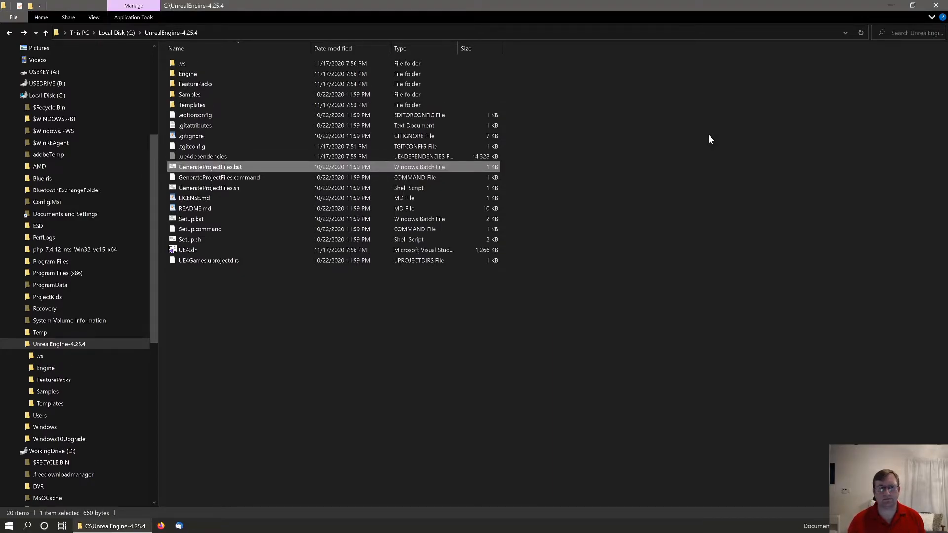
Open the UE4.sln solution from the UnrealEngine-4.25.4 folder with Microsoft Visual Studio 2019.
left_click(191, 250)
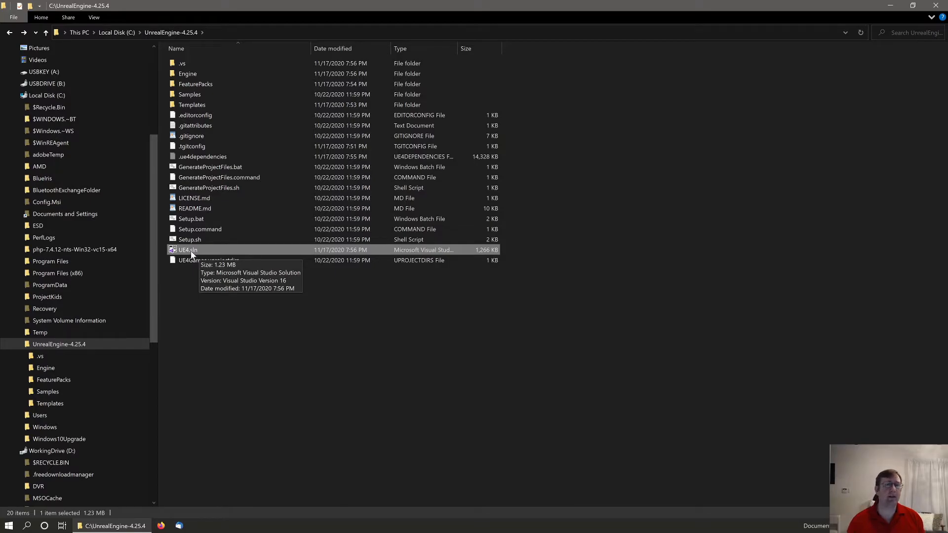
right_click(191, 250)
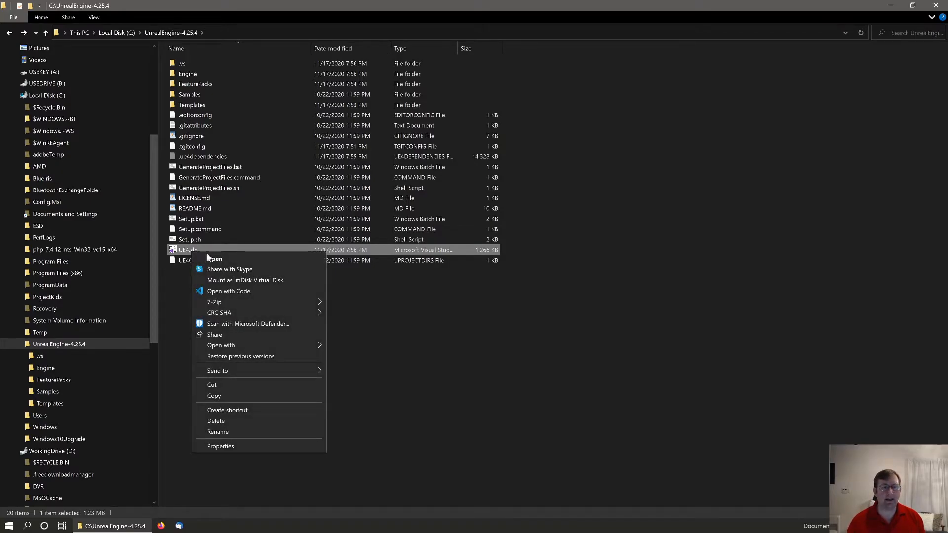
mouse_move(271, 346)
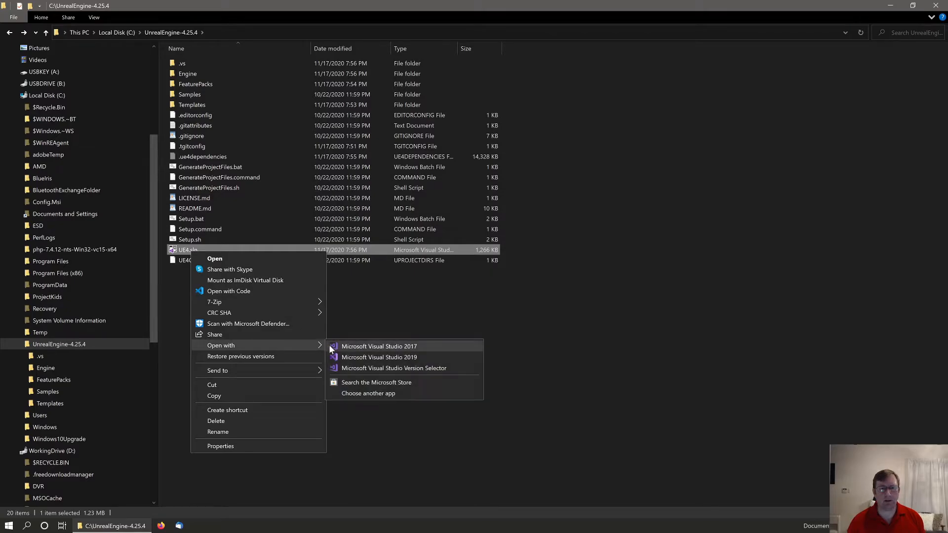
left_click(372, 359)
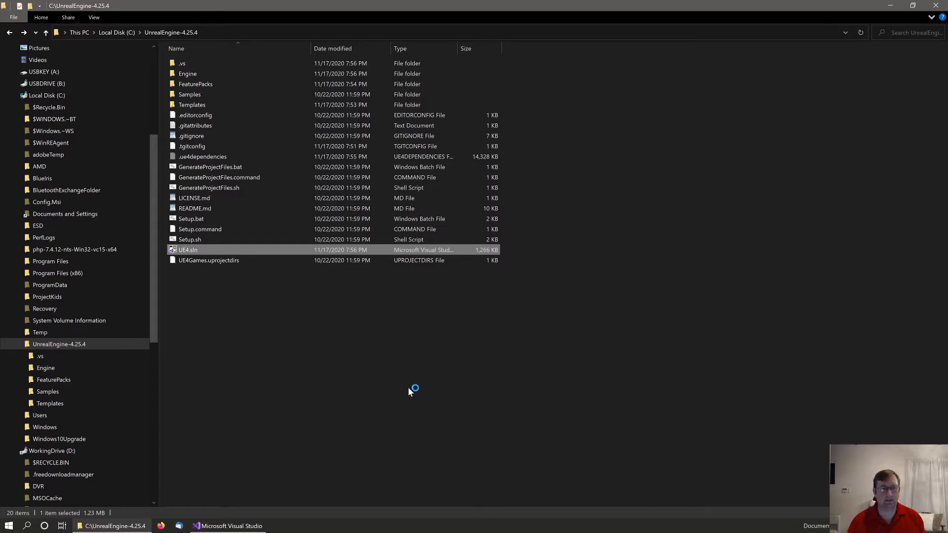
left_click_drag(857, 8, 0, 277)
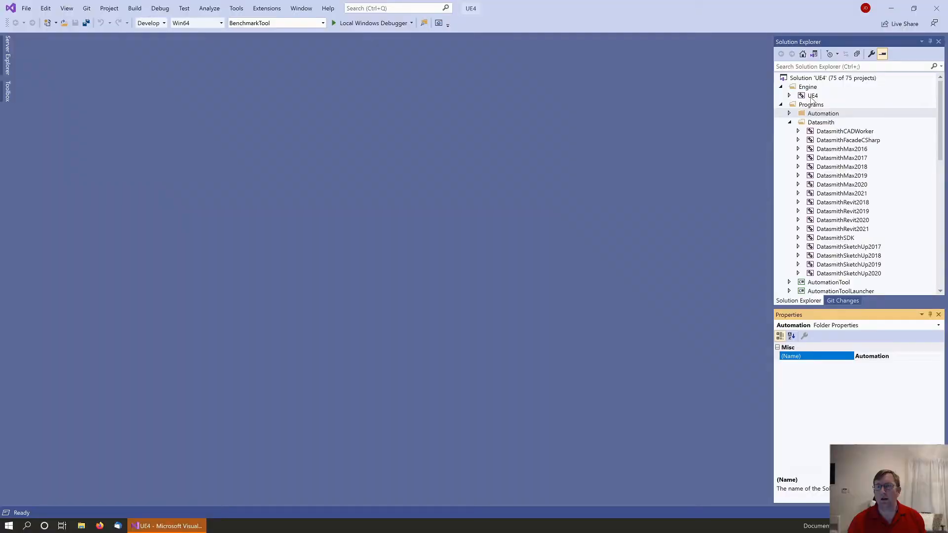
Set the UE4 project under Engine as the solution's startup project.
left_click(813, 96)
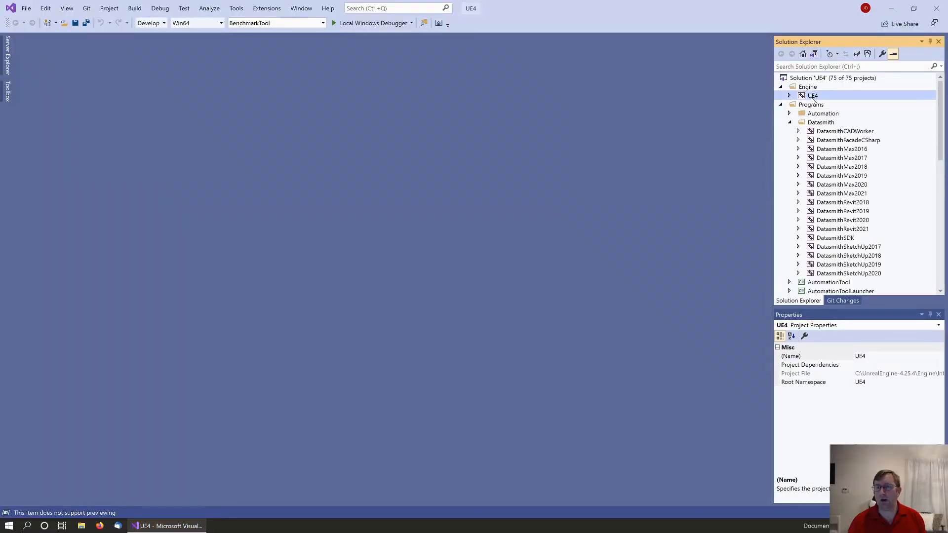
right_click(812, 98)
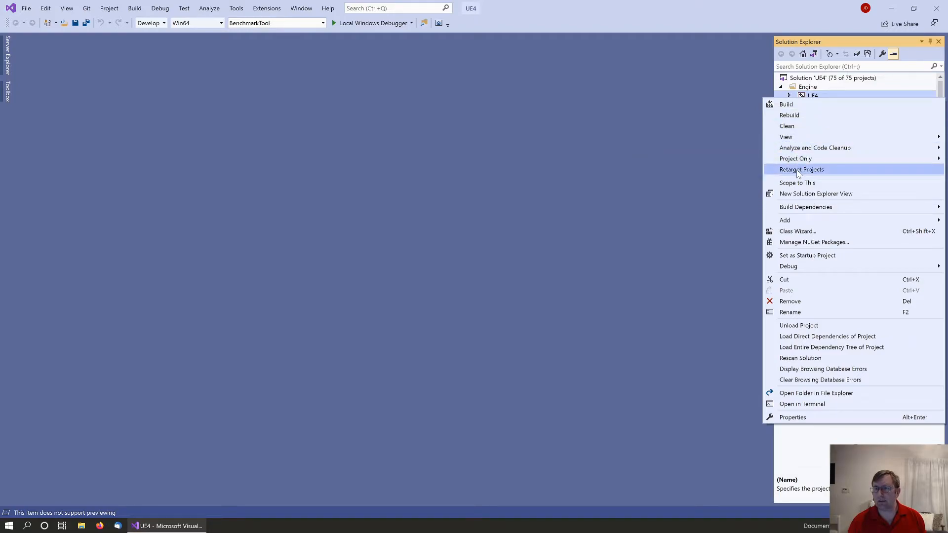
left_click(804, 221)
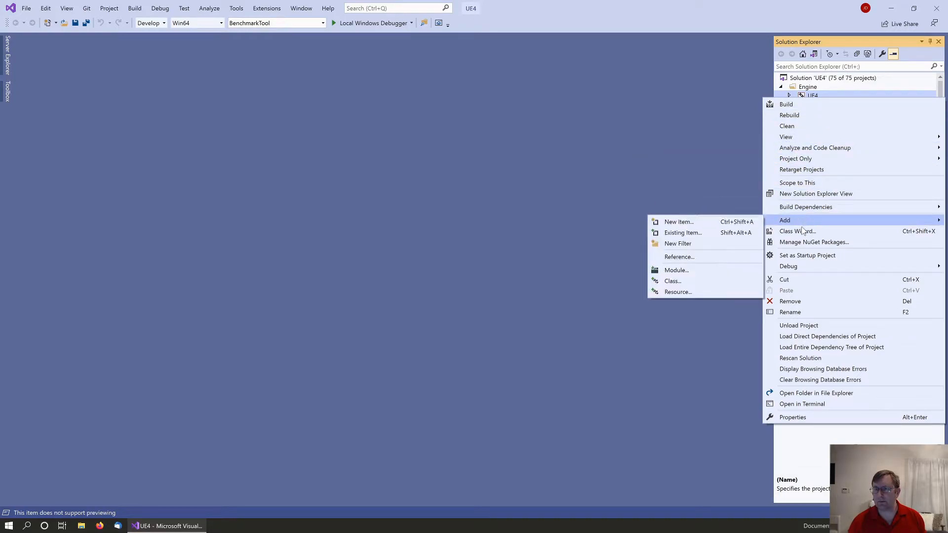
left_click(800, 255)
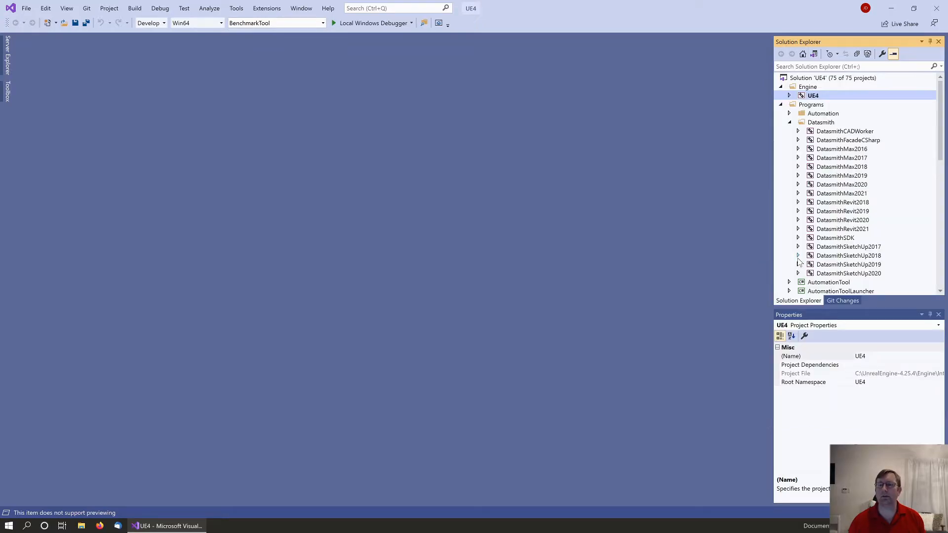
Check the UE4 solution's background tasks and examine the generated database files in the .vs\UE4\v16 folder of UnrealEngine-4.25.4 in File Explorer.
left_click(824, 79)
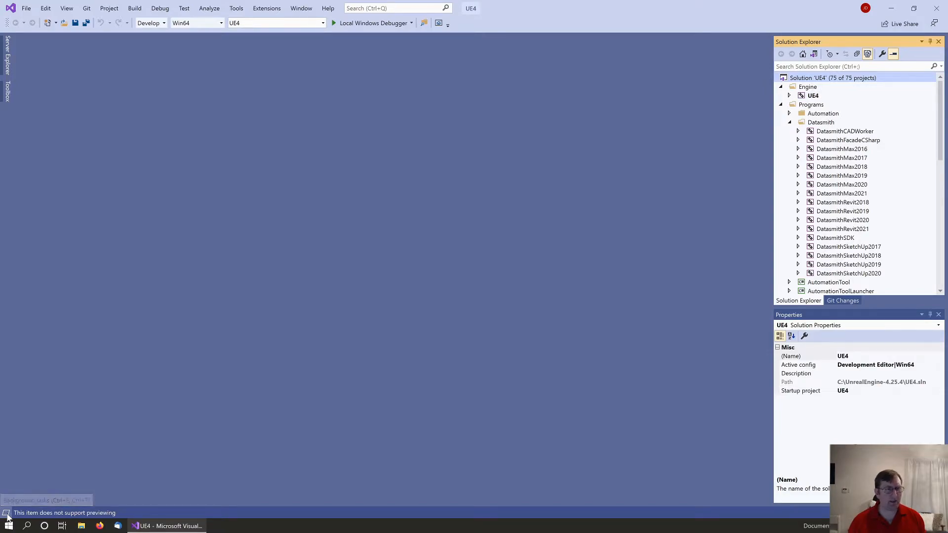
left_click(7, 517)
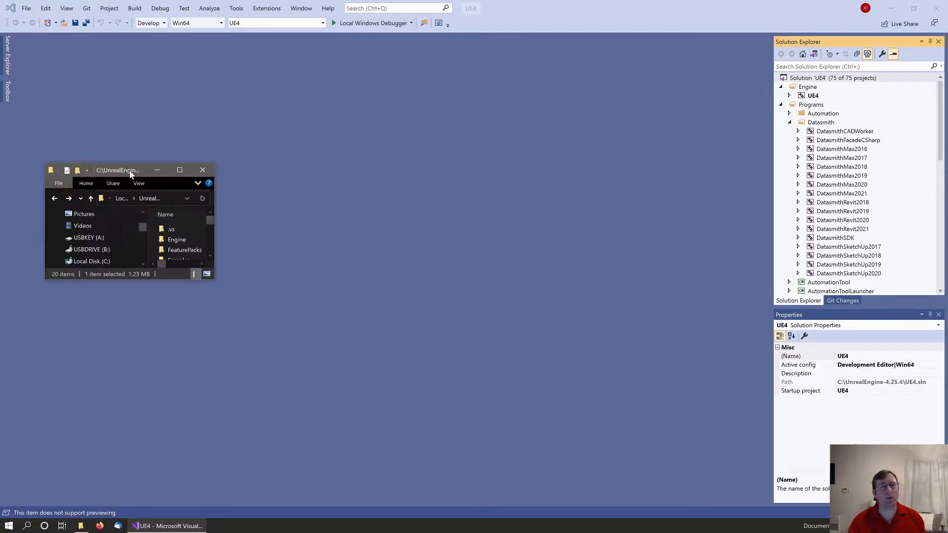
left_click_drag(132, 174, 440, 4)
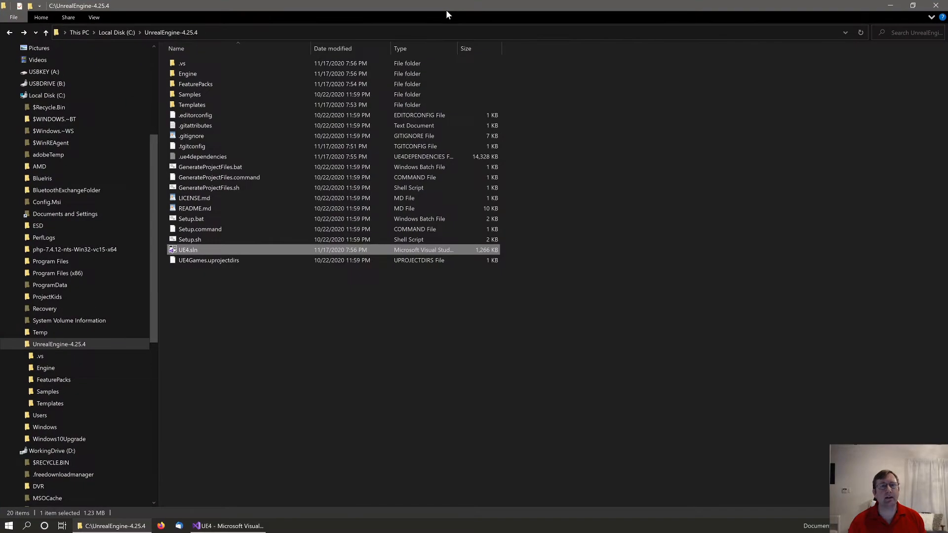
left_click(200, 63)
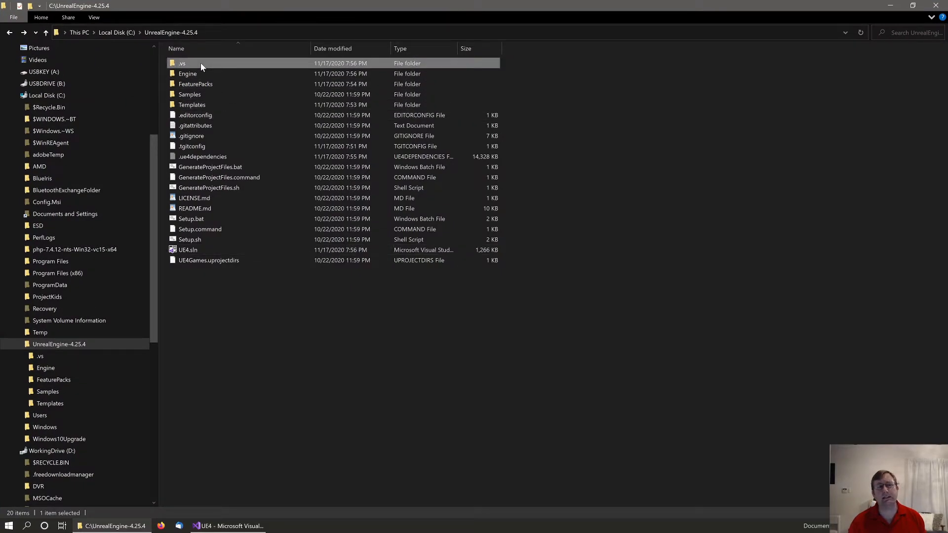
double_click(201, 63)
double_click(201, 64)
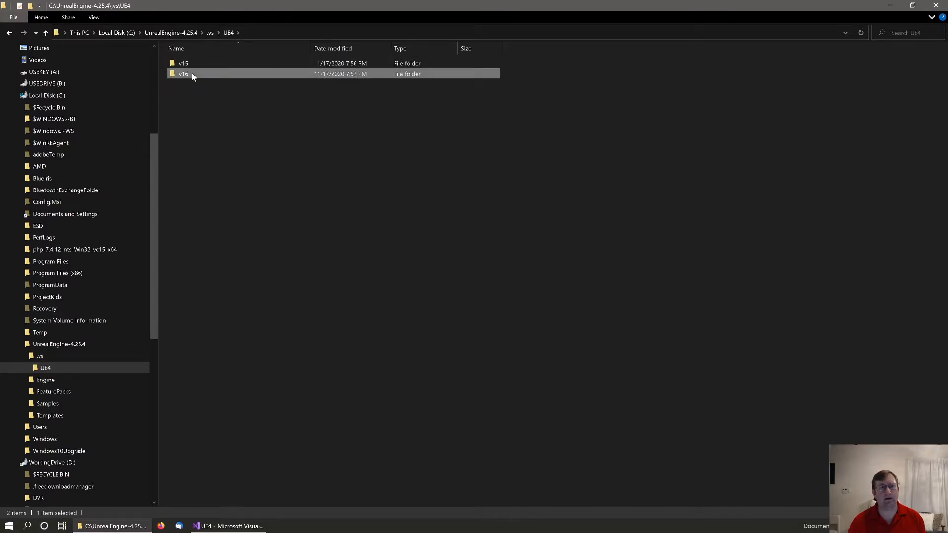
double_click(191, 73)
left_click(226, 72)
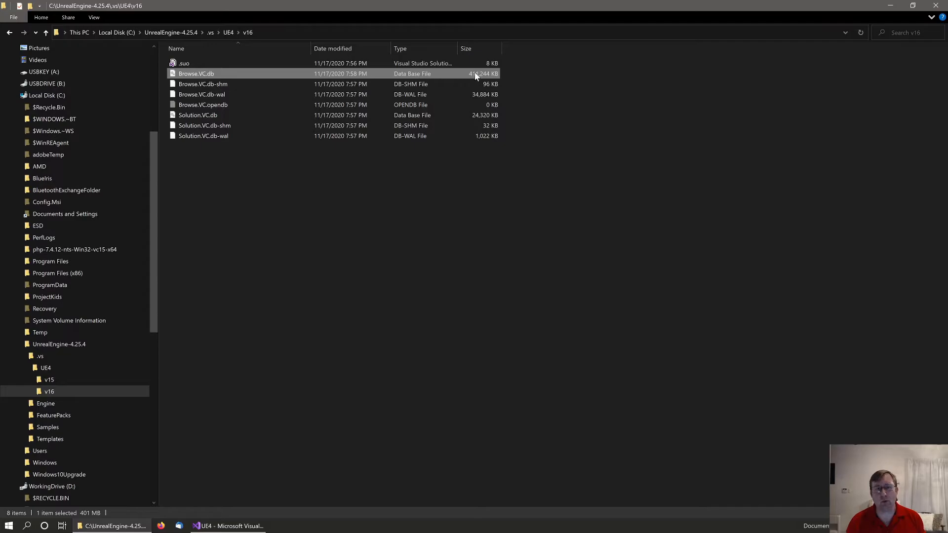
left_click_drag(391, 188, 302, 60)
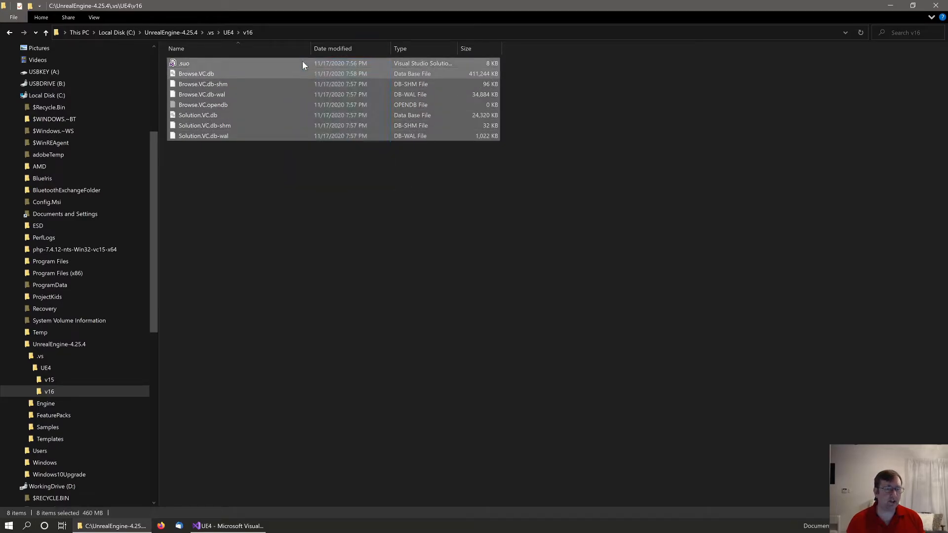
left_click(428, 218)
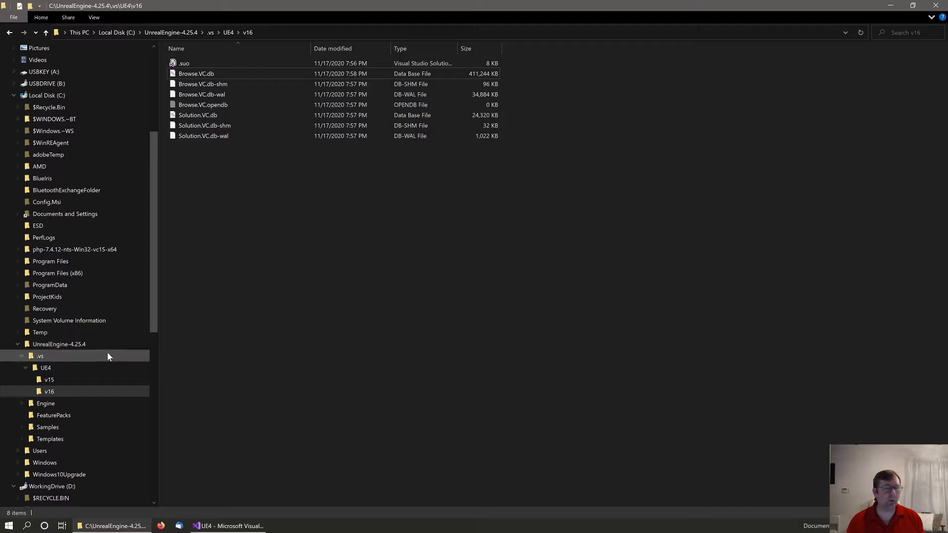
left_click(65, 346)
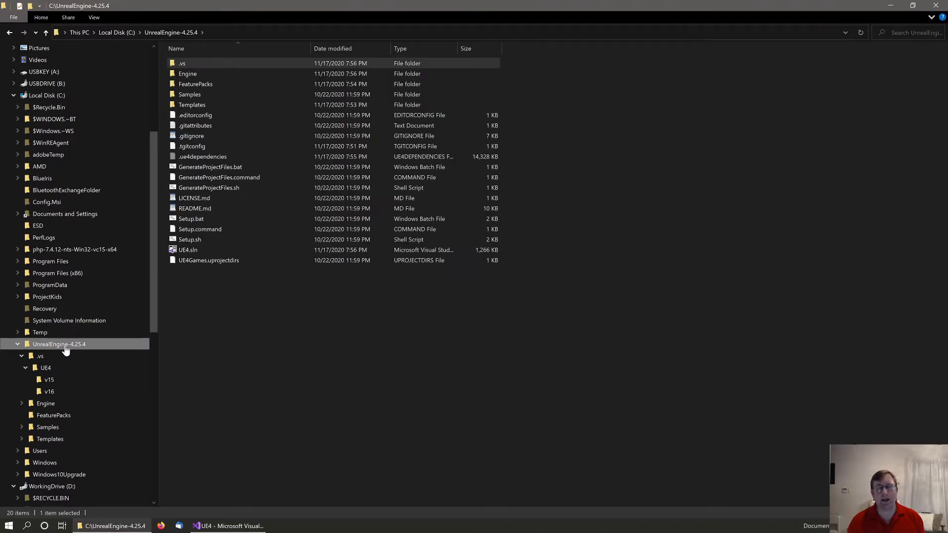
left_click_drag(351, 2, 0, 148)
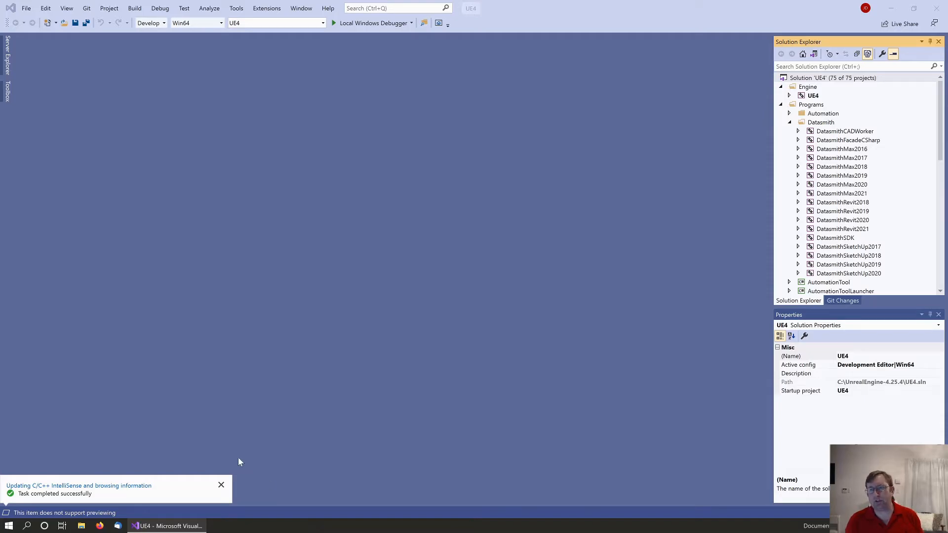
Build the whole UE4 solution, enlarging the build output area and bringing Task Manager into view to monitor CPU load.
right_click(826, 79)
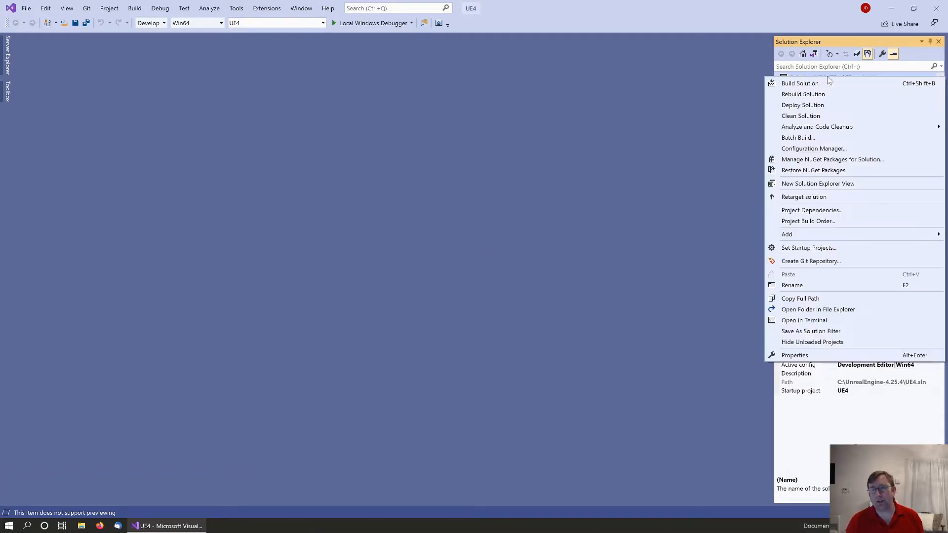
left_click(801, 83)
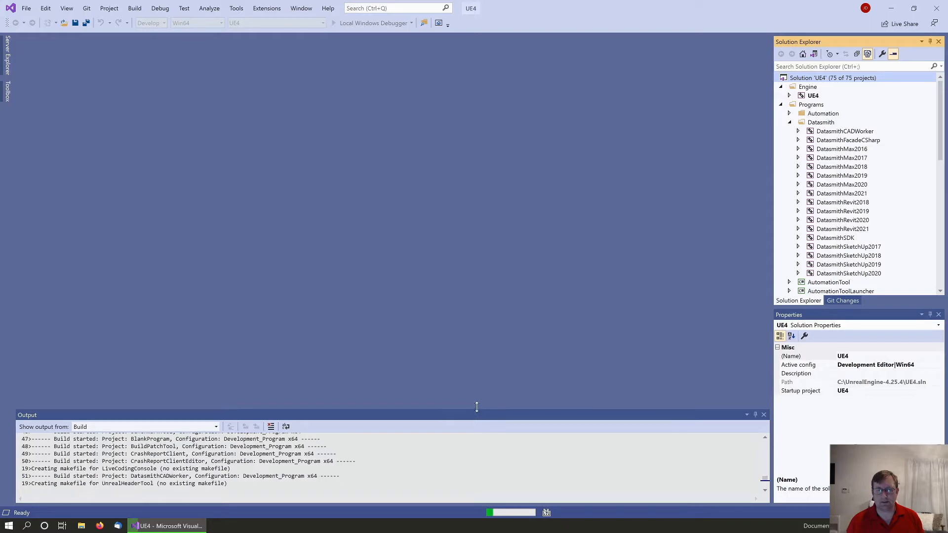
left_click_drag(475, 408, 476, 317)
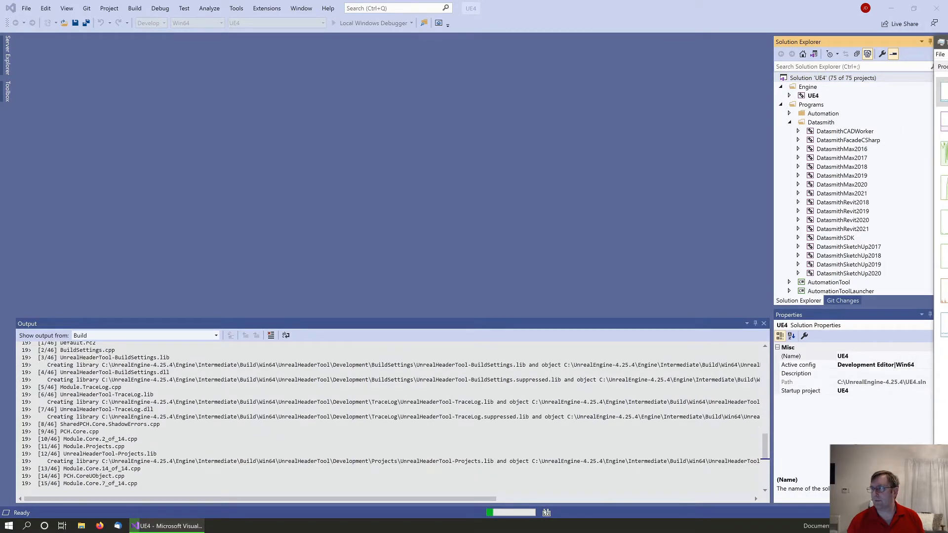
left_click_drag(944, 225, 473, 34)
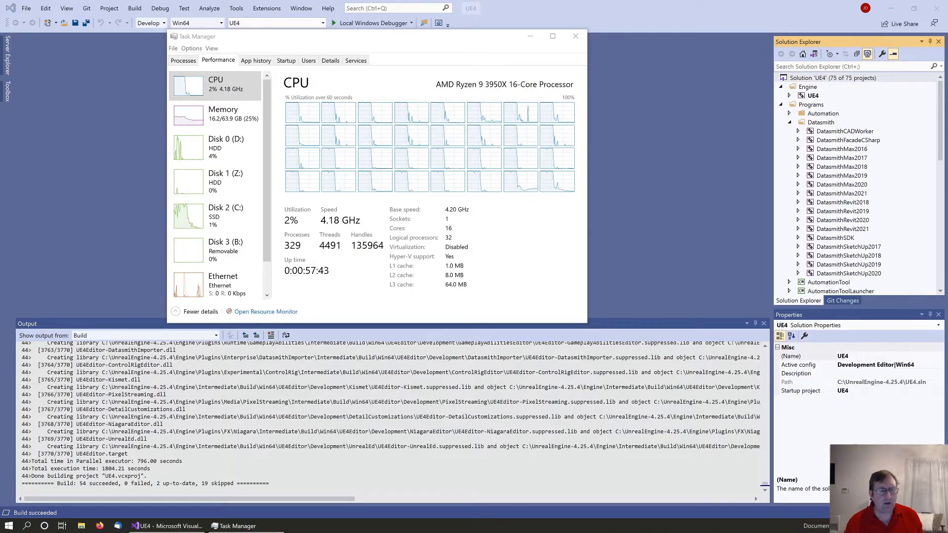
Search the build output for "skipp" and review which projects were skipped, such as DatasmithRevit2021.
left_click_drag(202, 483, 240, 483)
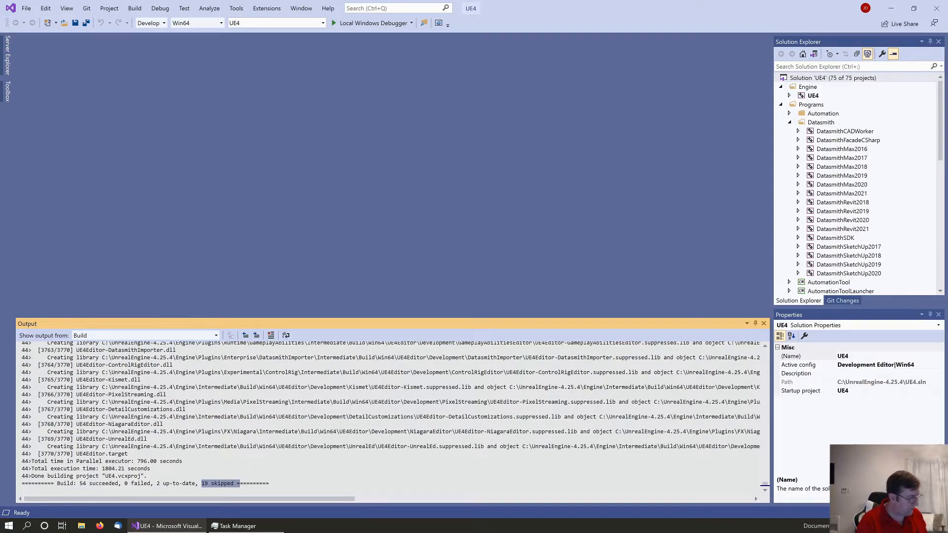
key("ctrl+f")
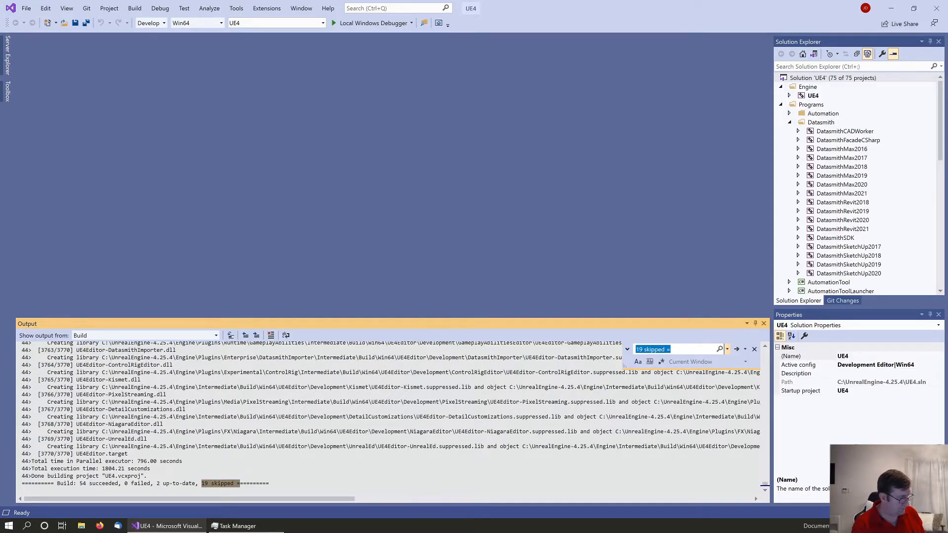
type("skipp")
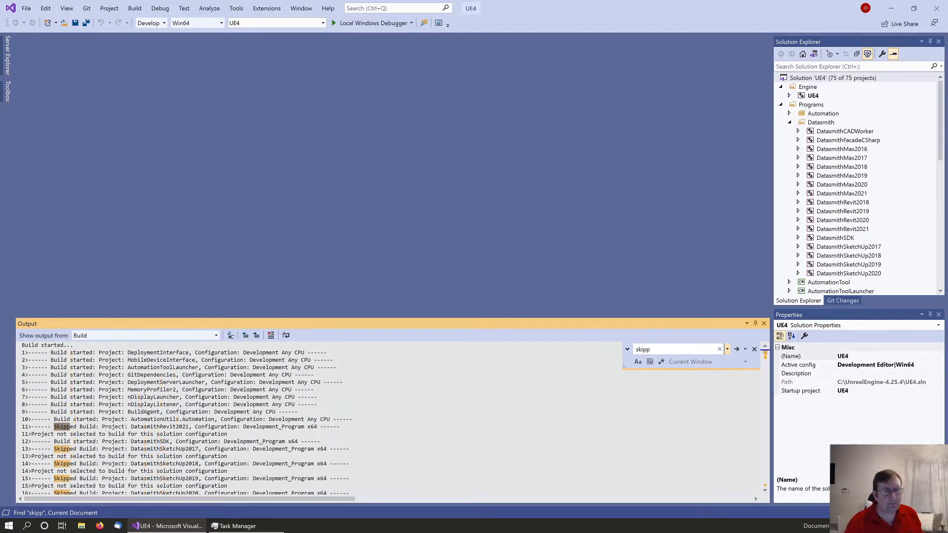
left_click_drag(131, 427, 188, 427)
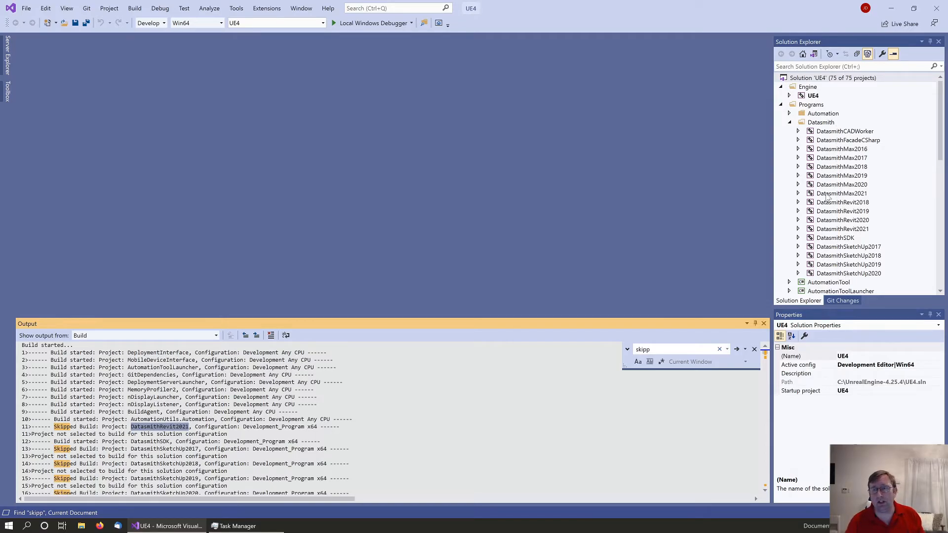
scroll(536, 343, "down", 5)
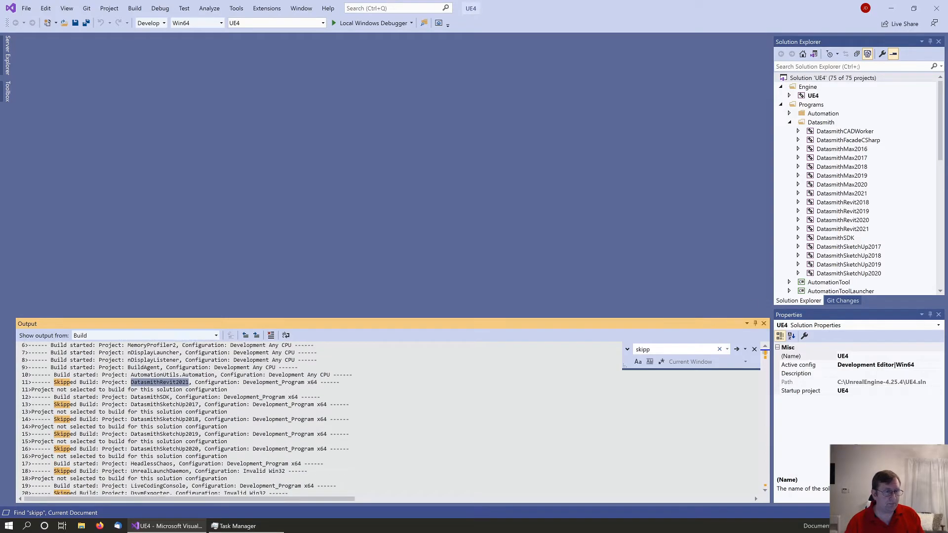
scroll(297, 420, "down", 3)
scroll(390, 420, "down", 15)
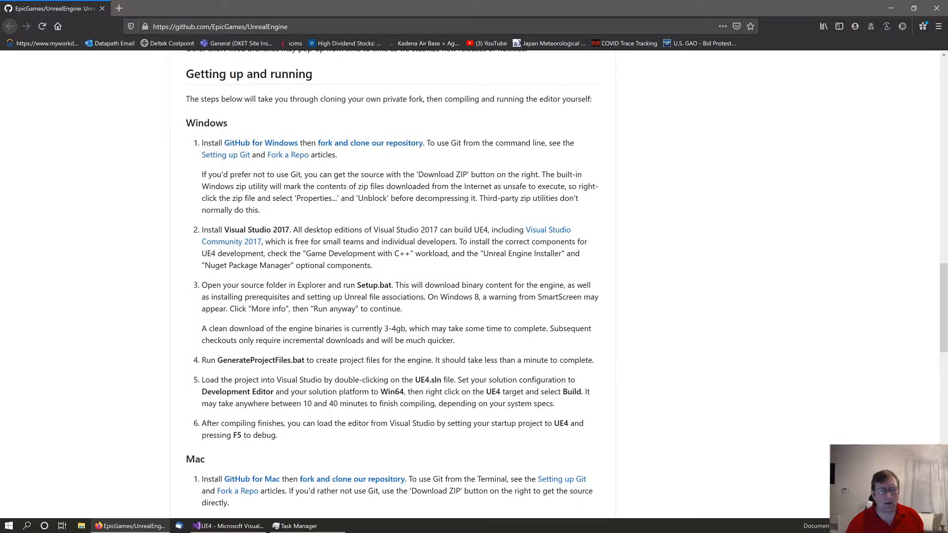
Read the last Windows build instruction in Firefox, highlighting its text, and close Visual Studio and Task Manager.
left_click_drag(279, 437, 199, 430)
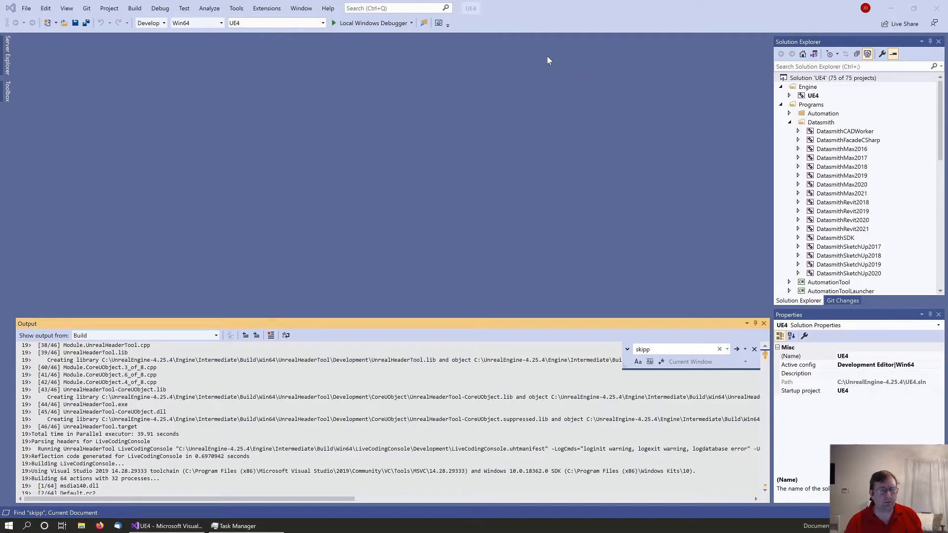
left_click(939, 7)
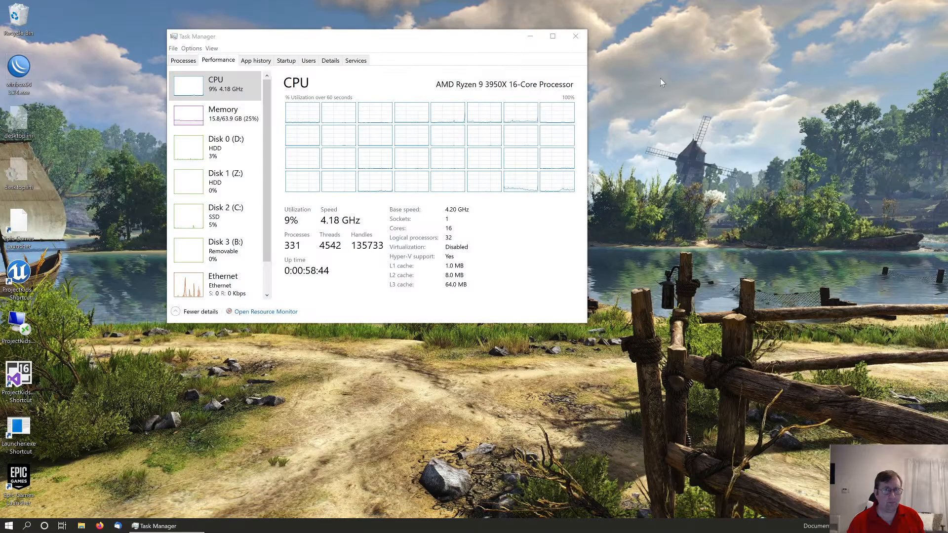
left_click(576, 36)
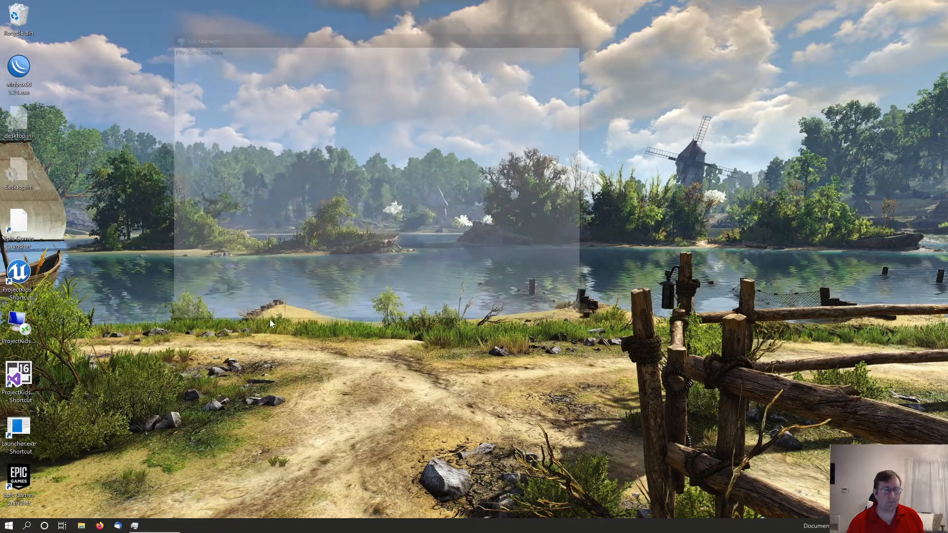
Open the Engine\Binaries\Win64 folder of UnrealEngine-4.25.4 on drive C in File Explorer.
left_click(81, 527)
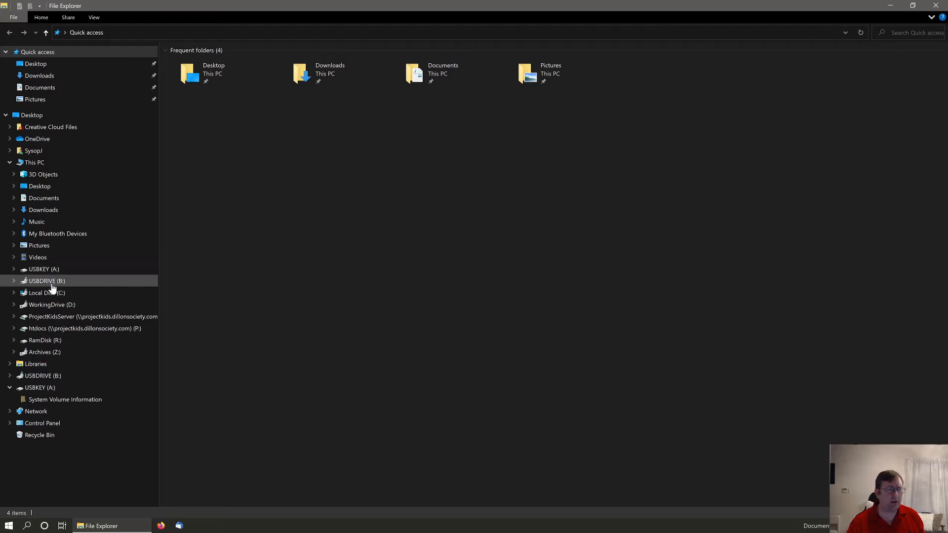
left_click(50, 293)
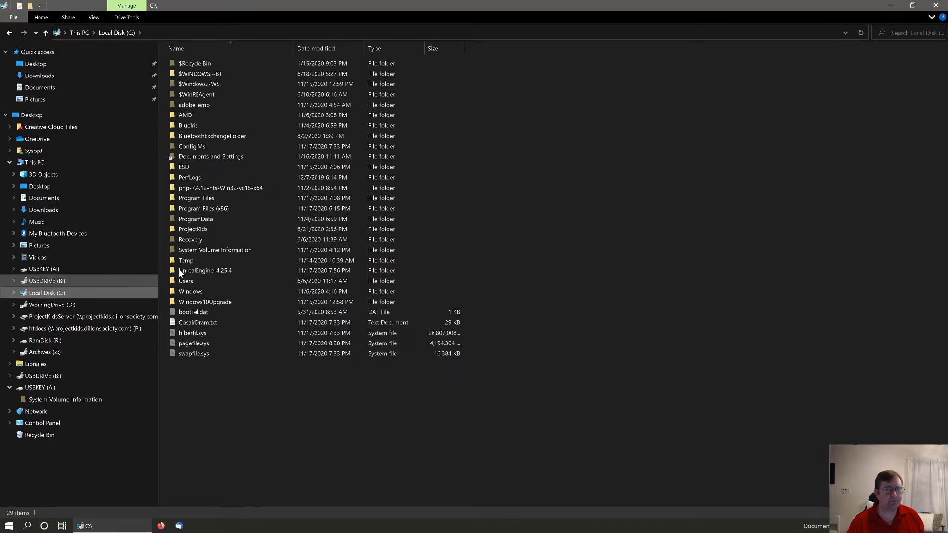
double_click(218, 271)
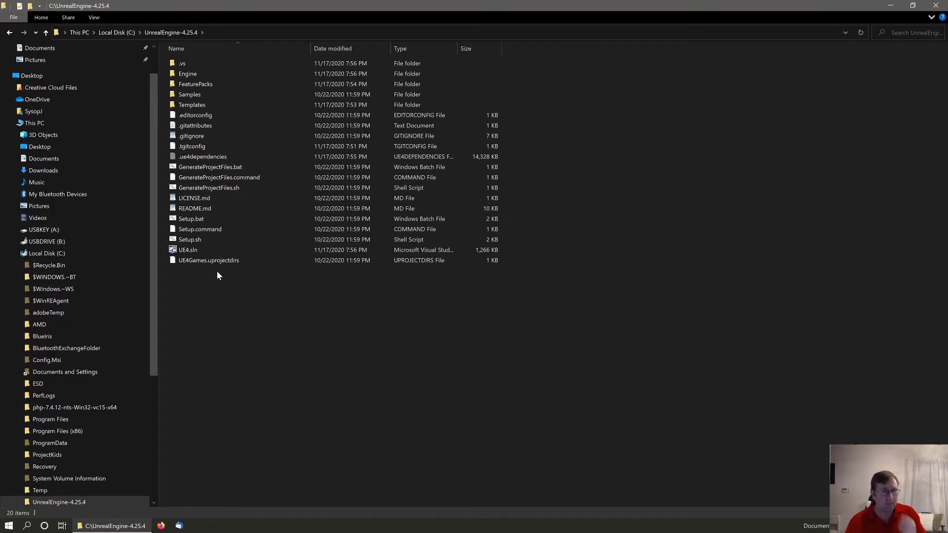
double_click(201, 77)
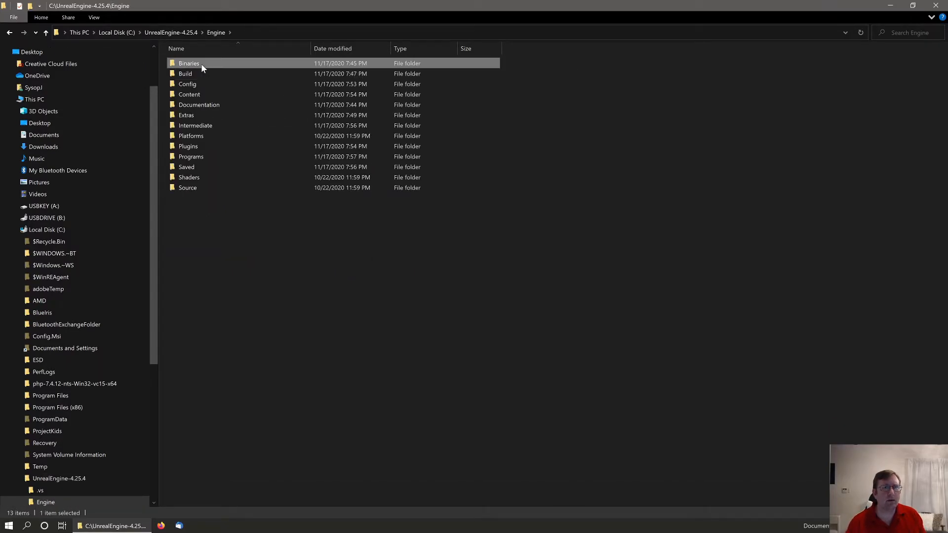
double_click(200, 64)
double_click(191, 115)
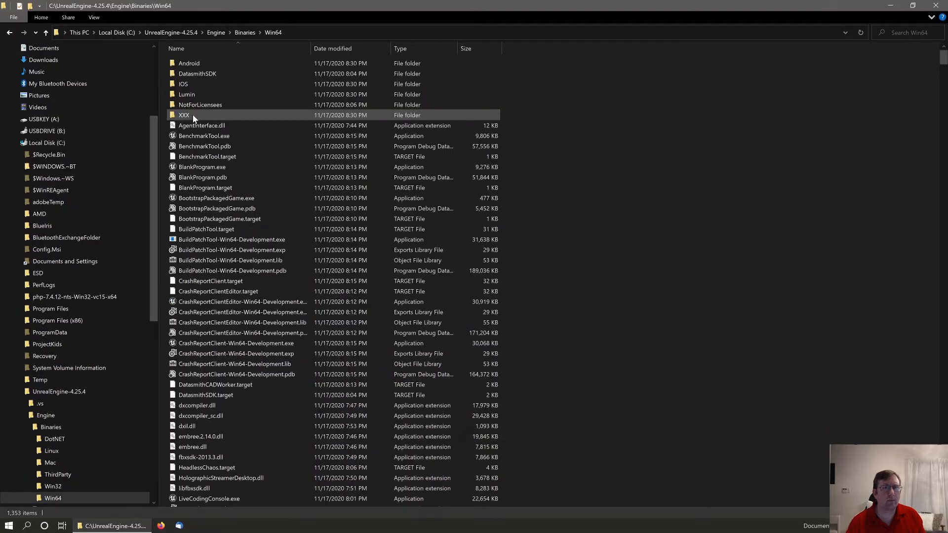
Create a shortcut to UE4Editor.exe in the UnrealEngine-4.25.4 root folder.
scroll(217, 174, "down", 20)
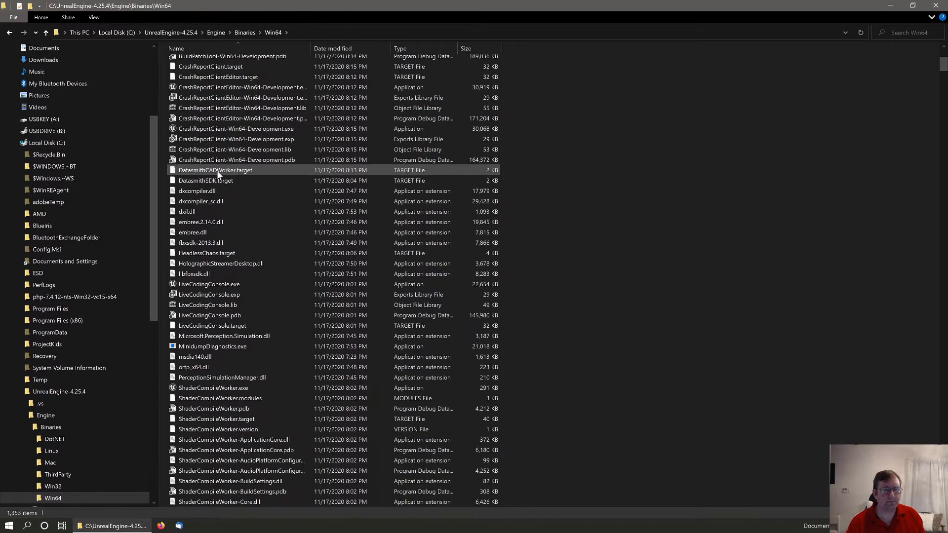
left_click(198, 326)
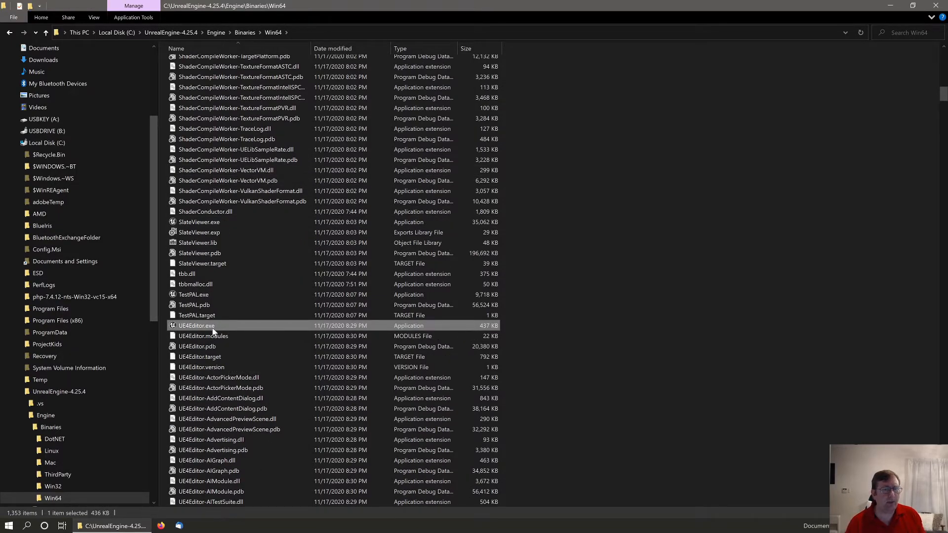
left_click_drag(213, 332, 74, 393)
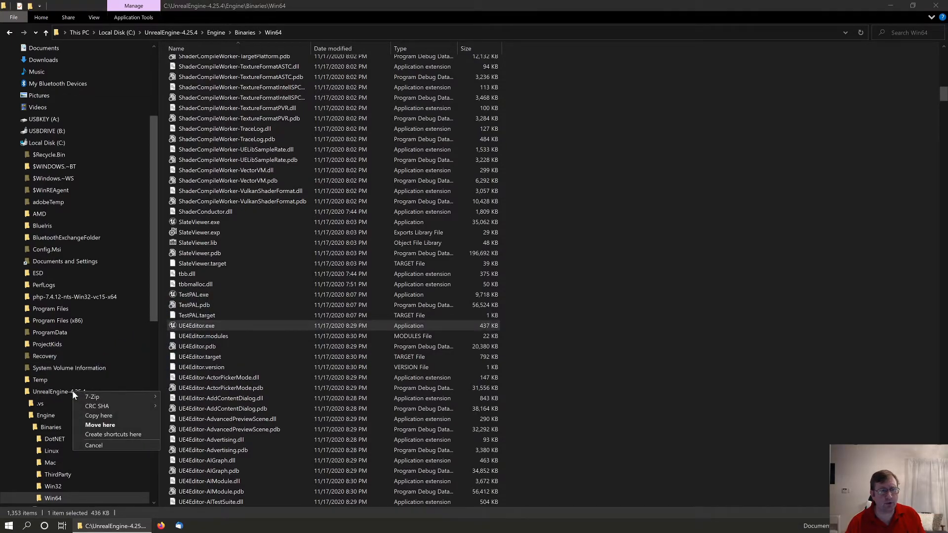
left_click(99, 435)
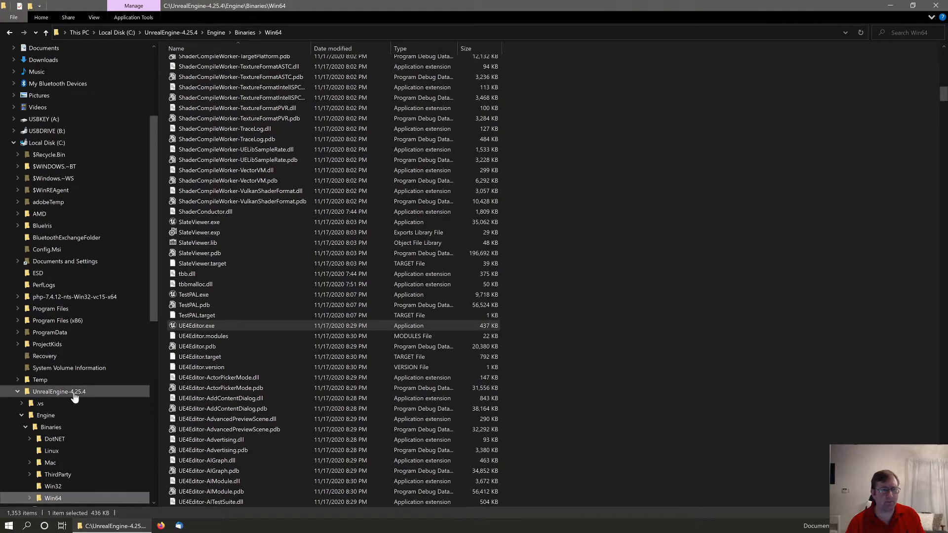
Launch the Unreal Editor from the new shortcut in the UnrealEngine-4.25.4 folder and minimize File Explorer.
left_click(74, 395)
left_click(214, 260)
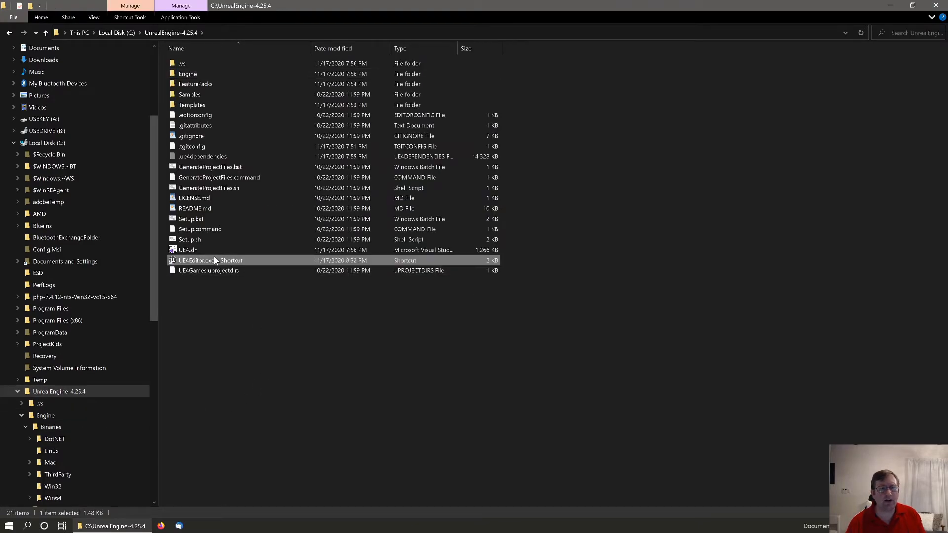
double_click(209, 261)
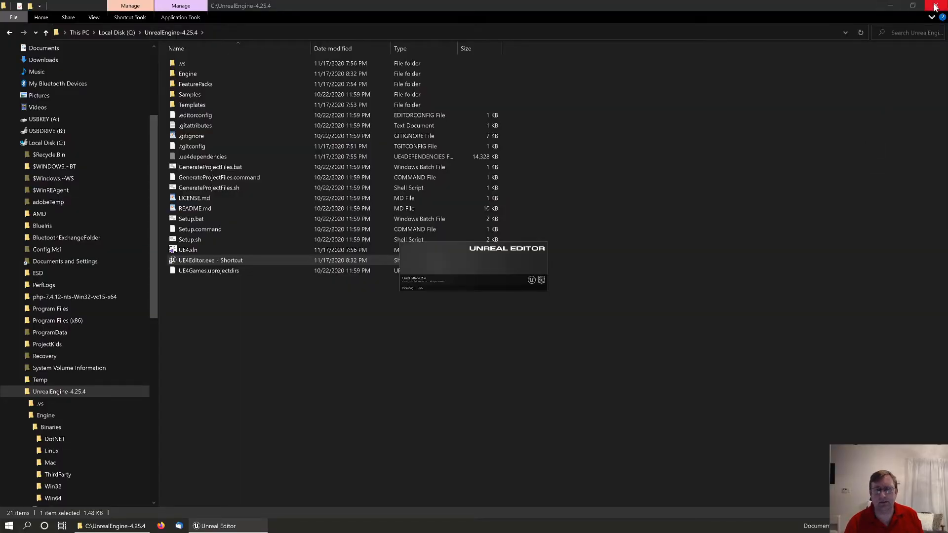
left_click(897, 7)
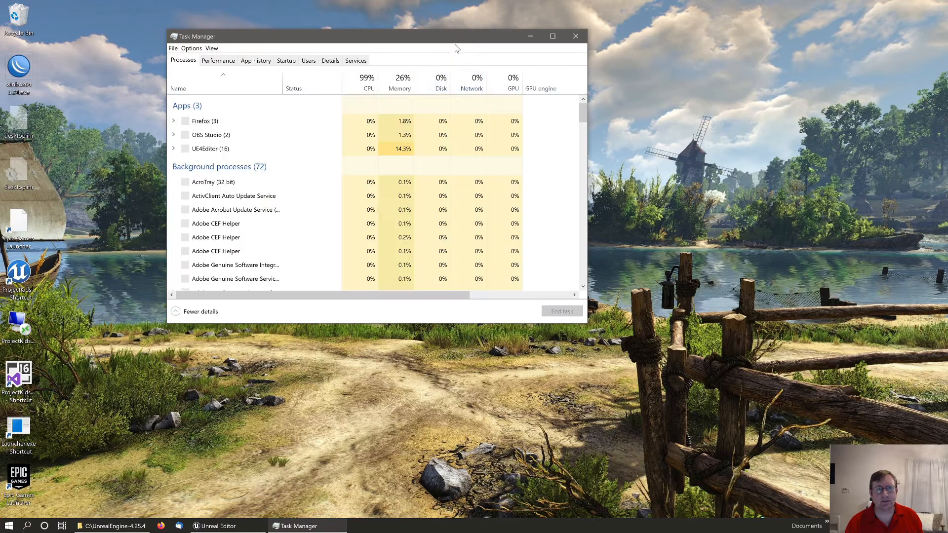
Move Task Manager aside and show its Performance view to monitor the CPU while the Unreal Editor loads.
left_click_drag(458, 39, 816, 15)
left_click(568, 36)
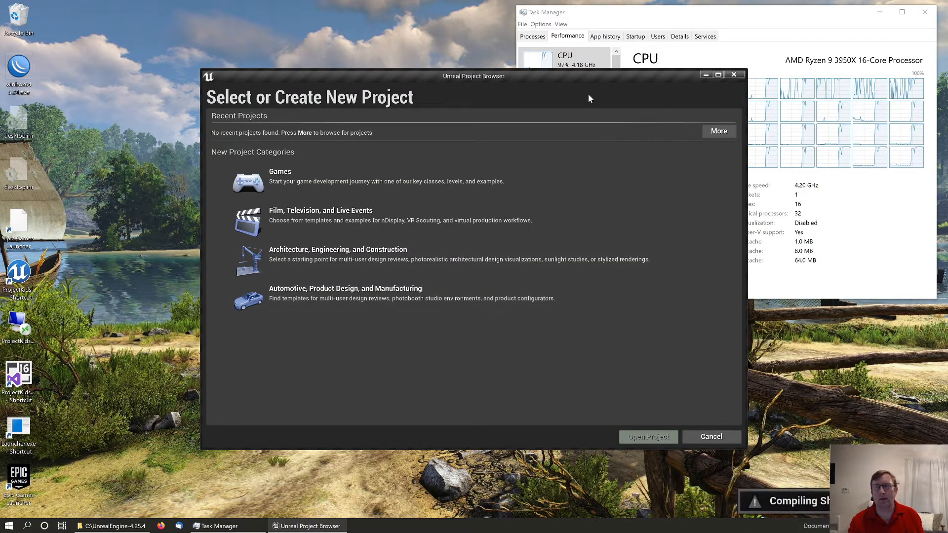
left_click_drag(712, 18, 947, 116)
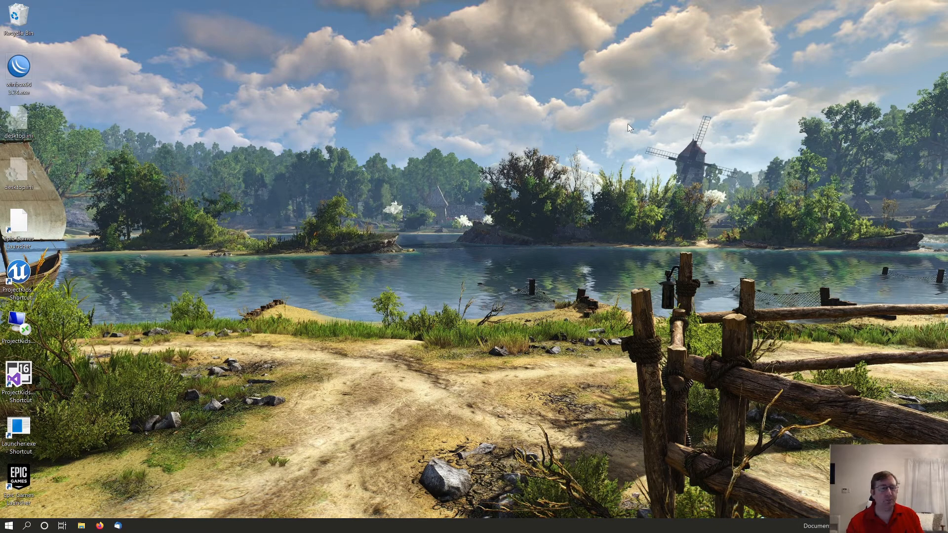
Launch Sourcetree, look over the file status of the ProjectKids repository, and close Sourcetree.
key("super")
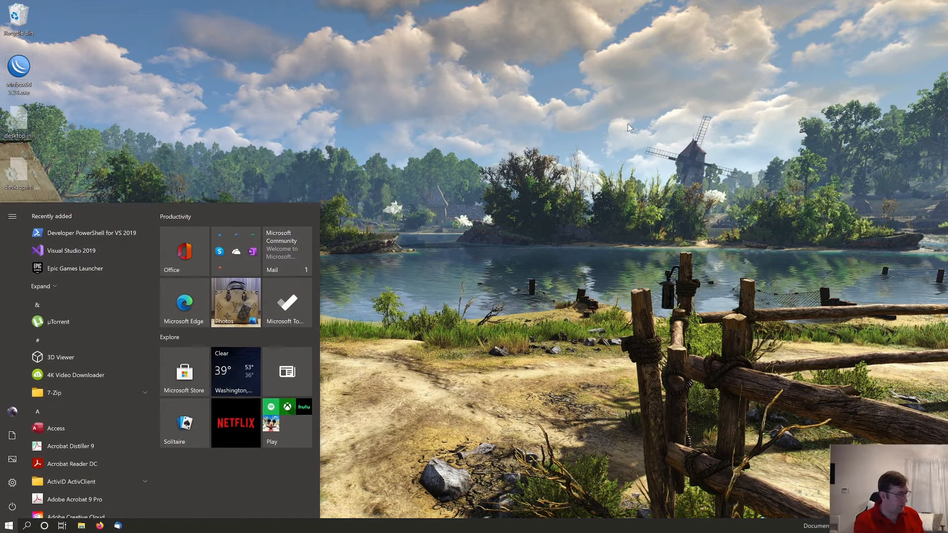
type("sour")
key("Return")
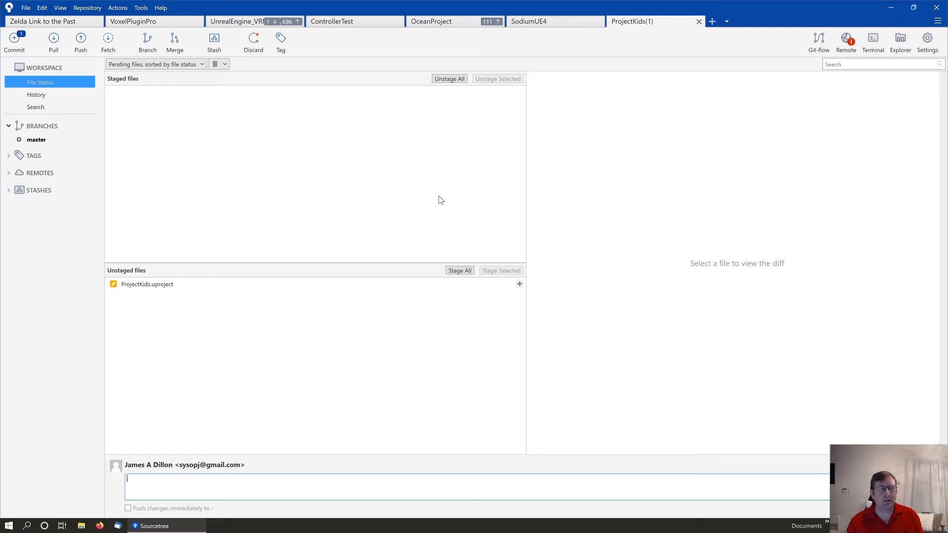
mouse_move(172, 529)
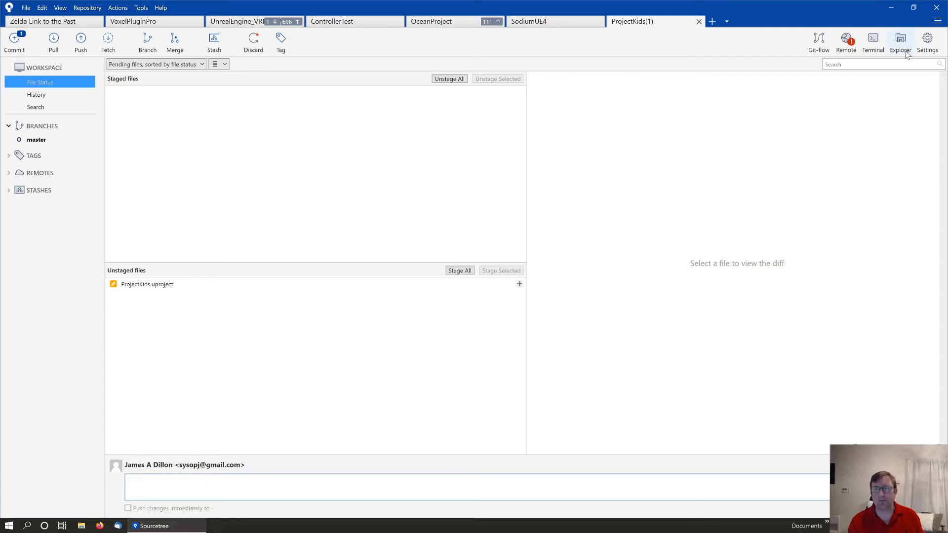
left_click(937, 8)
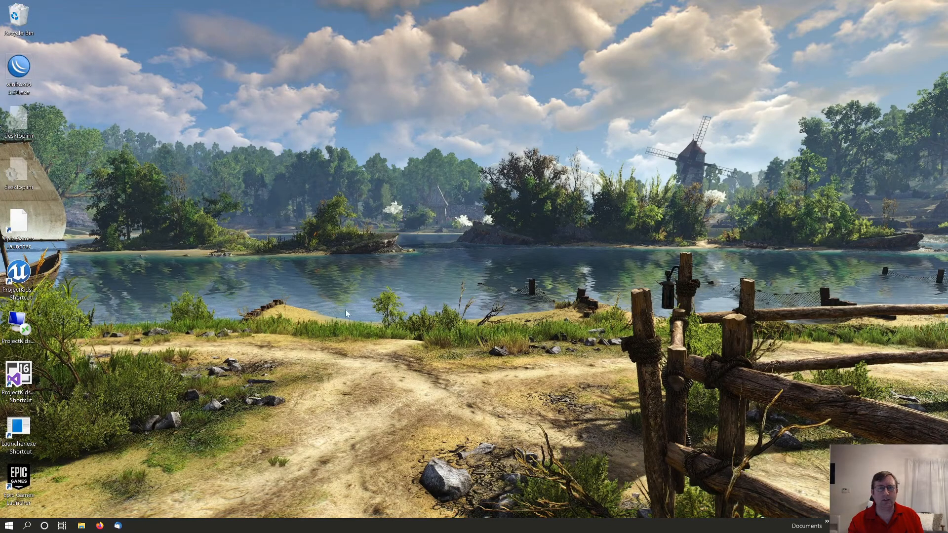